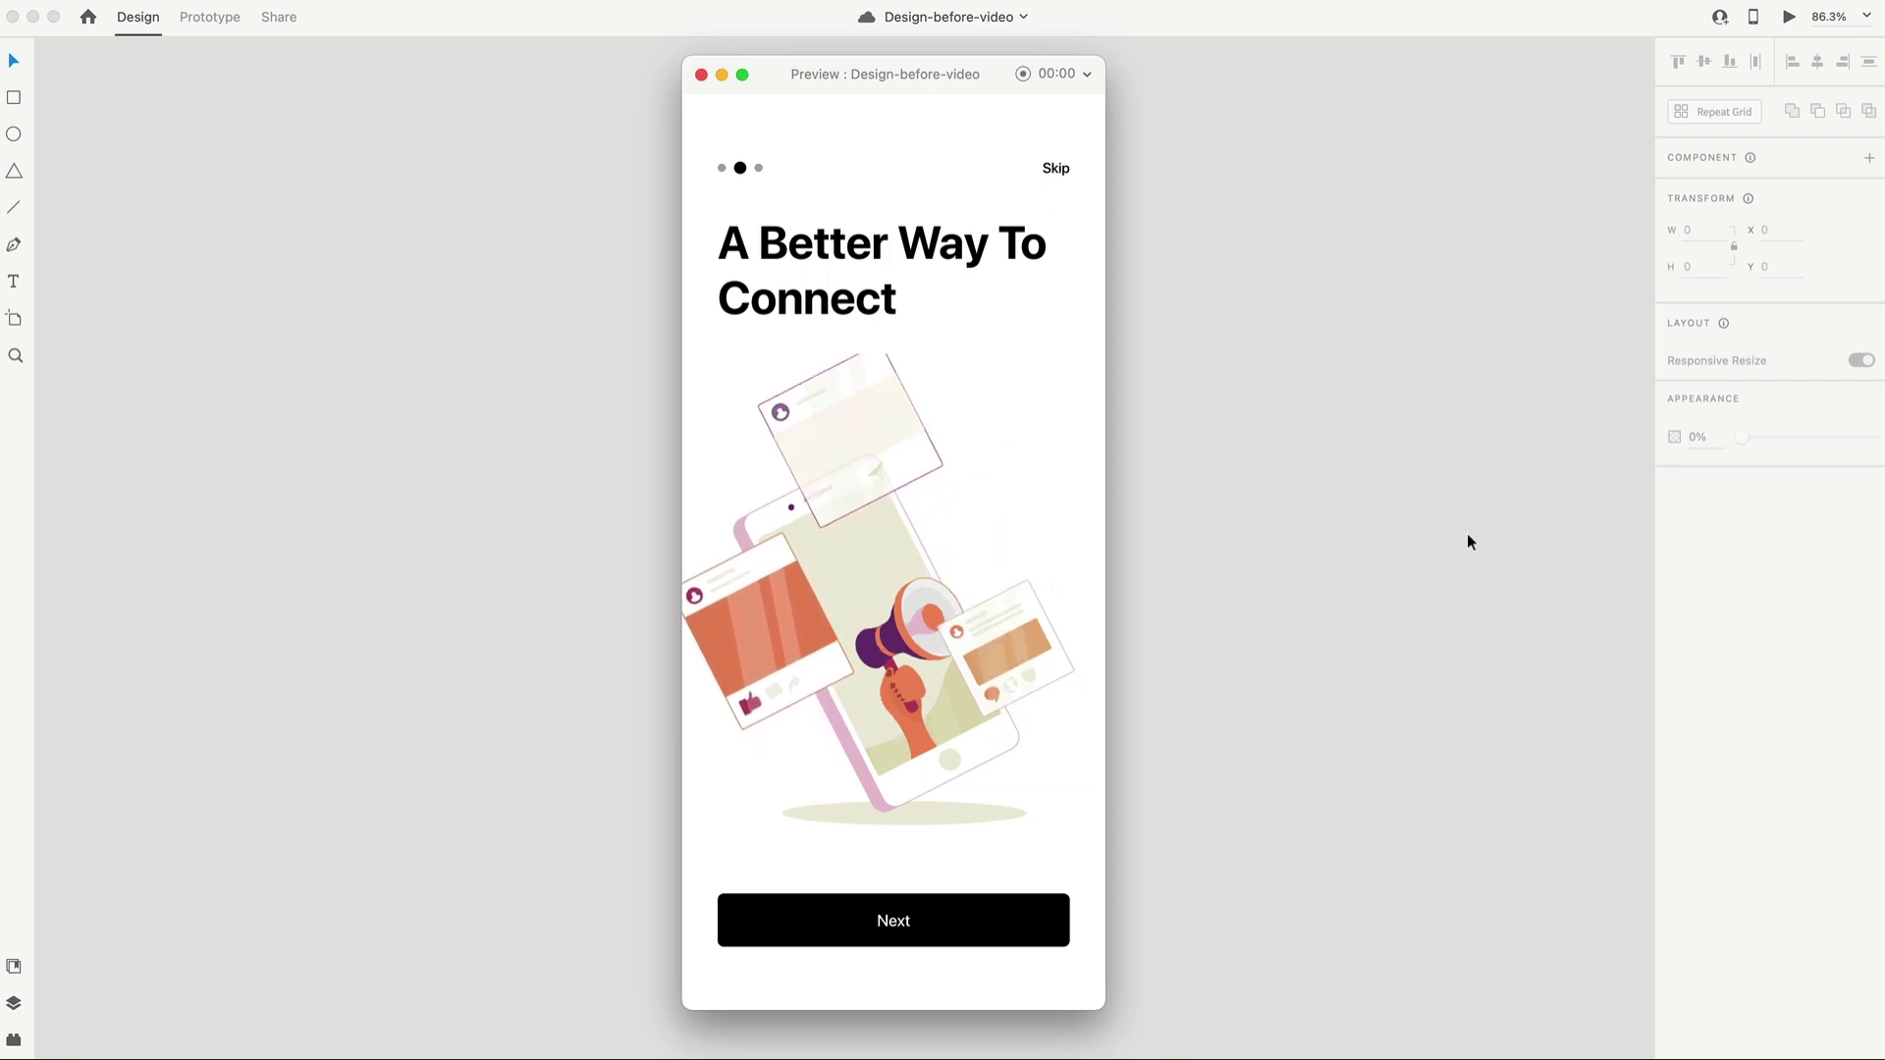
Close the animated onboarding preview and open Browse Plugins in the Creative Cloud marketplace.
{"action": "left_click", "coordinate": [1415, 533]}
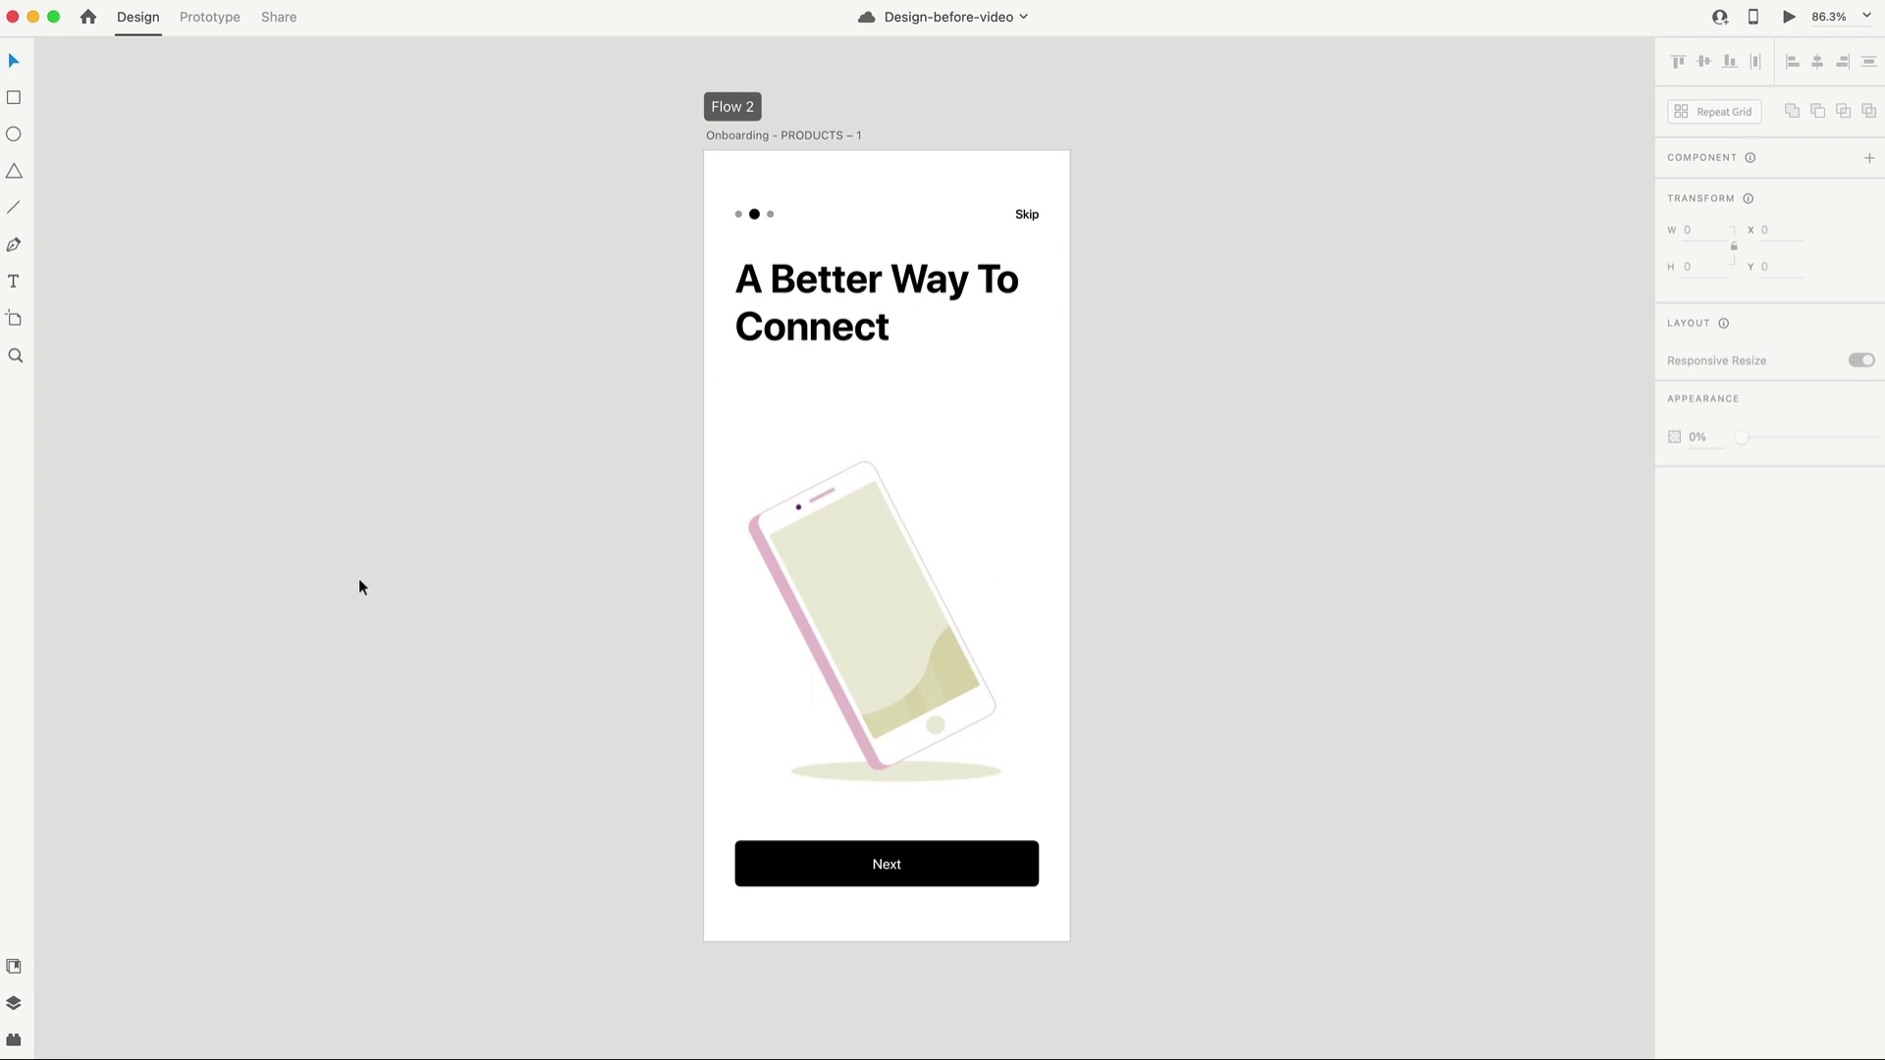
{"action": "left_click", "coordinate": [14, 1042]}
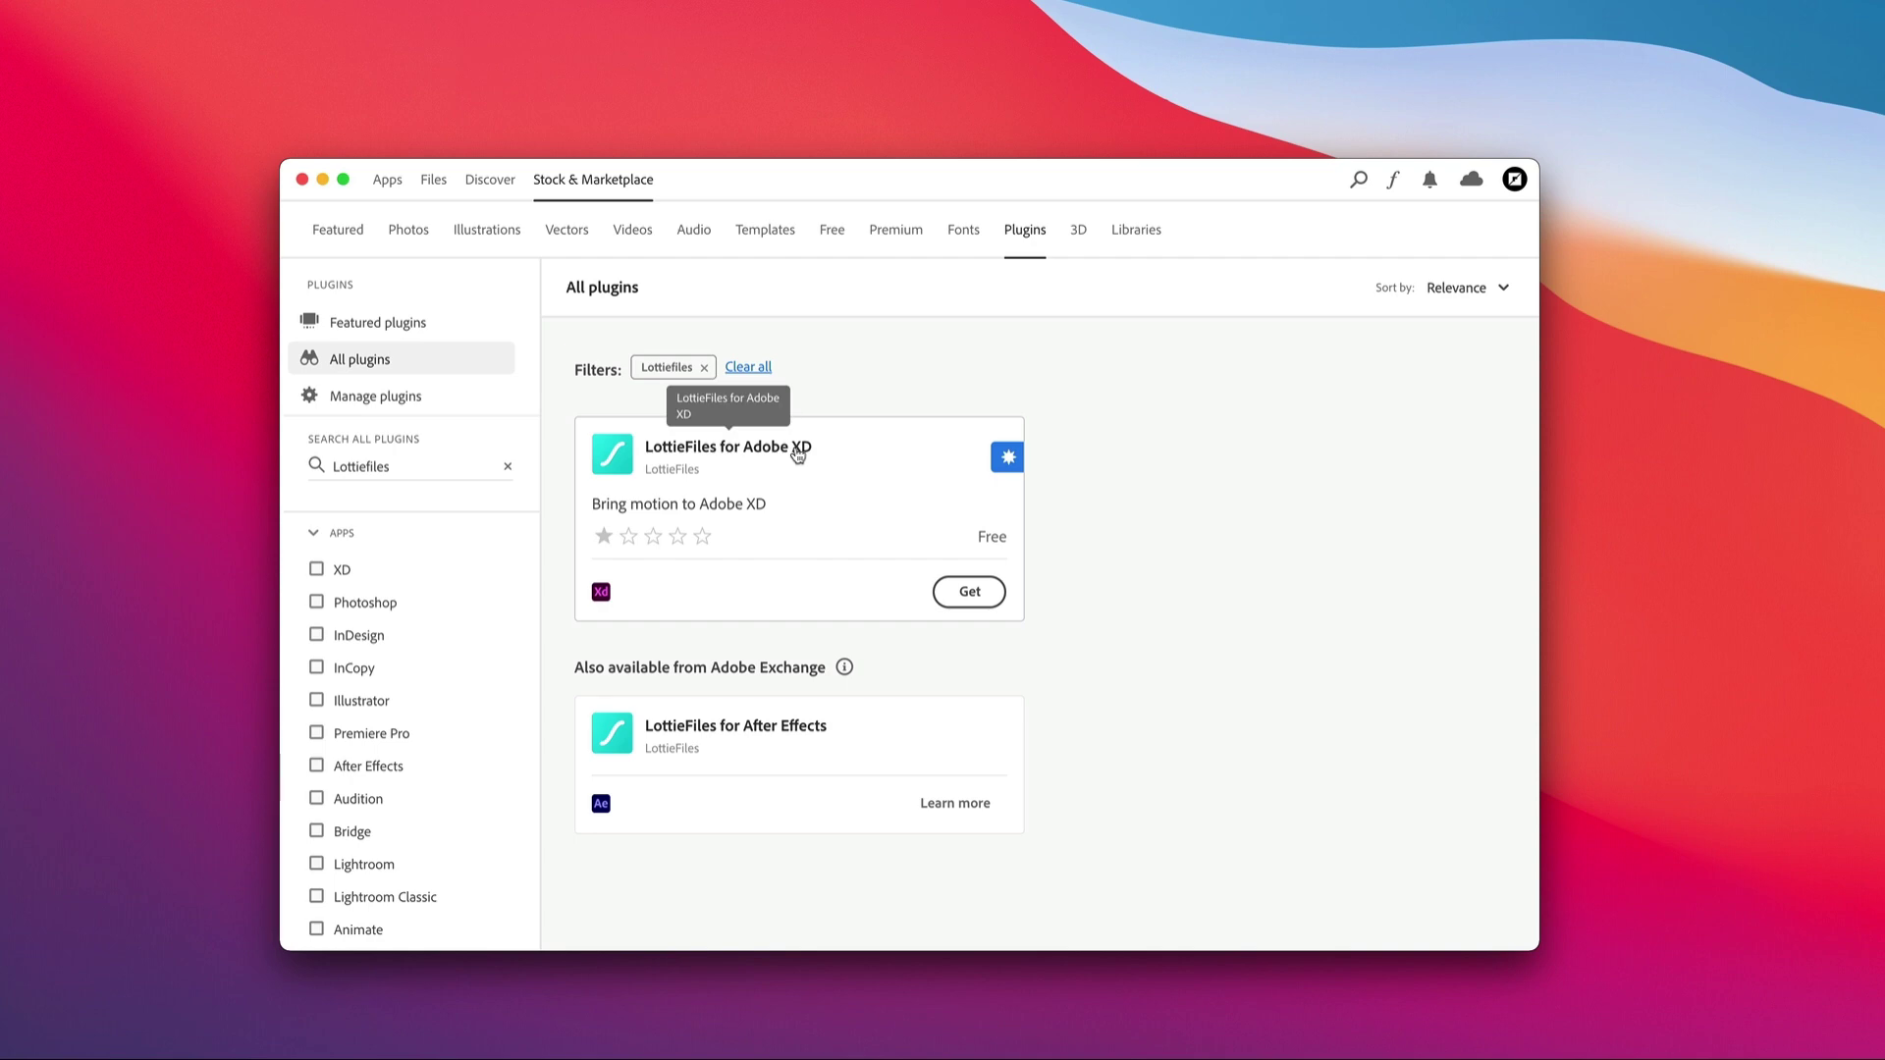
Get and confirm the LottieFiles for Adobe XD plugin, then return to XD.
{"action": "left_click", "coordinate": [969, 591]}
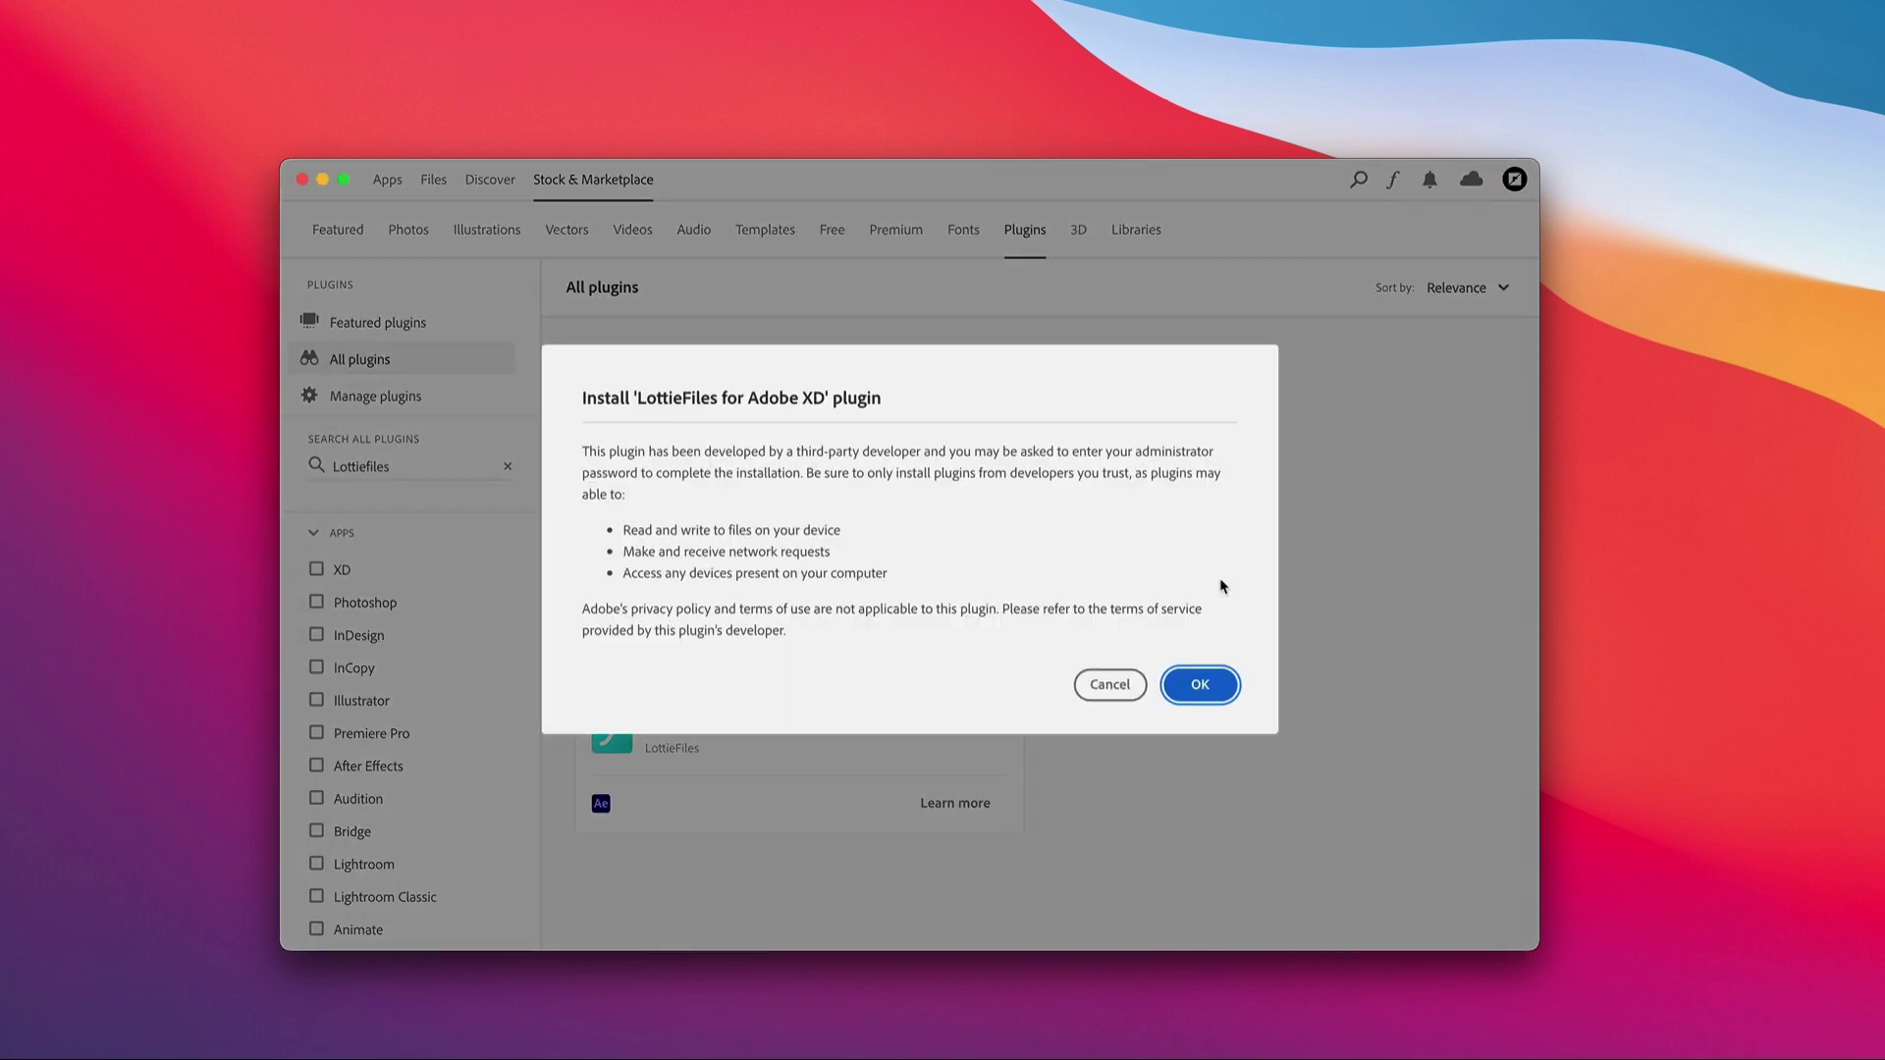
{"action": "left_click", "coordinate": [1199, 681]}
{"action": "left_click", "coordinate": [1020, 924]}
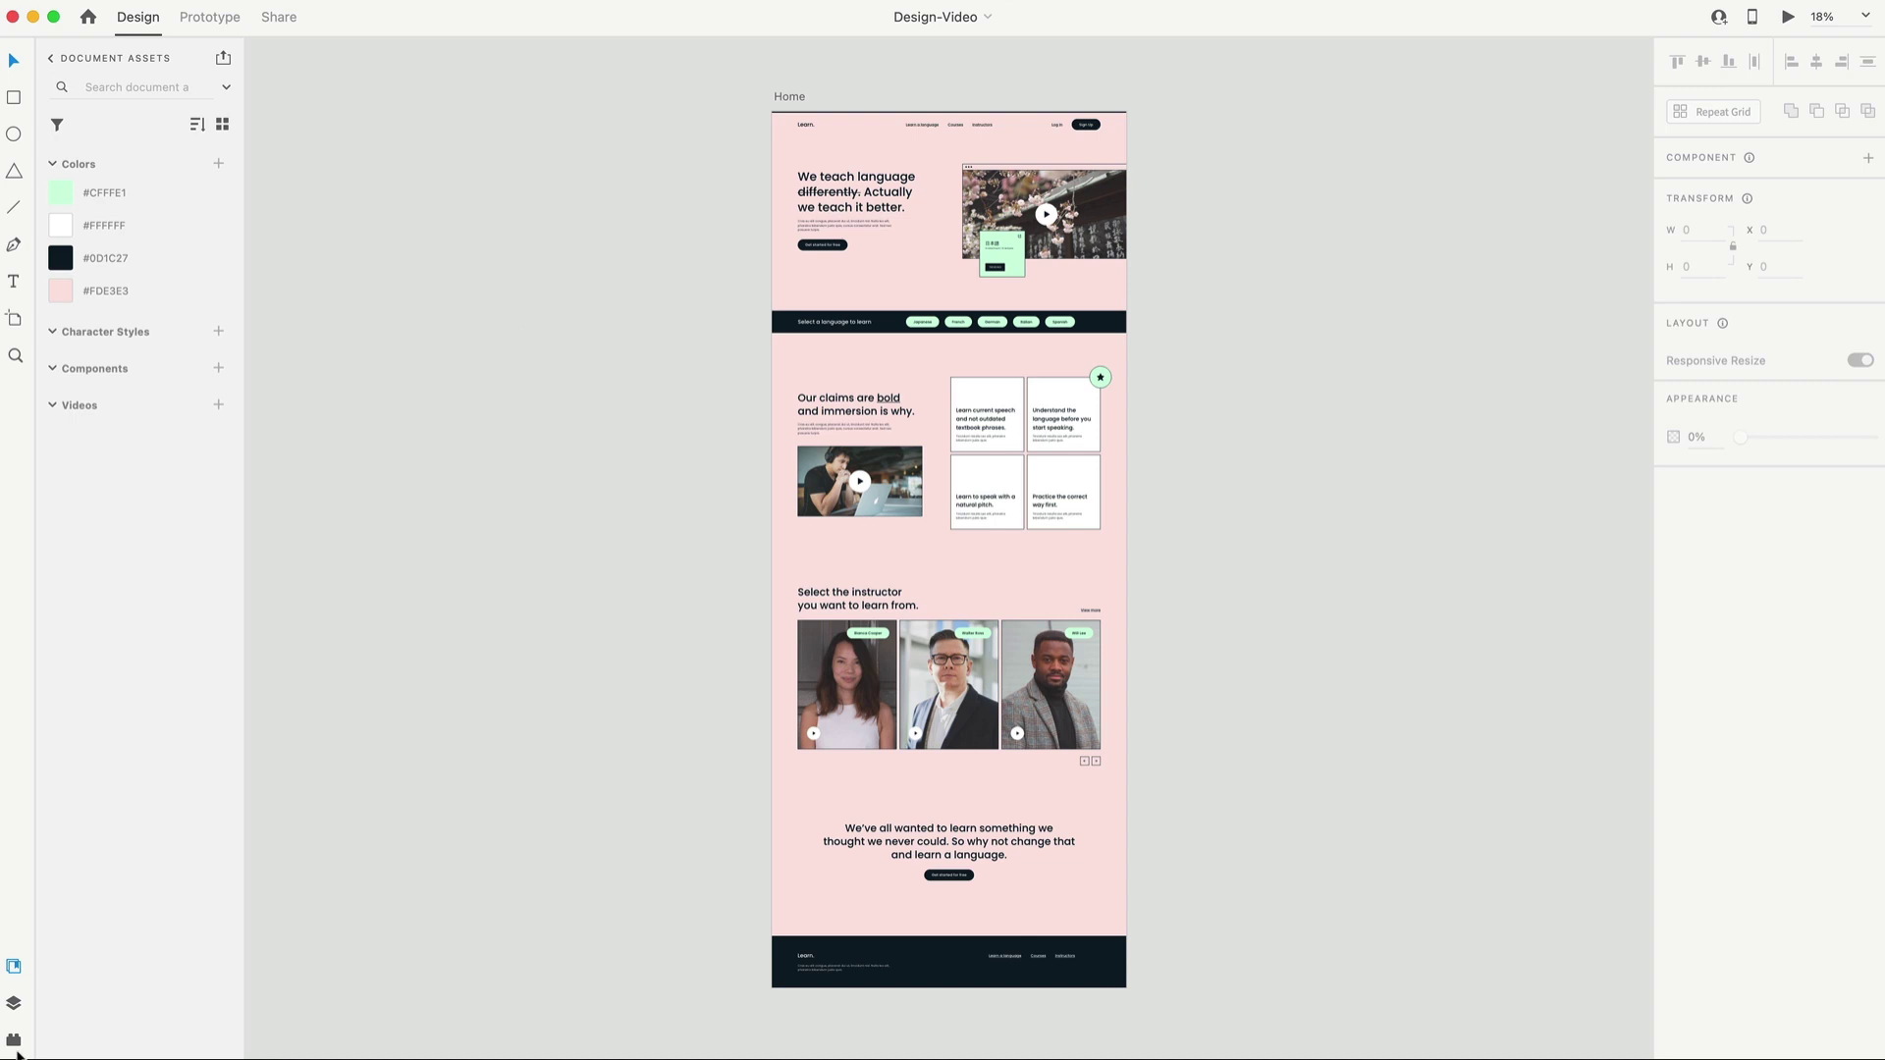
Launch LottieFiles from the Plugins panel, log in via browser, and browse Featured animations.
{"action": "left_click", "coordinate": [14, 1043]}
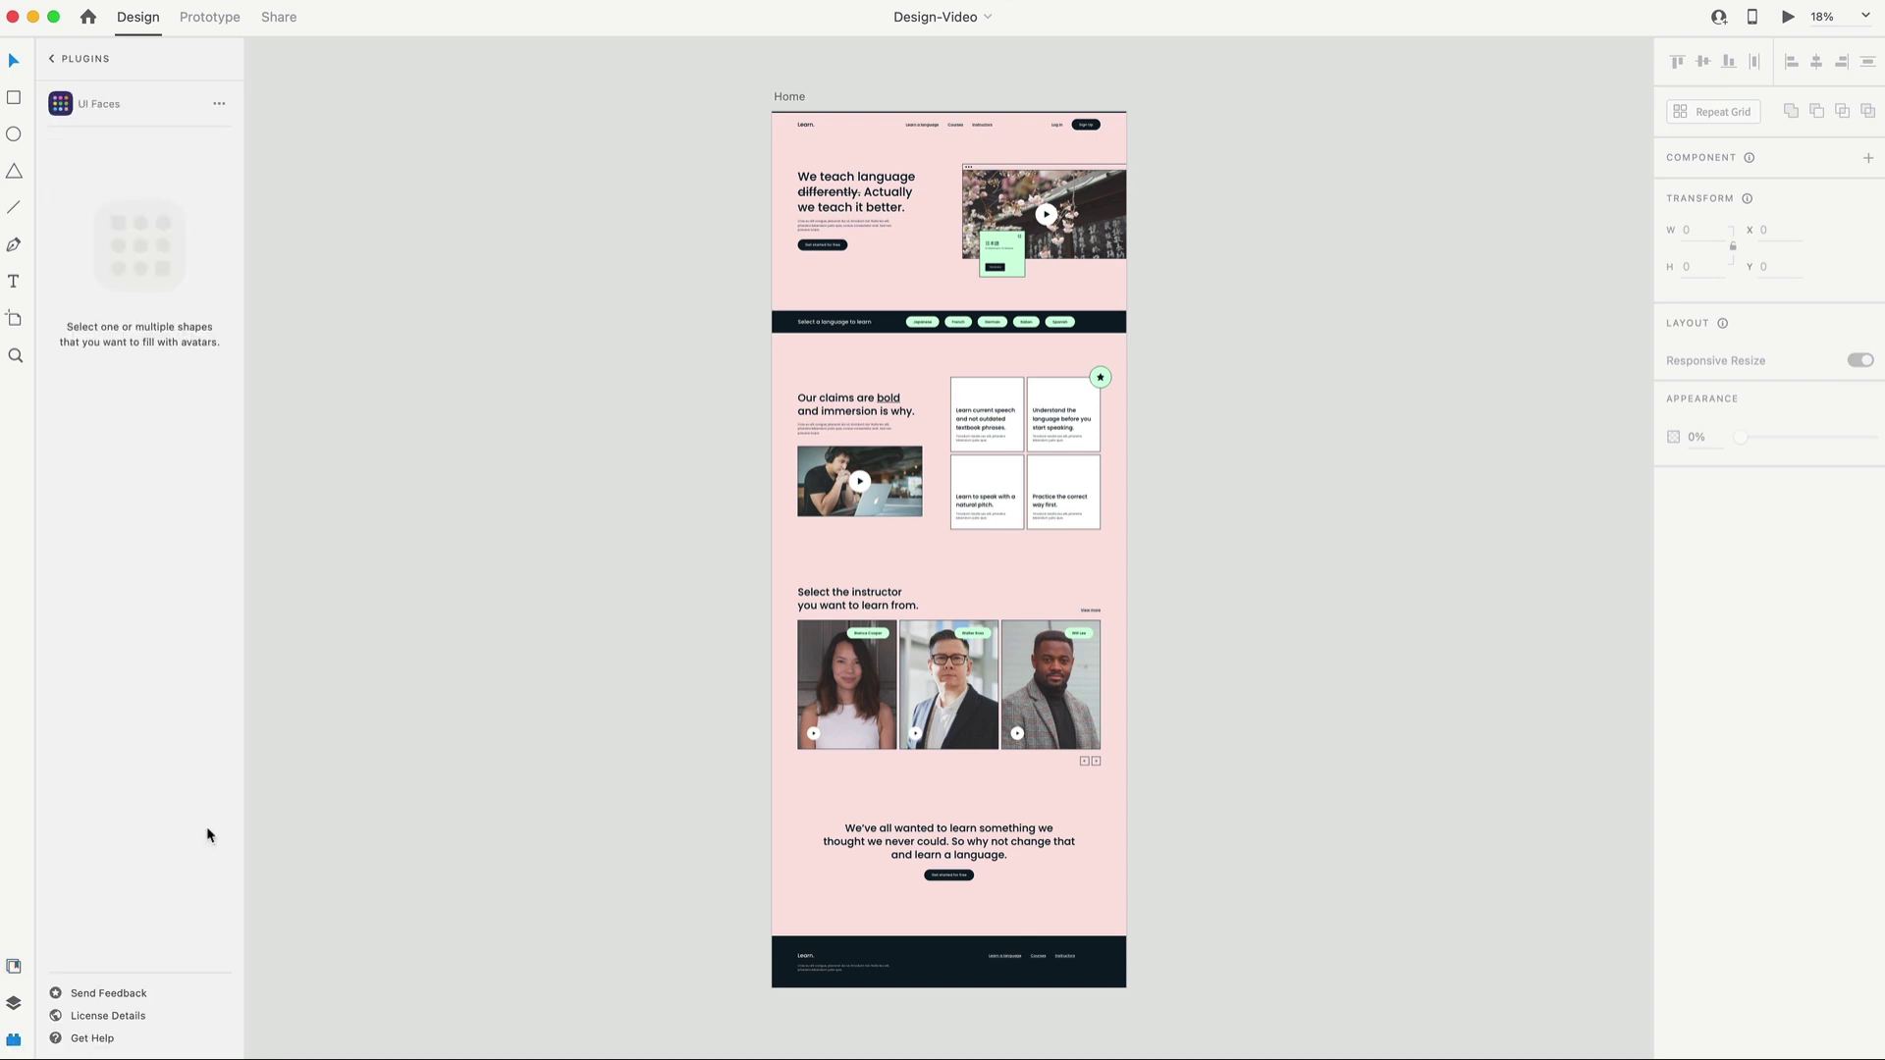
{"action": "scroll", "coordinate": [147, 334], "scroll_direction": "down", "scroll_amount": 3}
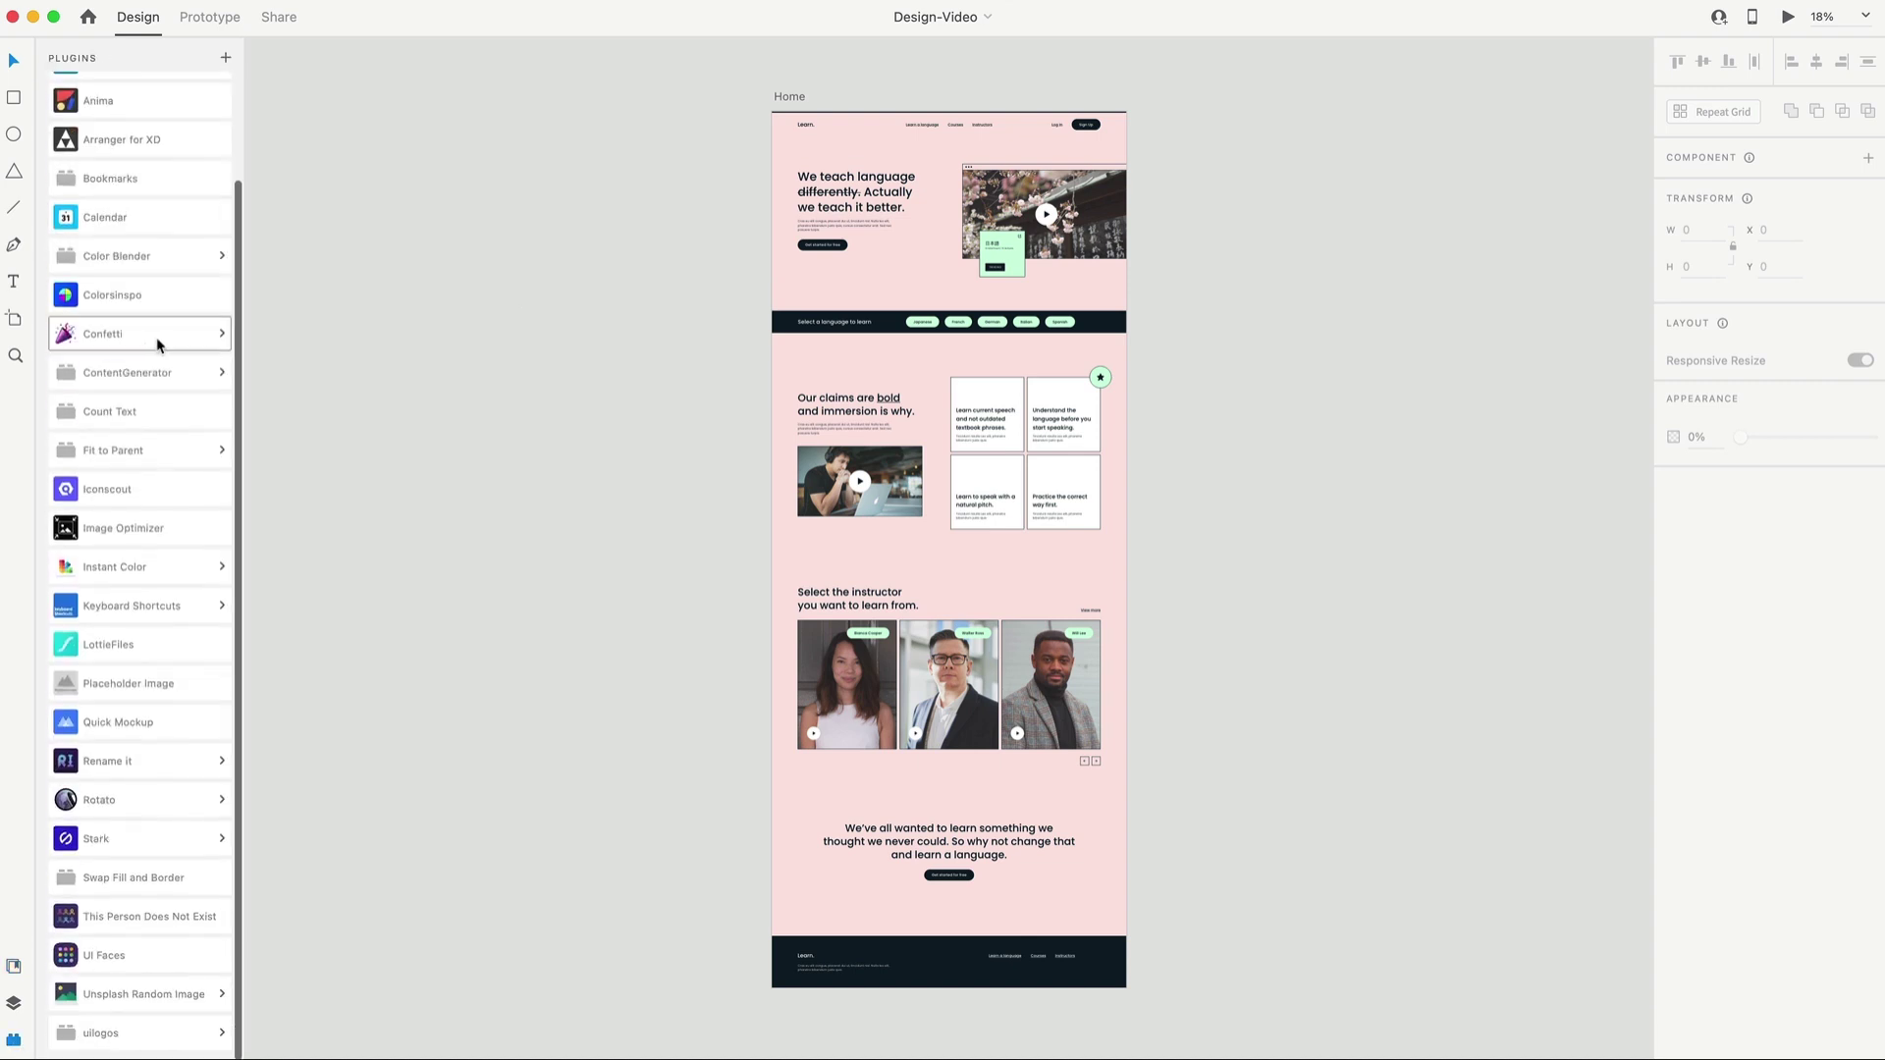
{"action": "left_click", "coordinate": [129, 648]}
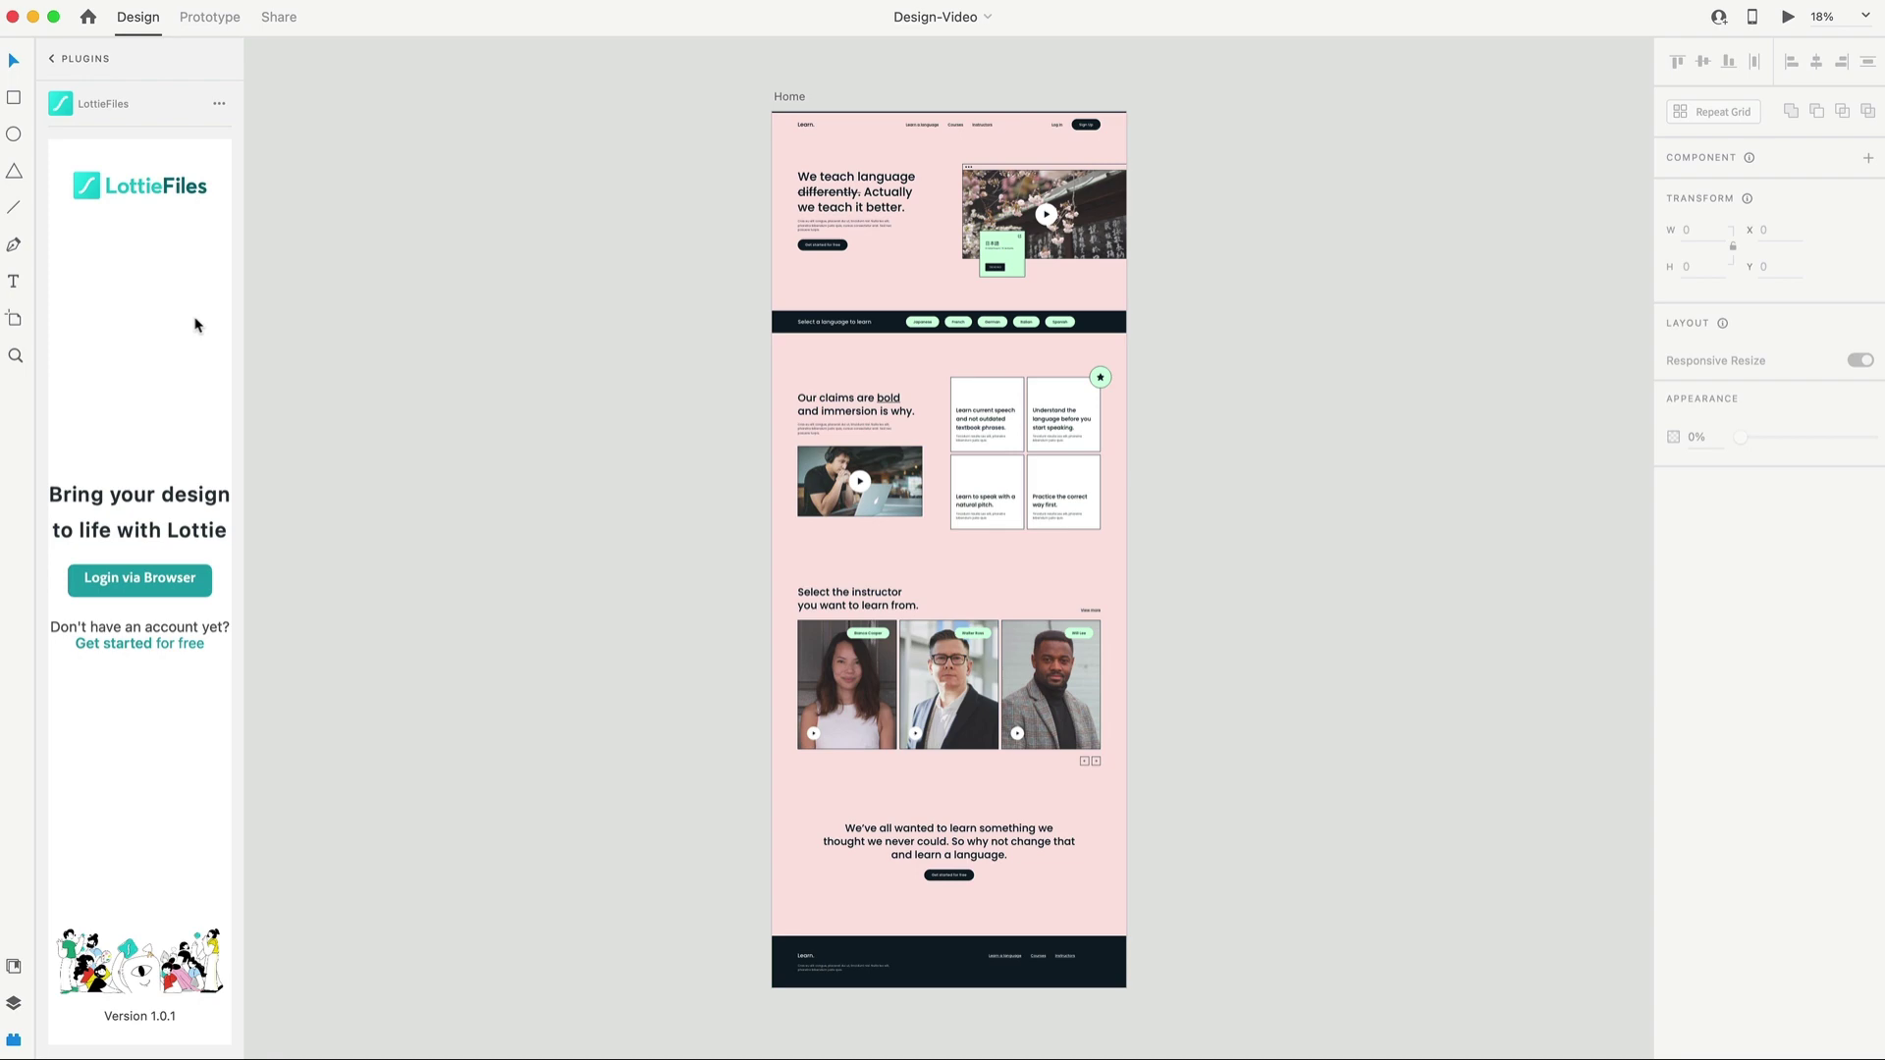
{"action": "left_click", "coordinate": [142, 581]}
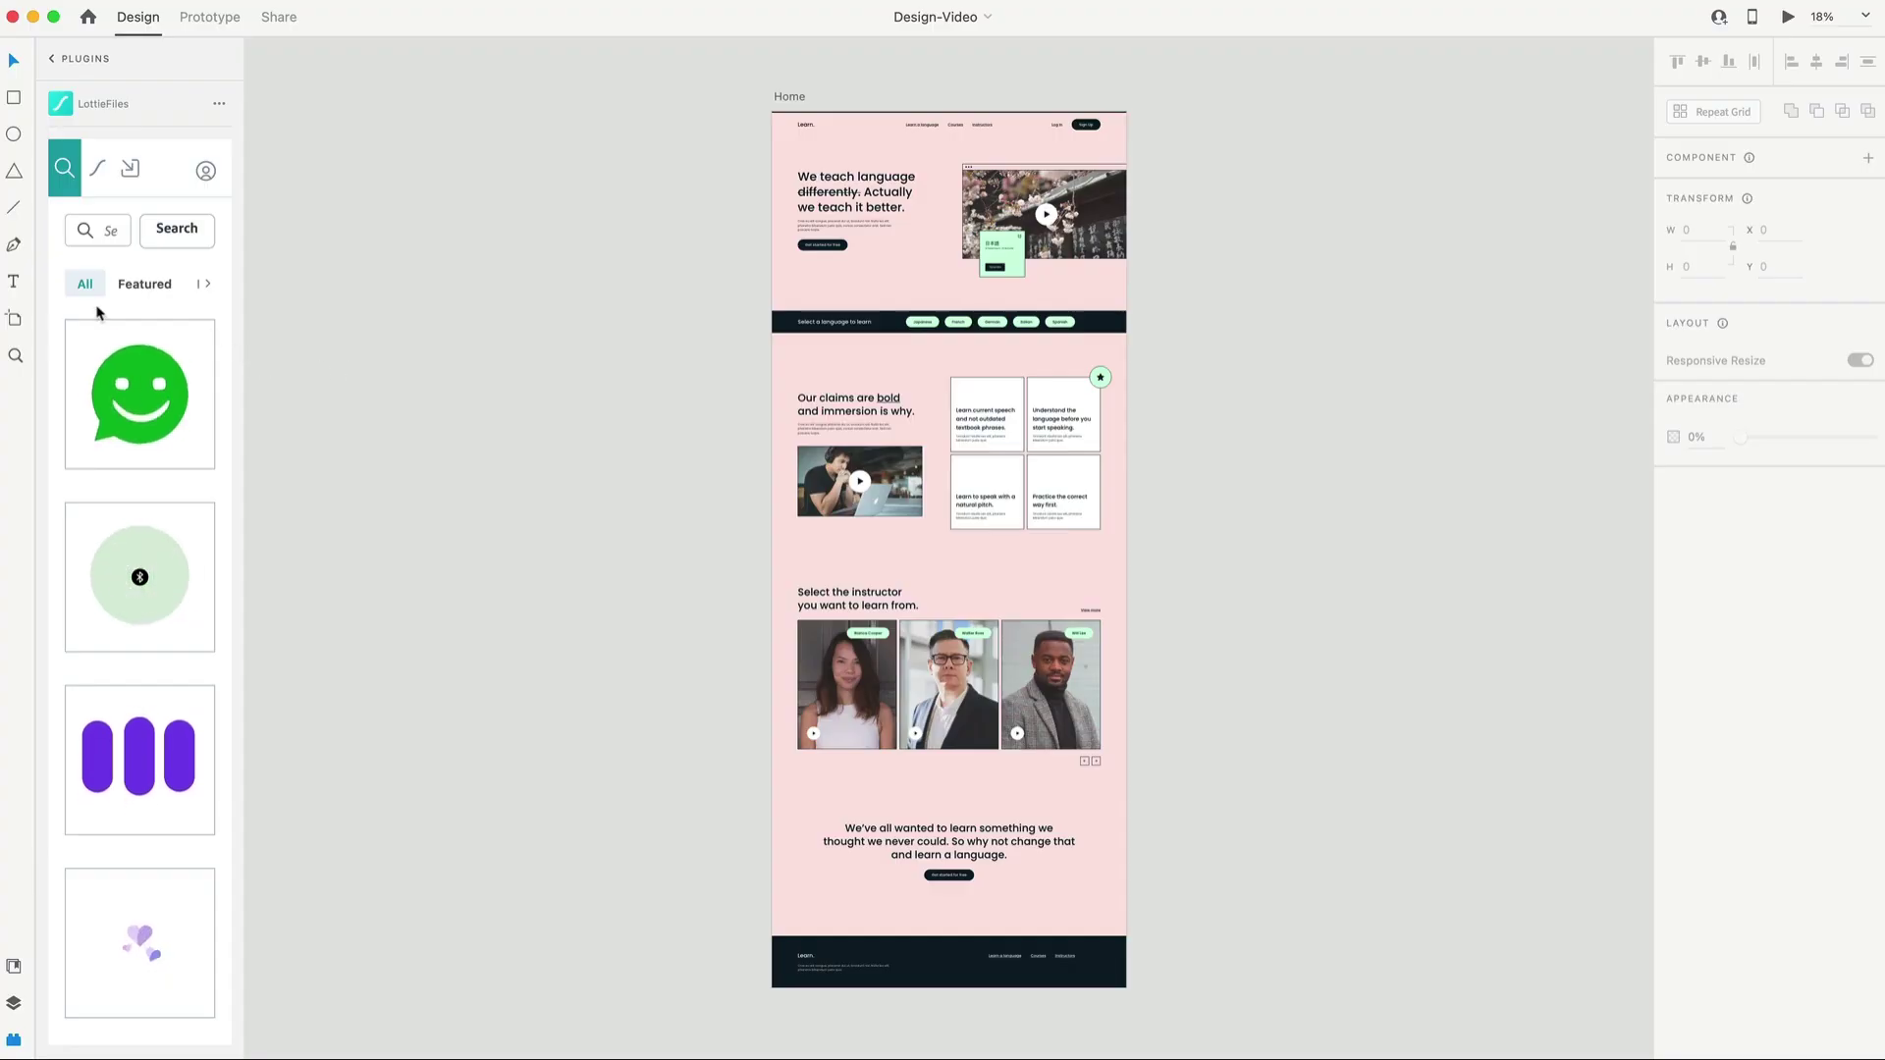
{"action": "scroll", "coordinate": [147, 629], "scroll_direction": "down", "scroll_amount": 5}
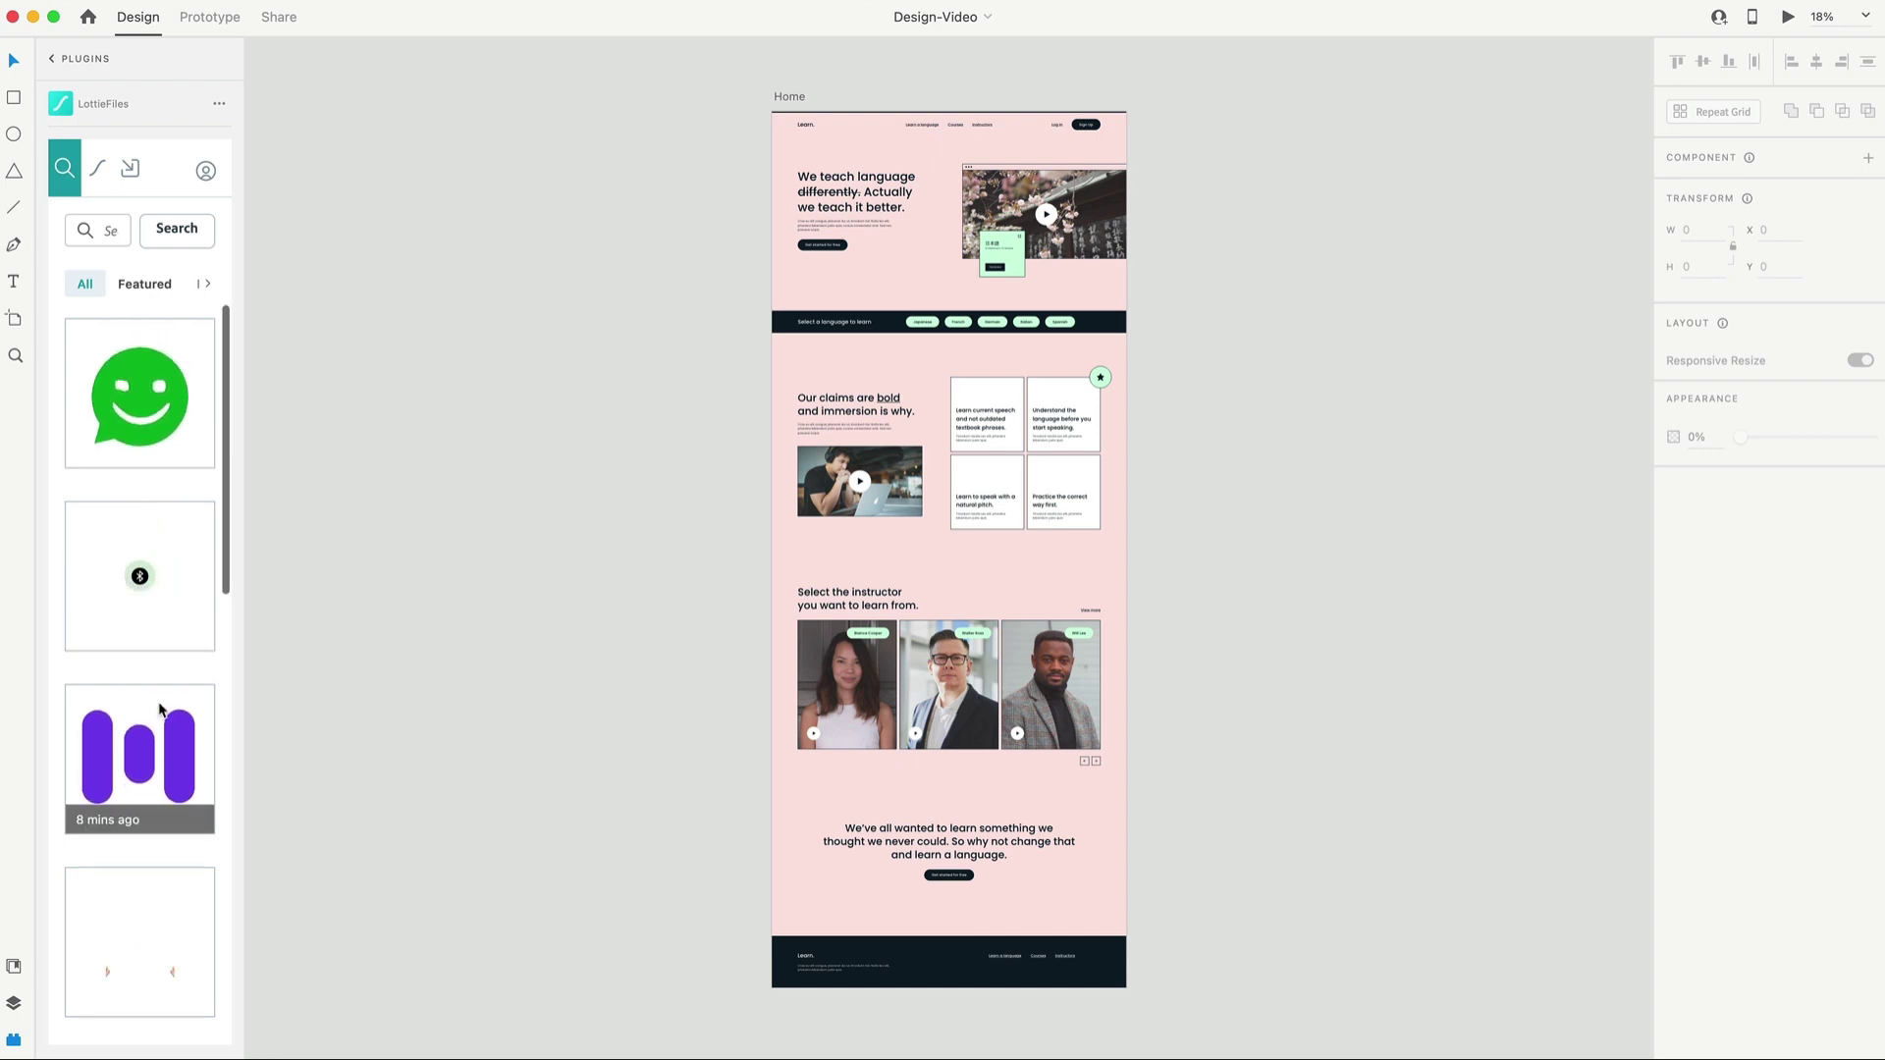
{"action": "scroll", "coordinate": [160, 703], "scroll_direction": "down", "scroll_amount": 3}
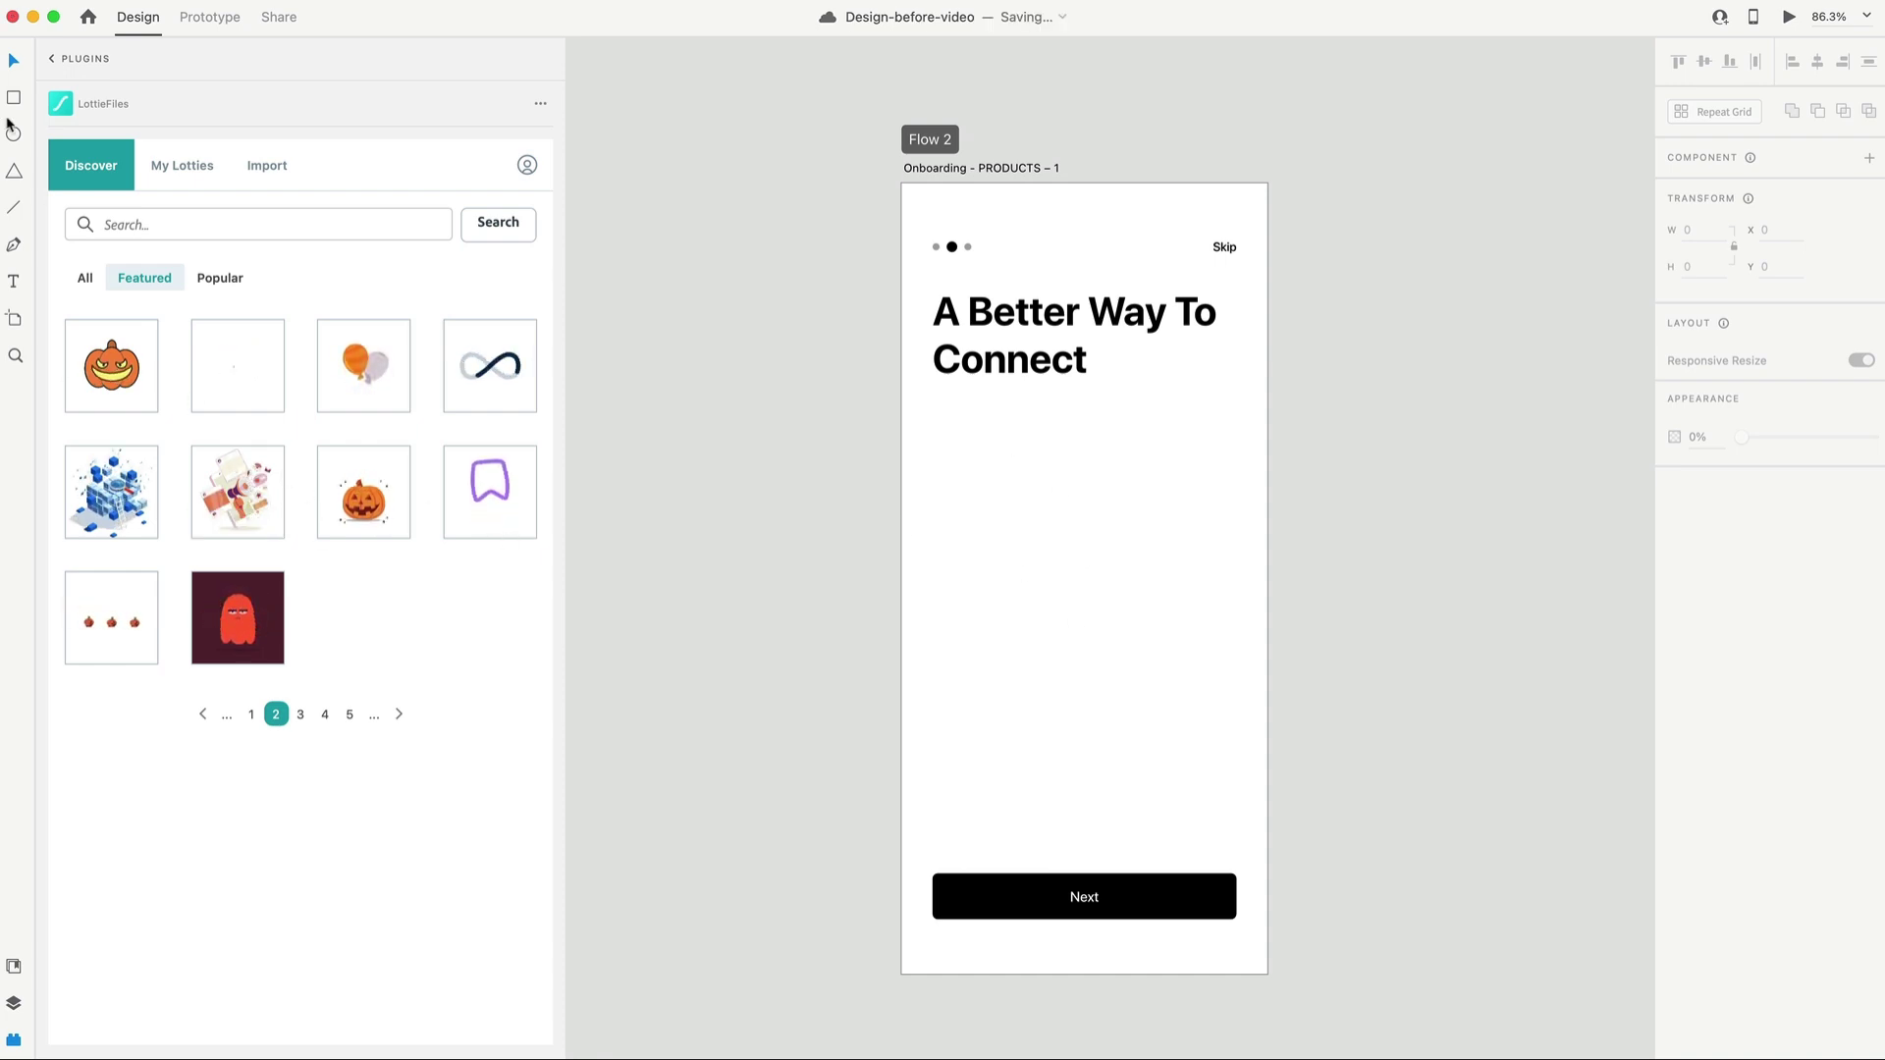
Draw a rectangle below the headline, fill it with the phone Lottie, and set Play automatically.
{"action": "key", "text": "r"}
{"action": "left_click_drag", "start_coordinate": [901, 403], "coordinate": [1262, 835]}
{"action": "left_click_drag", "start_coordinate": [240, 486], "coordinate": [999, 636]}
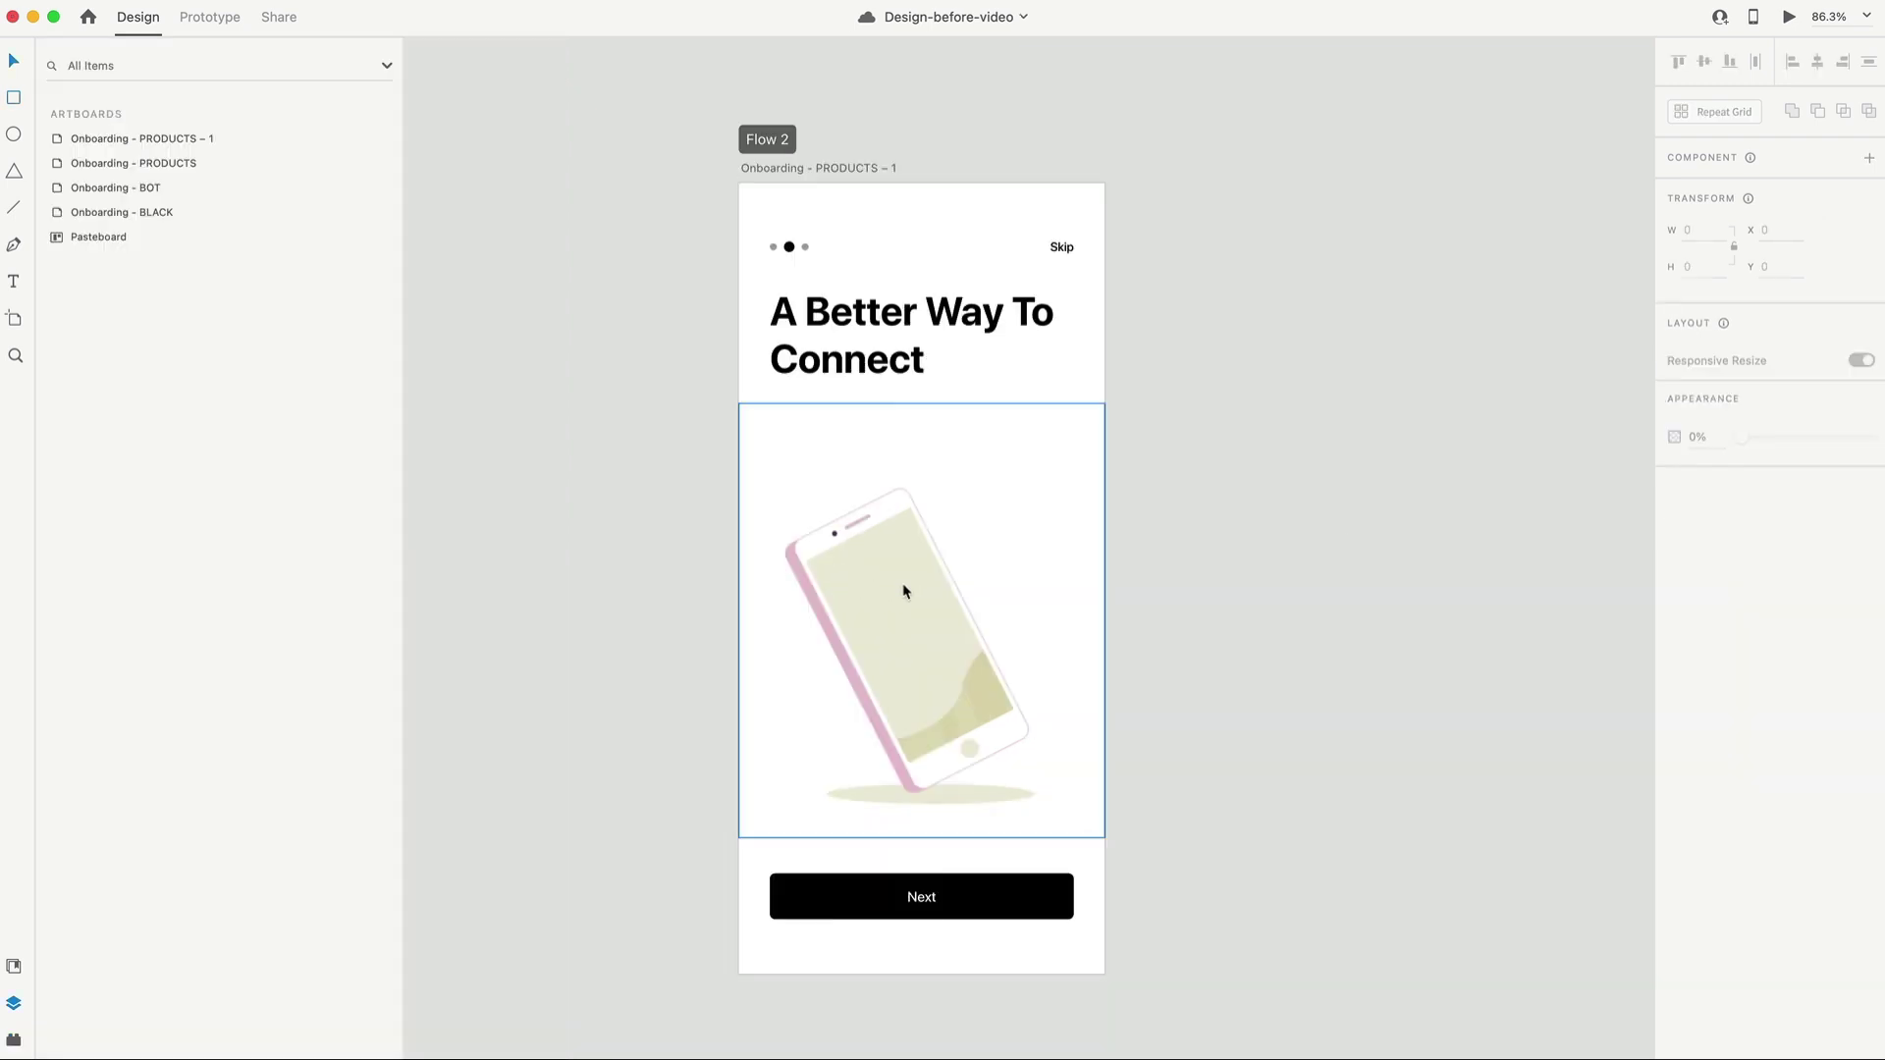
{"action": "double_click", "coordinate": [915, 579]}
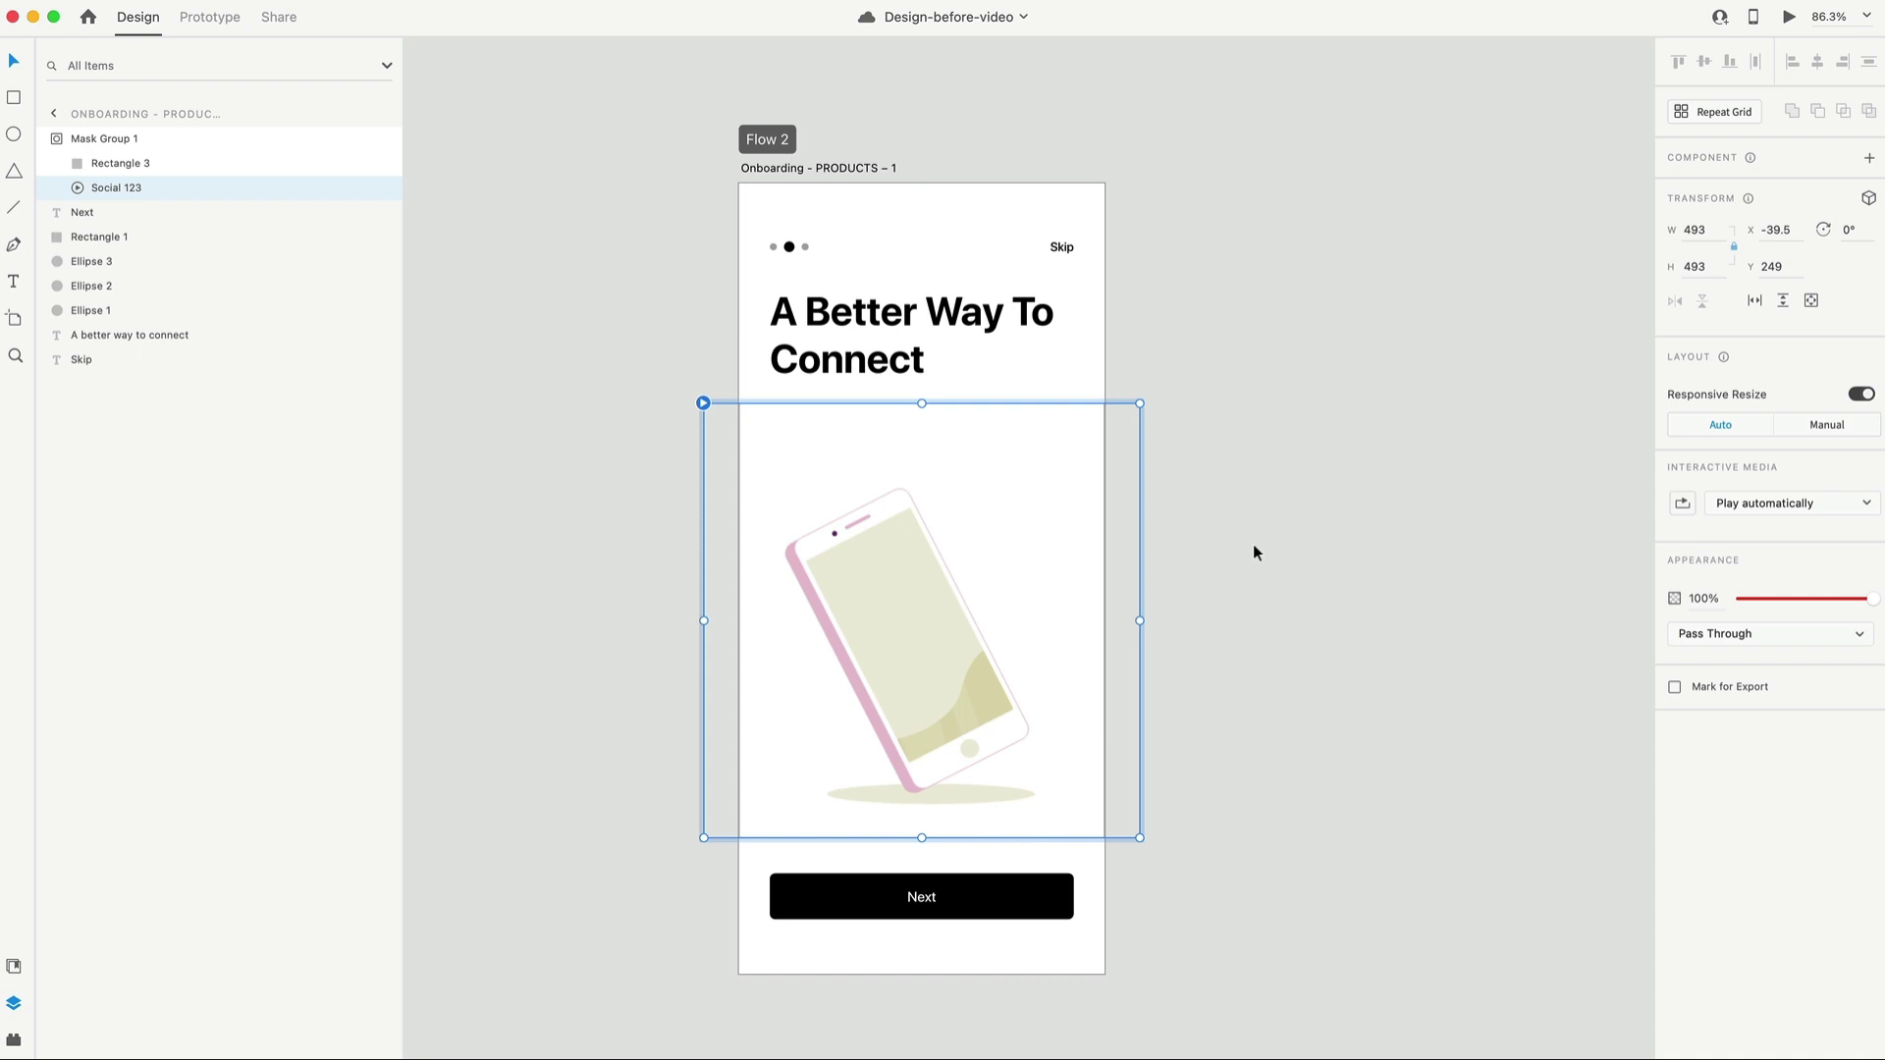
{"action": "left_click", "coordinate": [1686, 503]}
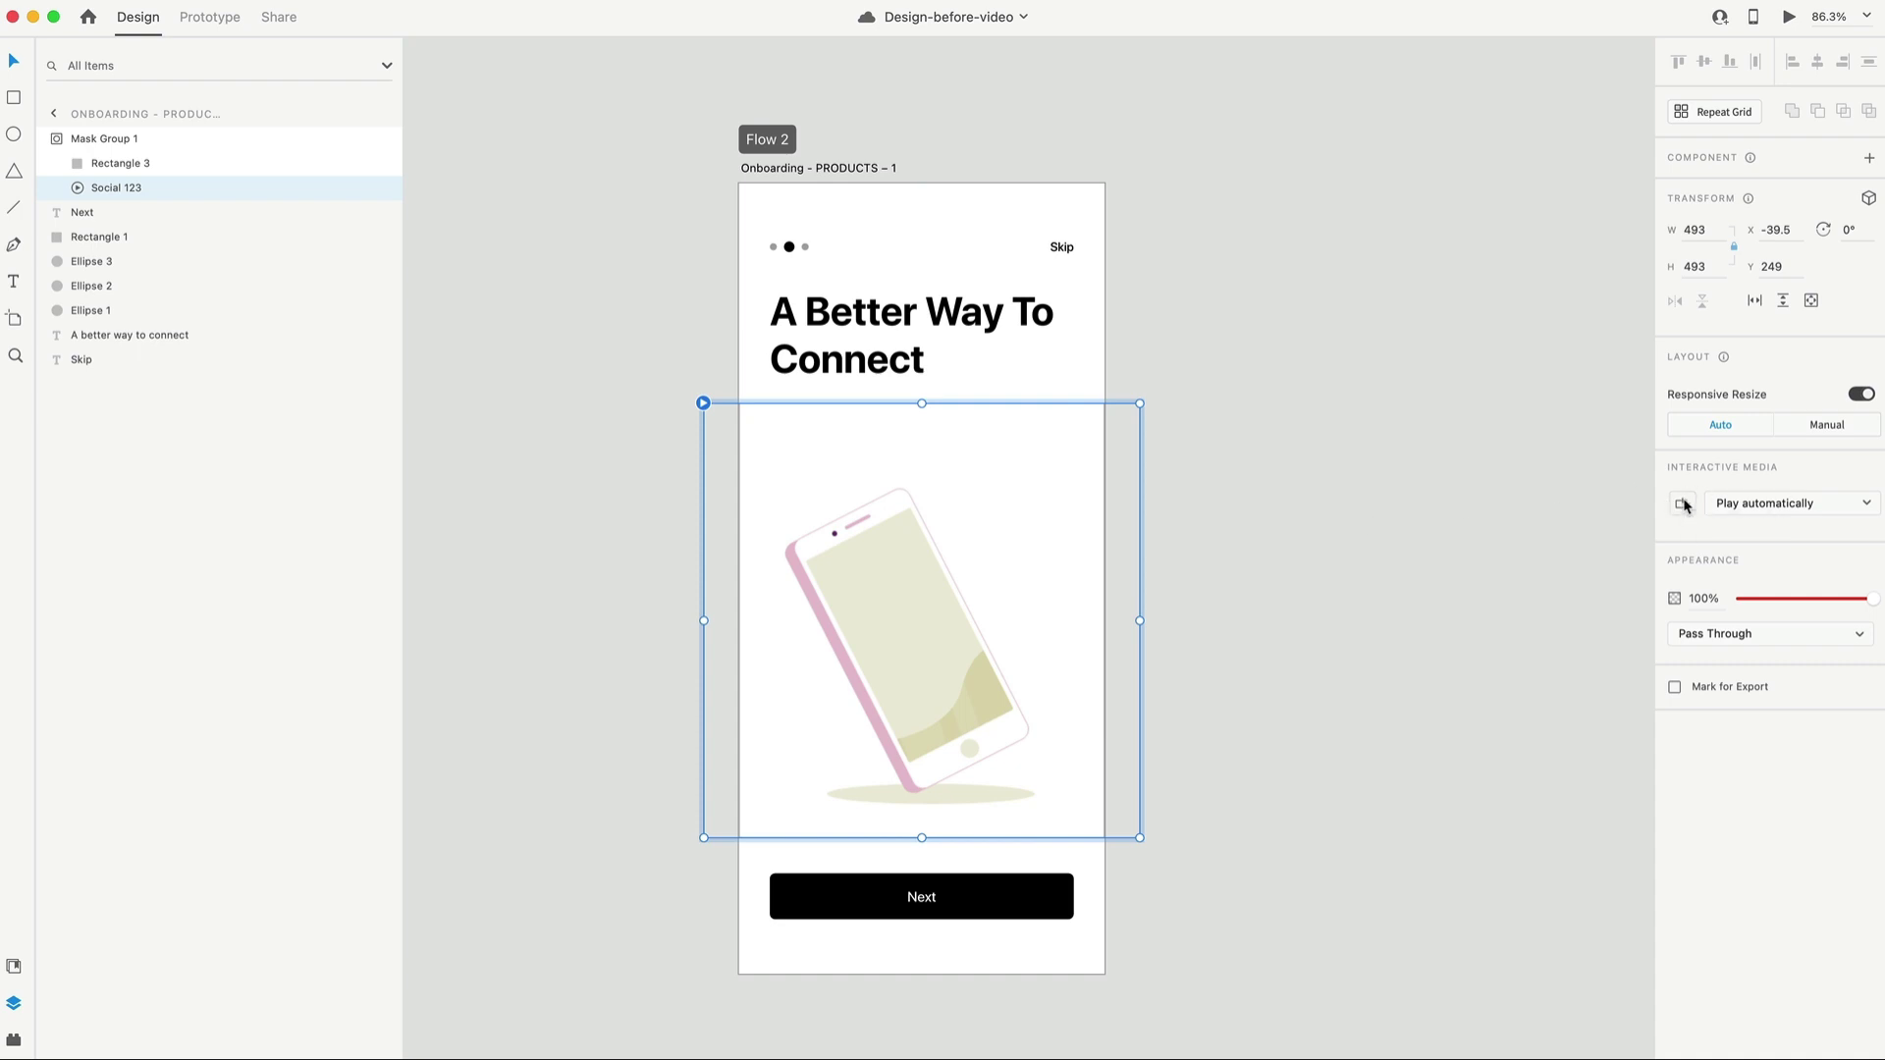
{"action": "left_click", "coordinate": [1771, 510]}
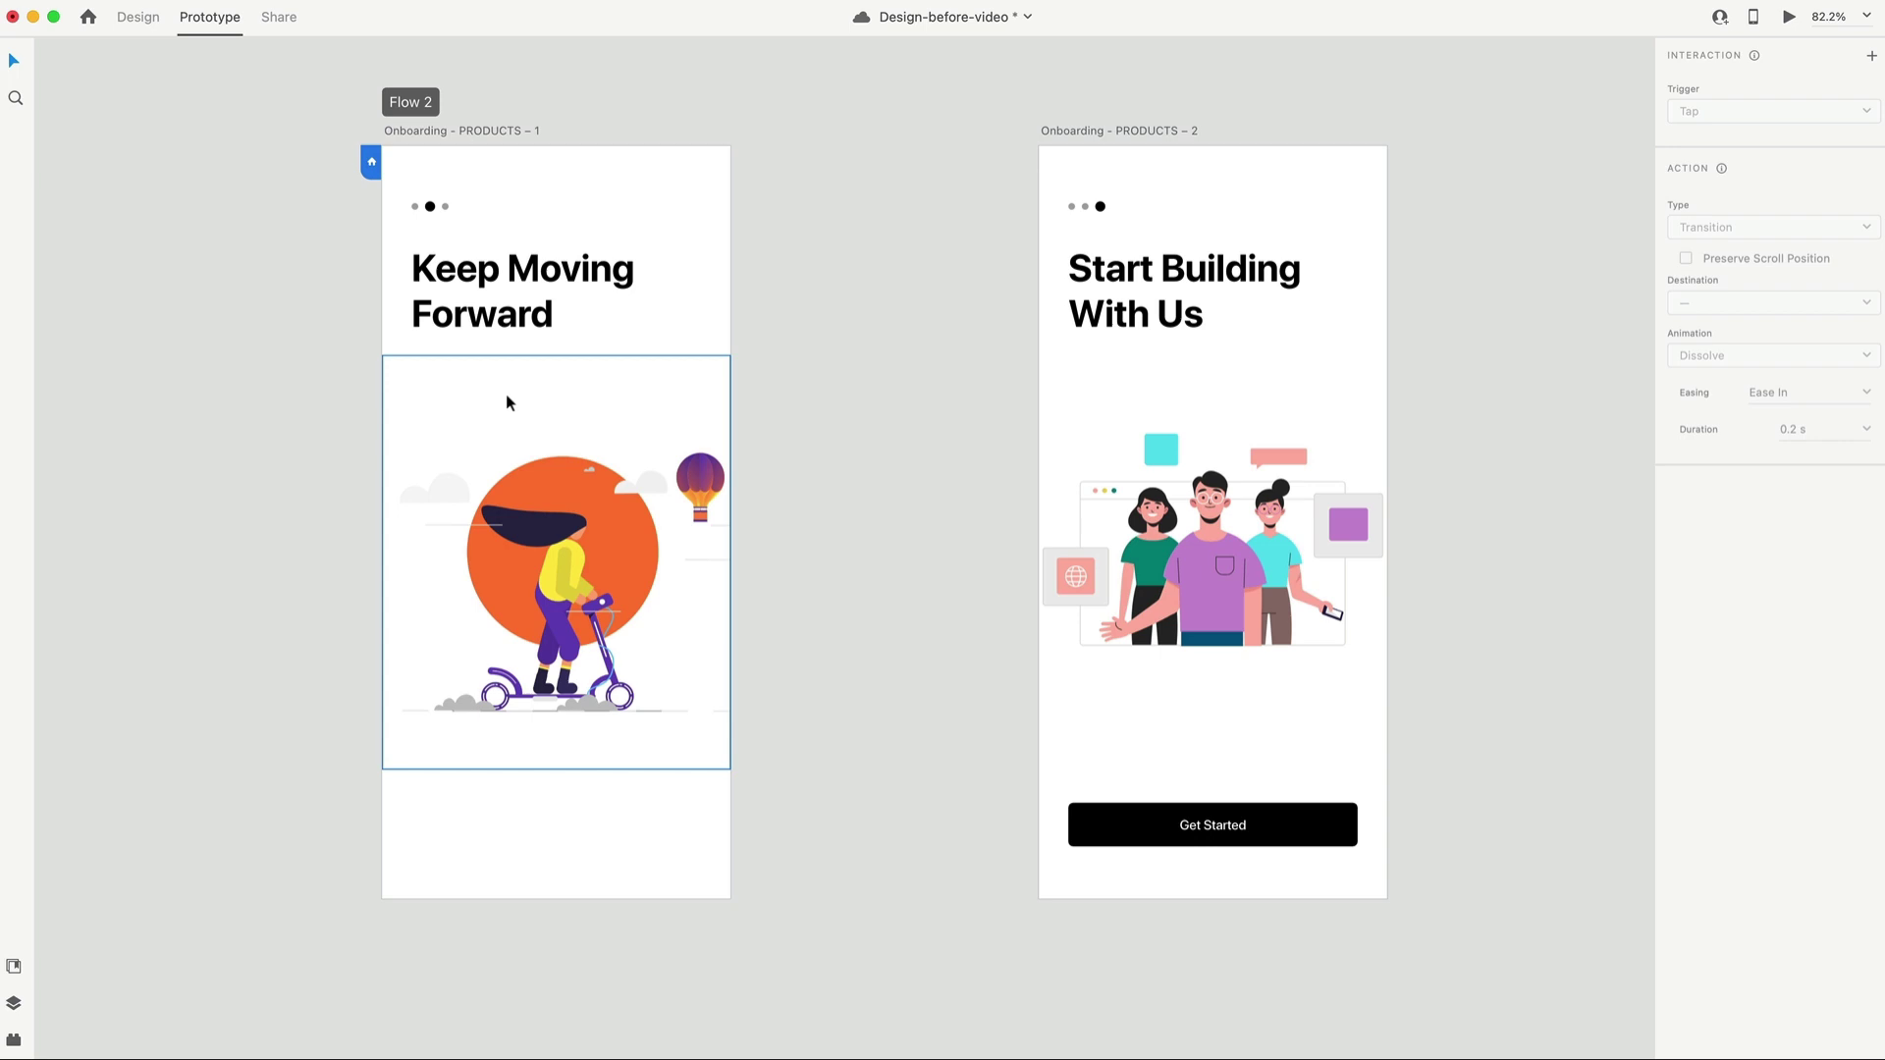
Select the scooter animation on the first screen and inspect its existing playback interaction.
{"action": "left_click", "coordinate": [563, 434]}
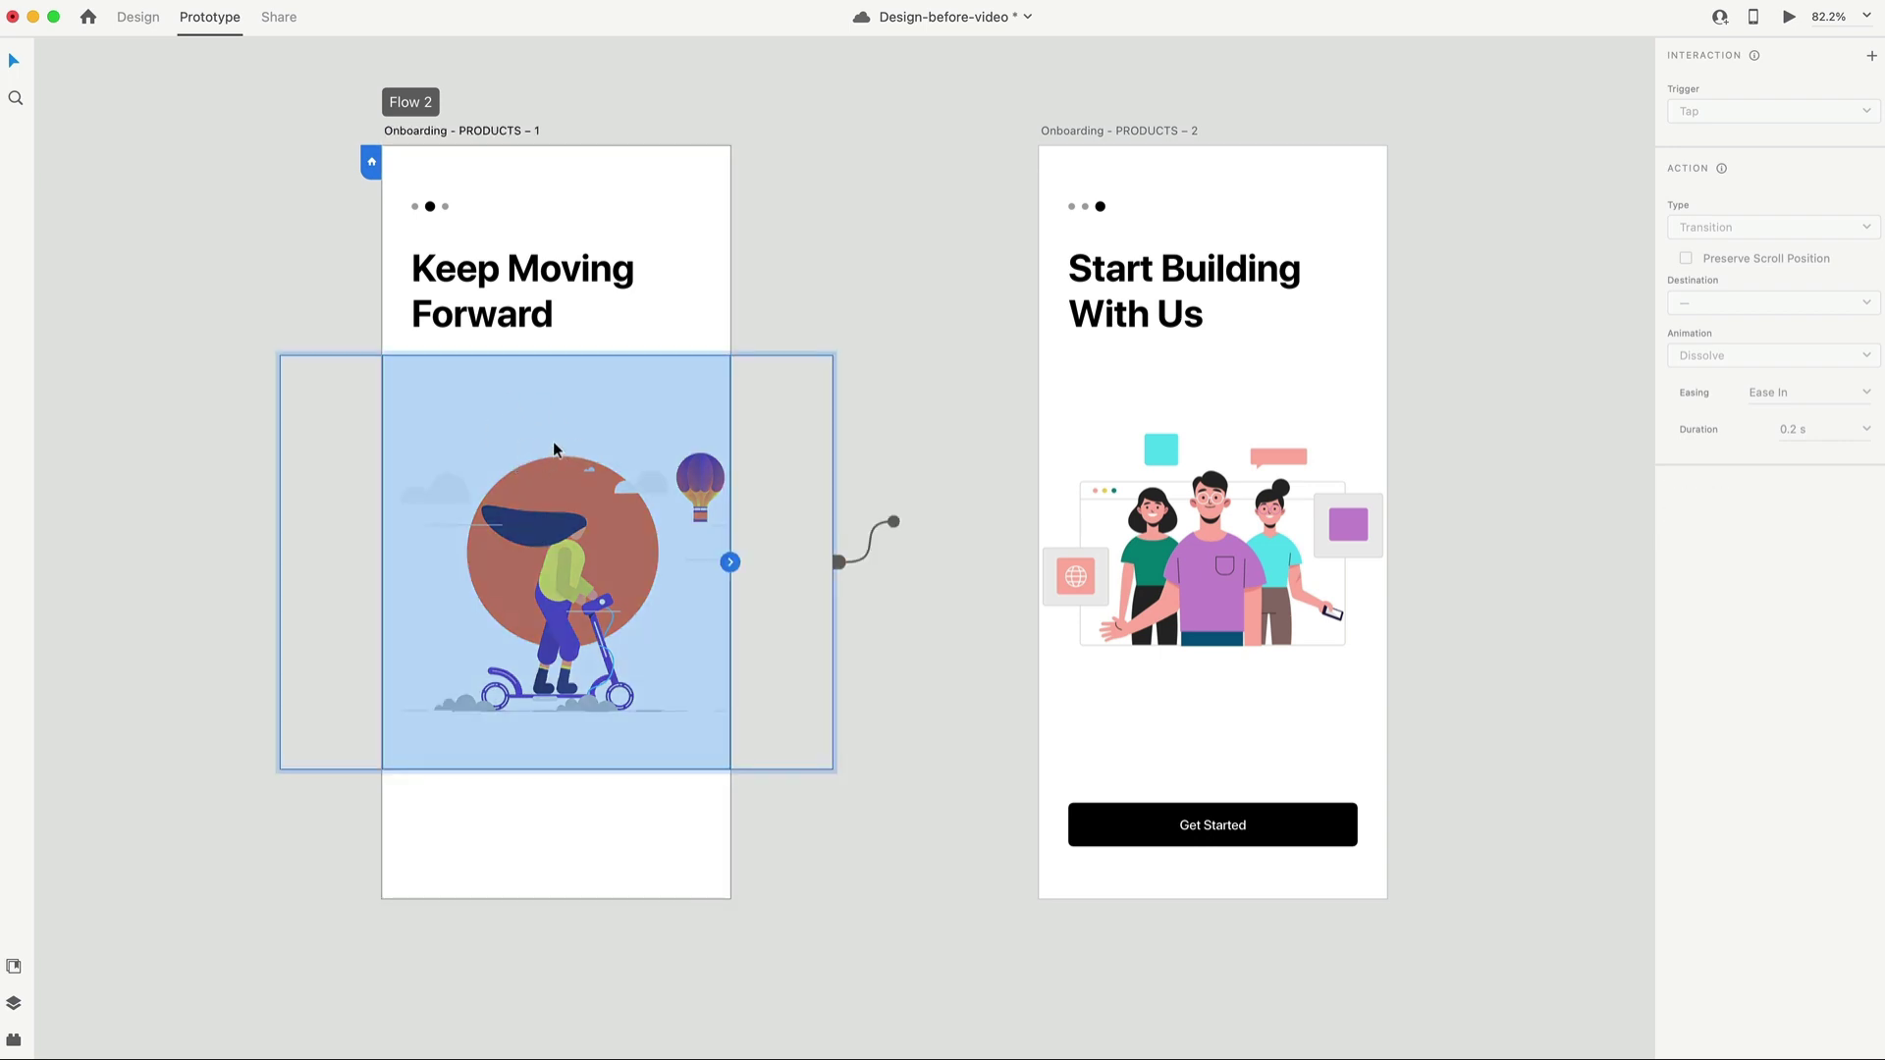
{"action": "left_click", "coordinate": [551, 440]}
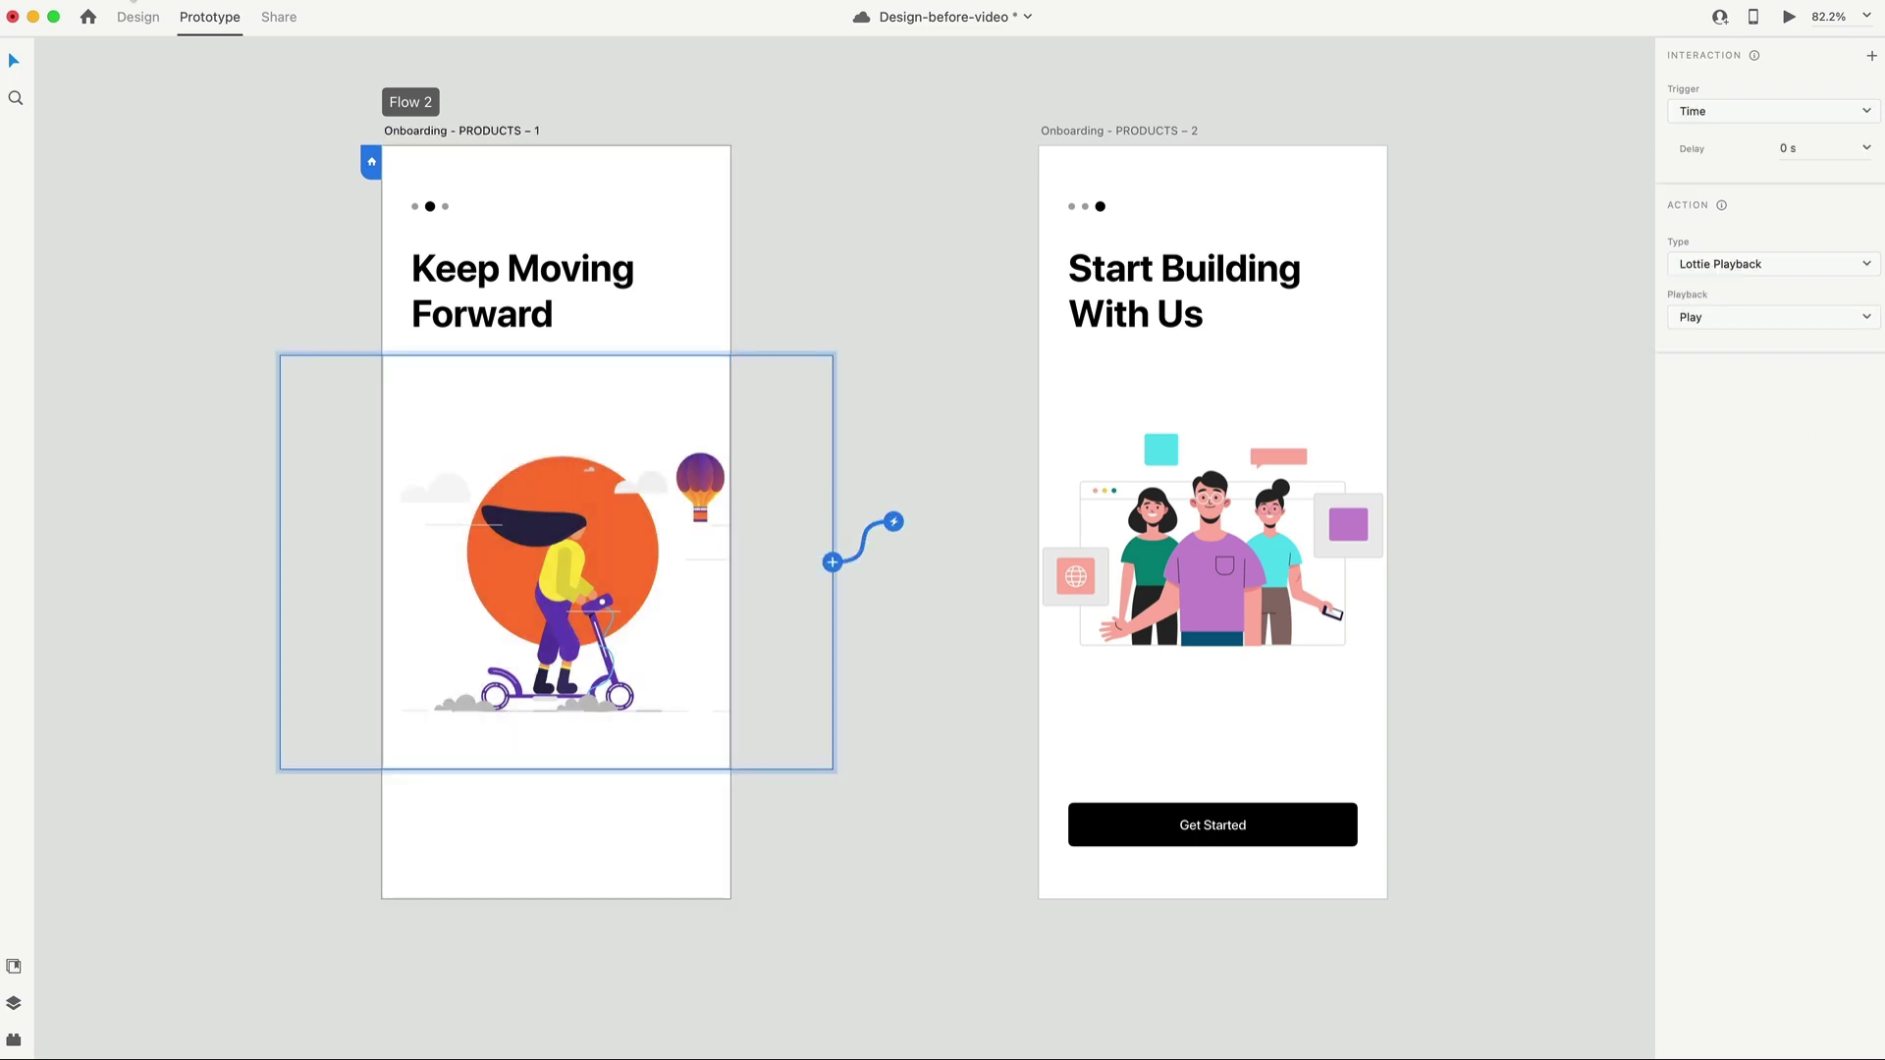
{"action": "key", "text": "super+1"}
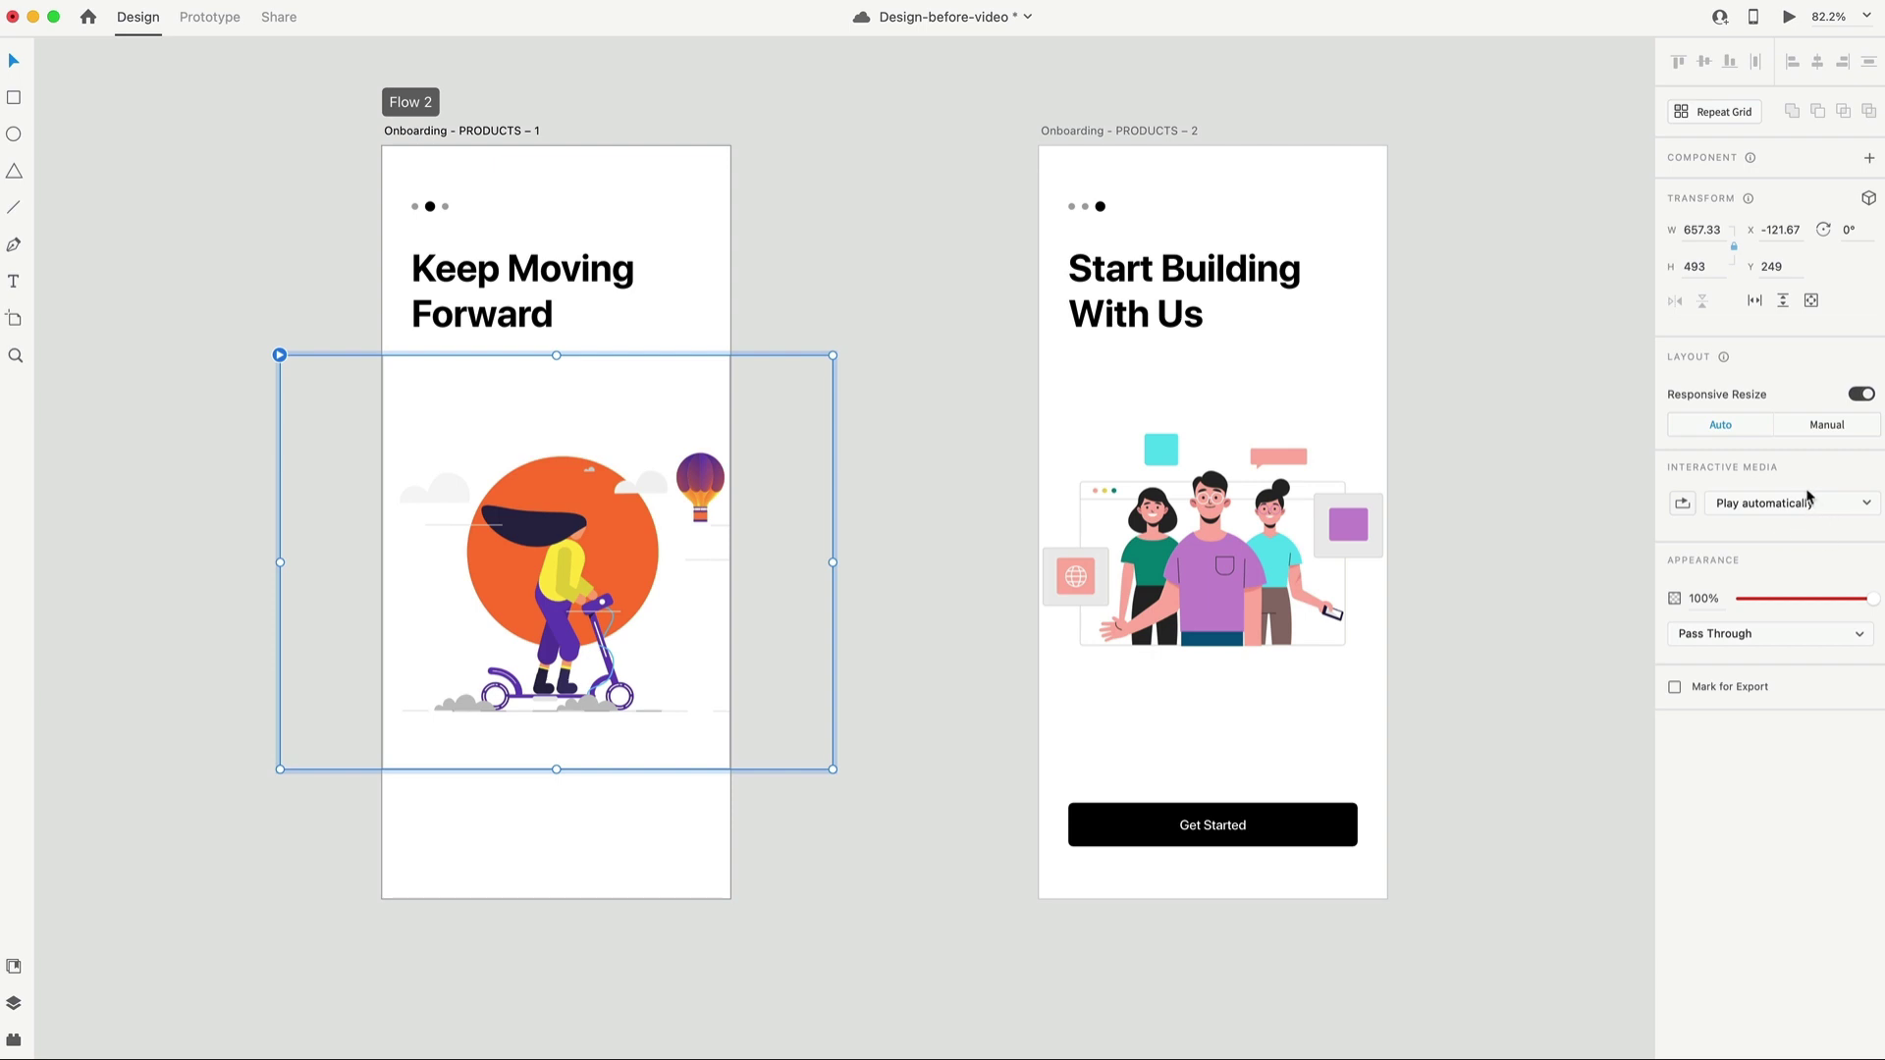
{"action": "left_click", "coordinate": [202, 18]}
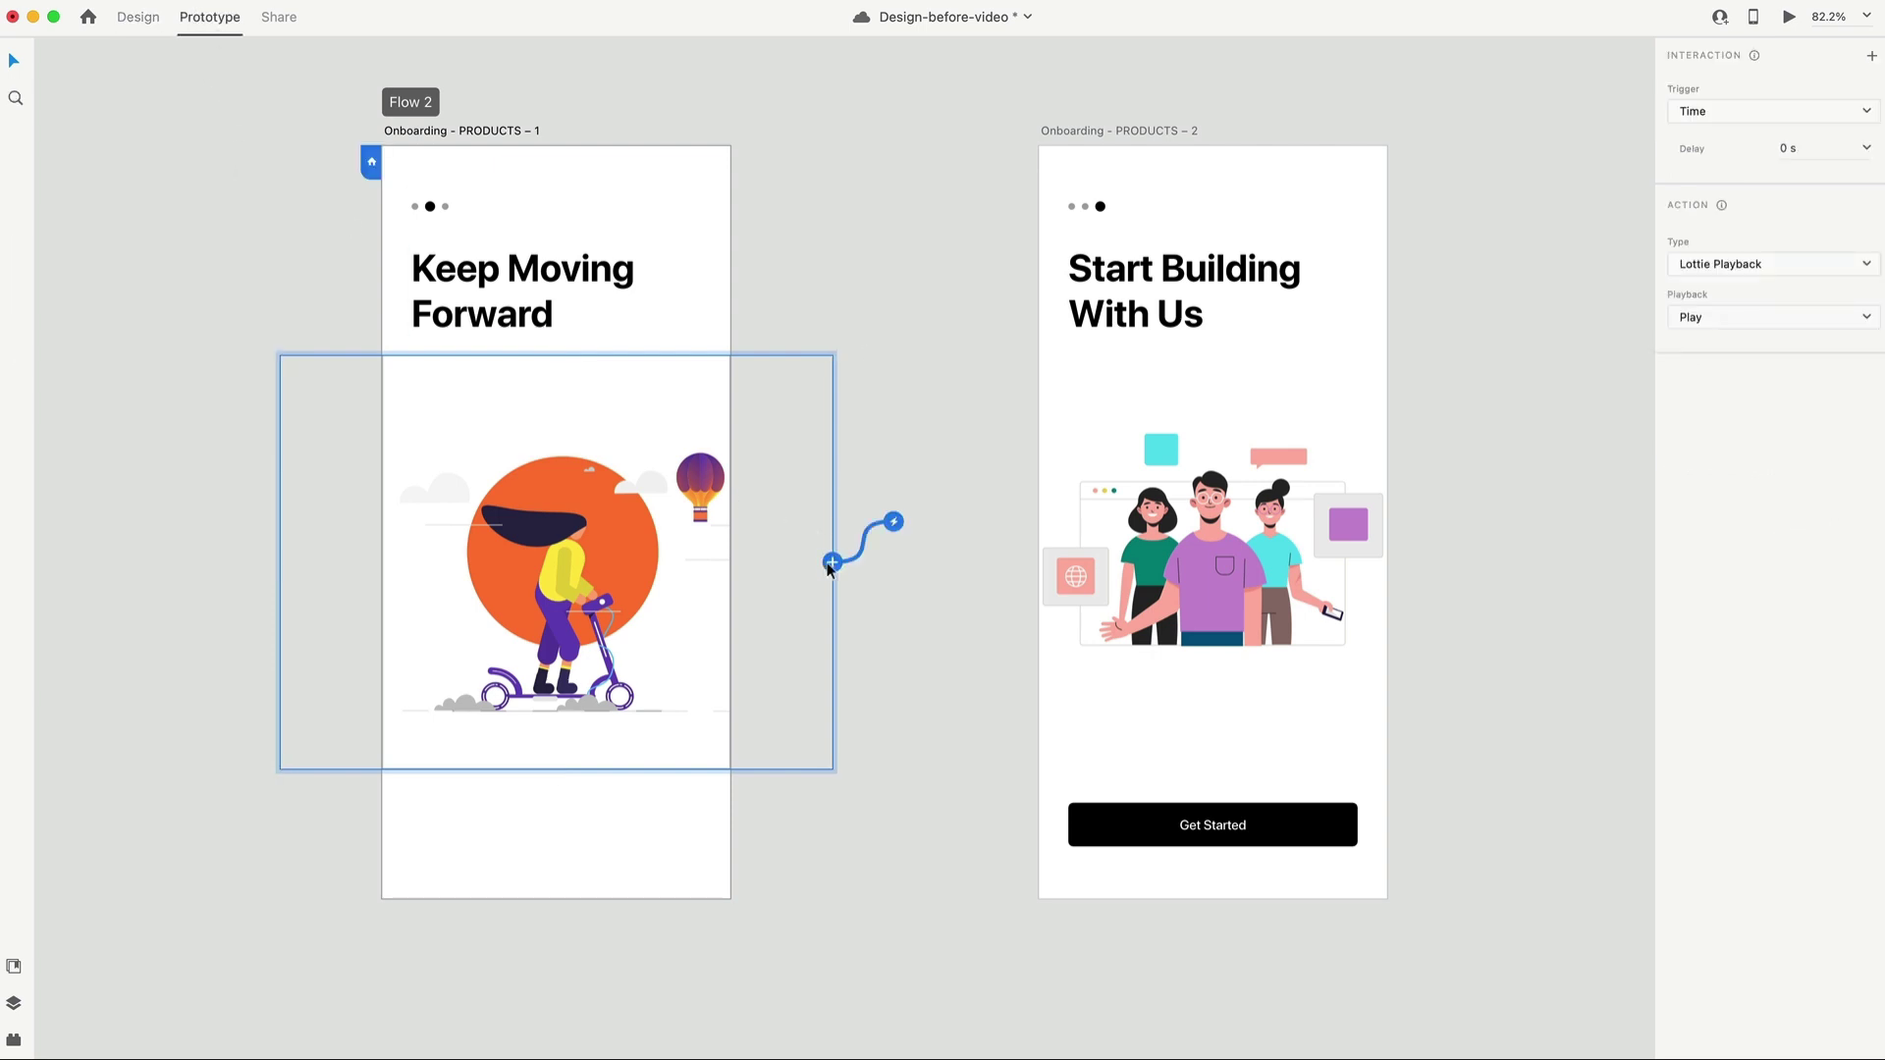
Link the animation to Onboarding - PRODUCTS – 2 on End of Playback with Push Left, then preview.
{"action": "left_click_drag", "start_coordinate": [832, 562], "coordinate": [1060, 373]}
{"action": "left_click", "coordinate": [1757, 111]}
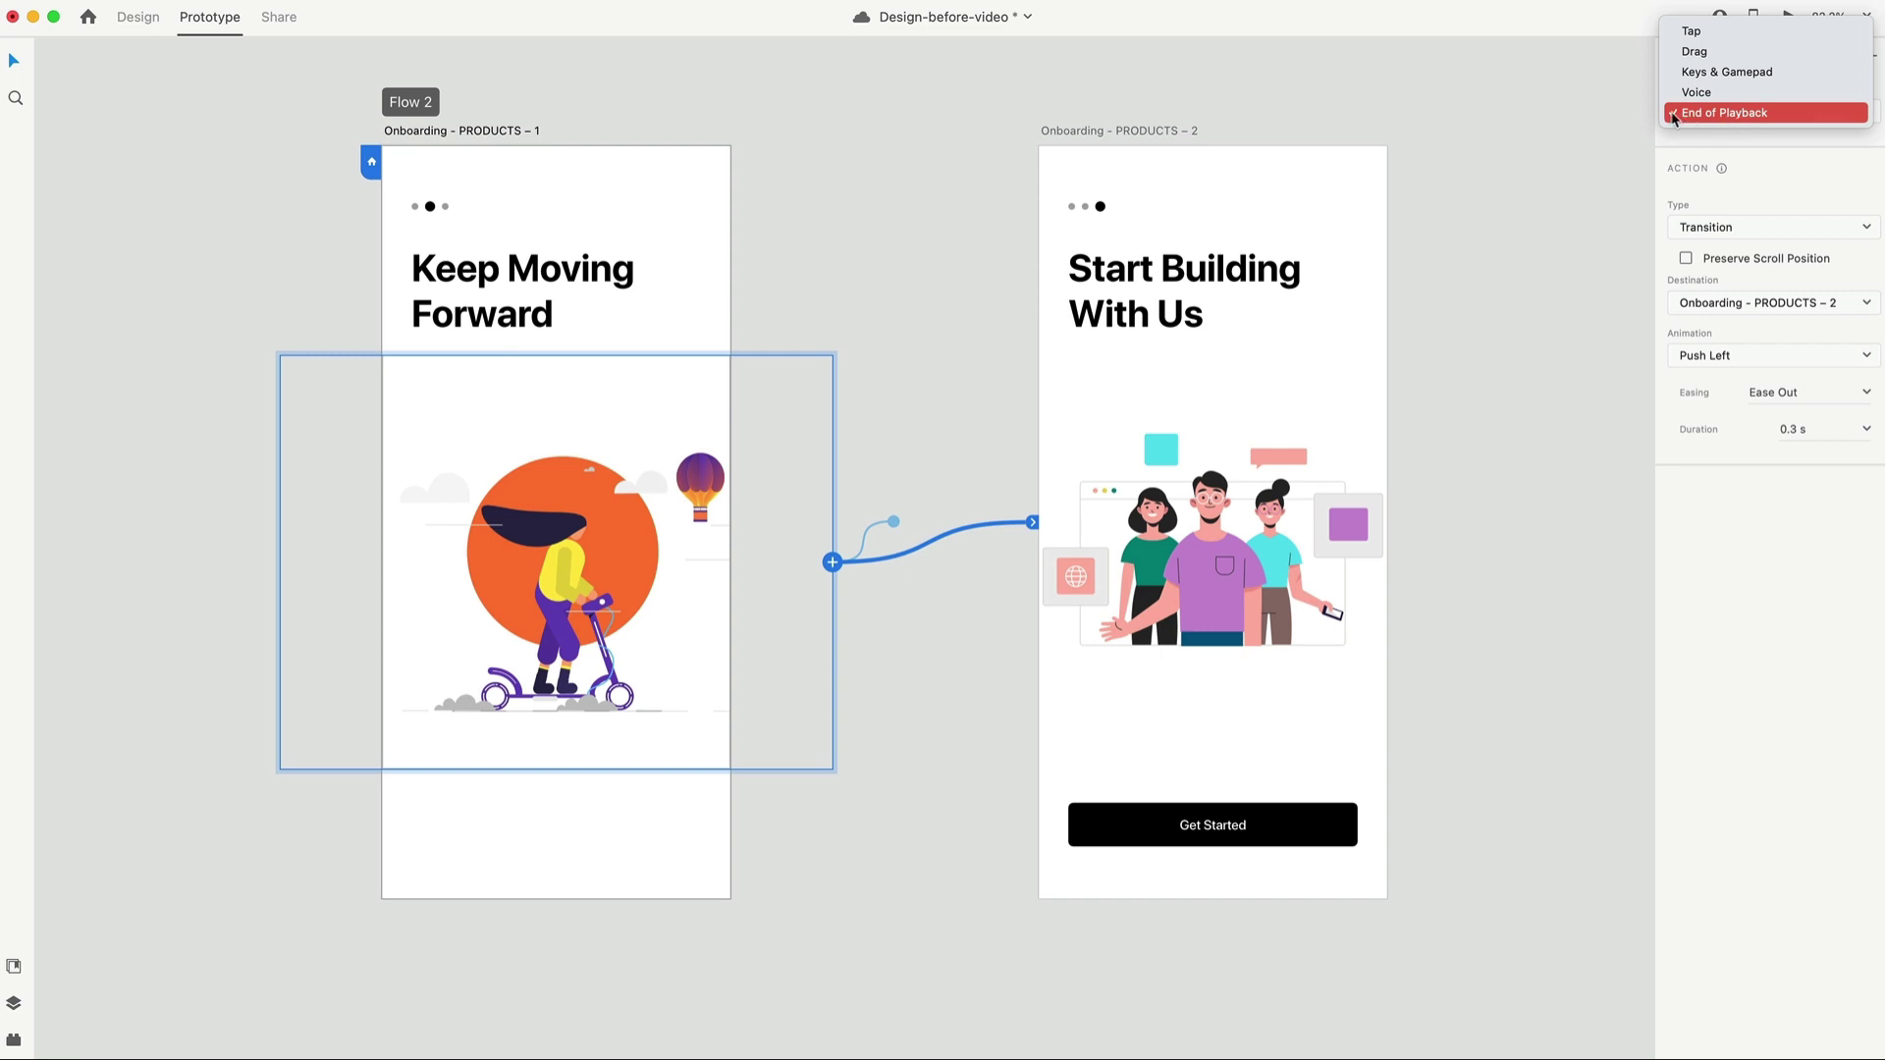
{"action": "left_click", "coordinate": [1772, 111]}
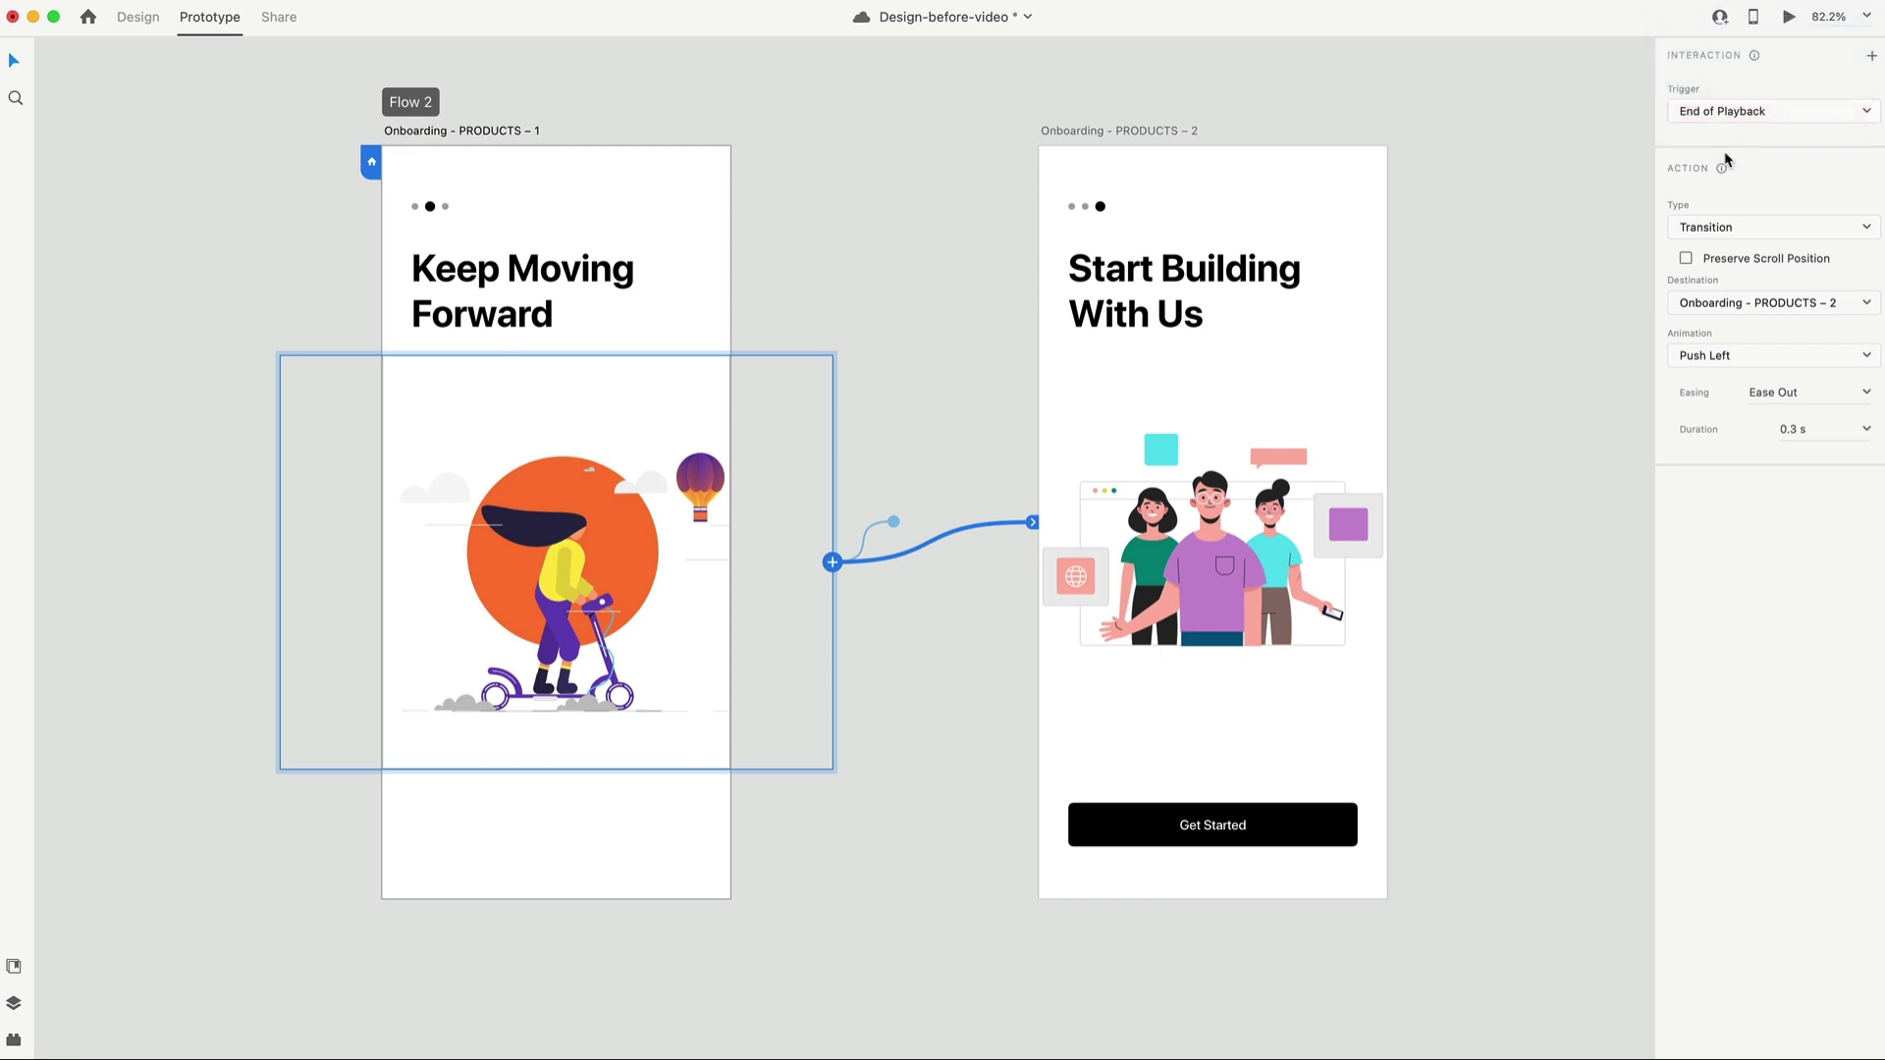
{"action": "left_click", "coordinate": [1726, 356]}
{"action": "left_click", "coordinate": [1725, 358]}
{"action": "left_click", "coordinate": [427, 69]}
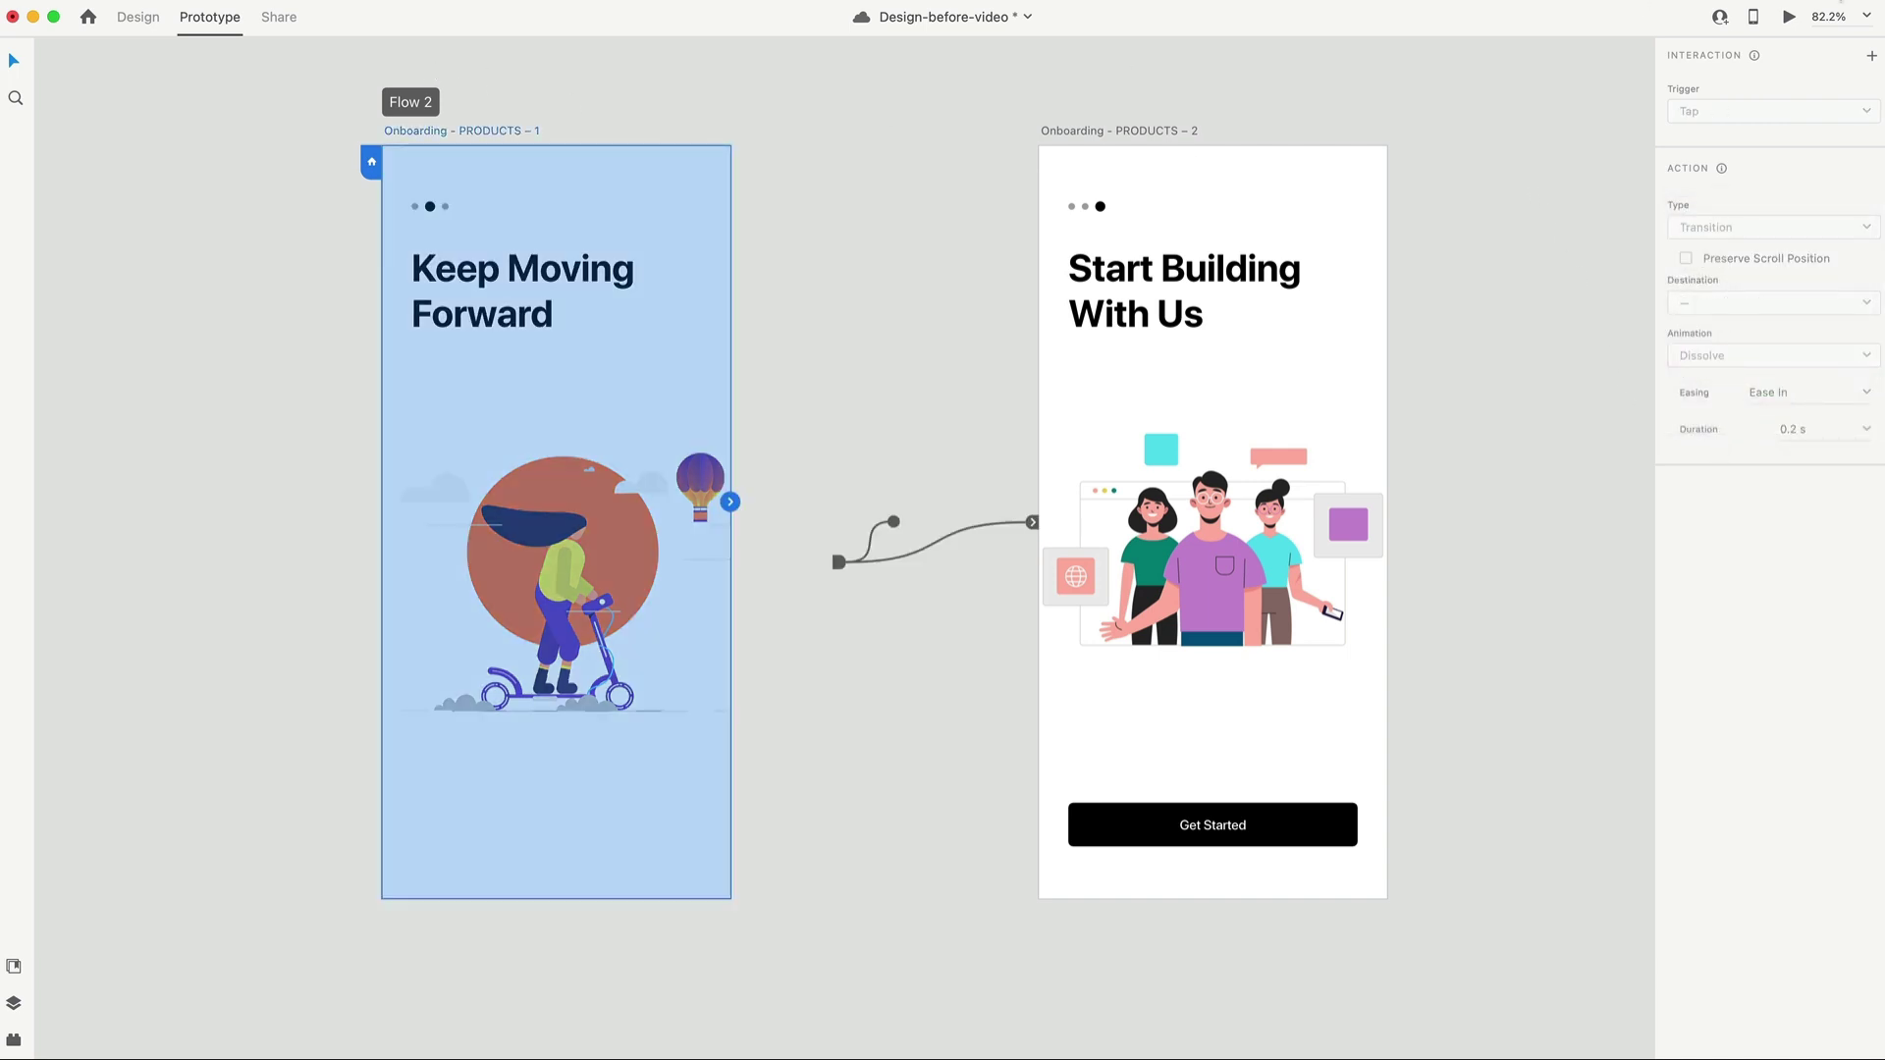
{"action": "left_click", "coordinate": [1791, 17]}
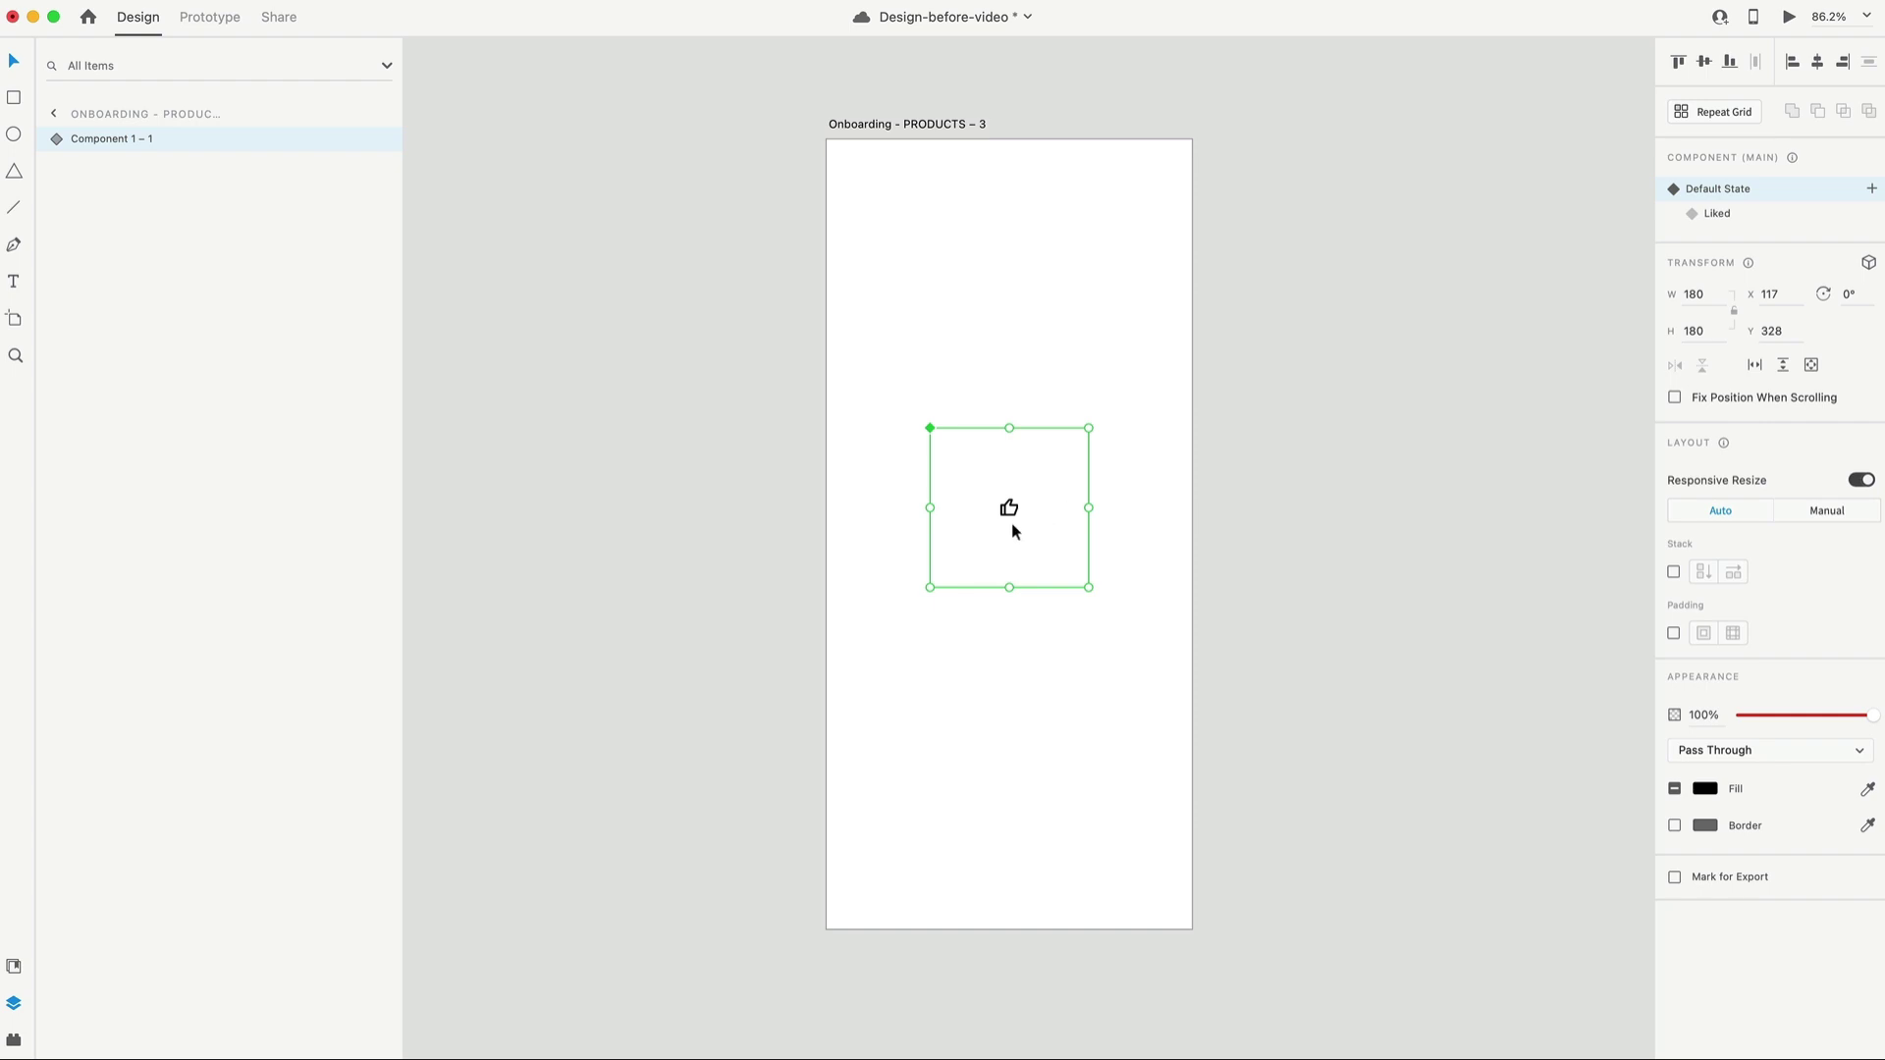
Set the Confetti Animation to play automatically only in the thumbs-up component's Liked state.
{"action": "left_click", "coordinate": [1724, 213]}
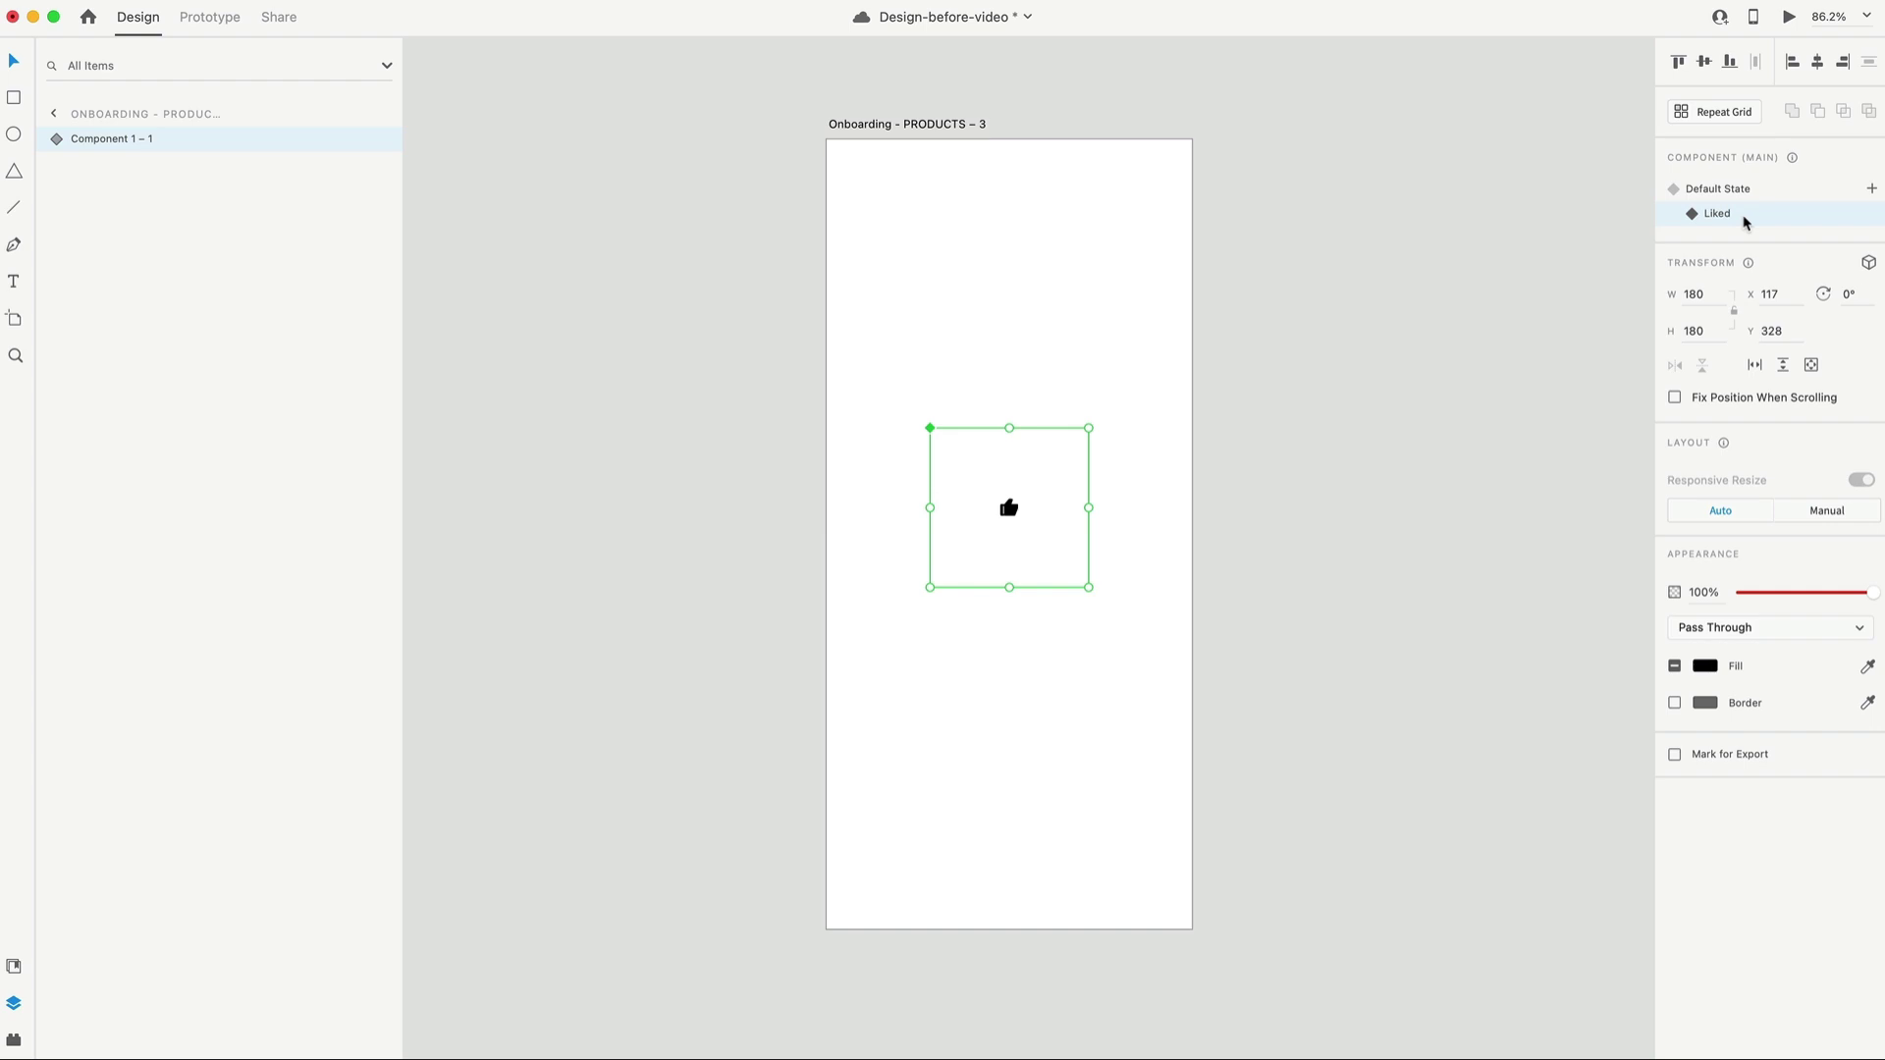
{"action": "left_click", "coordinate": [1753, 195]}
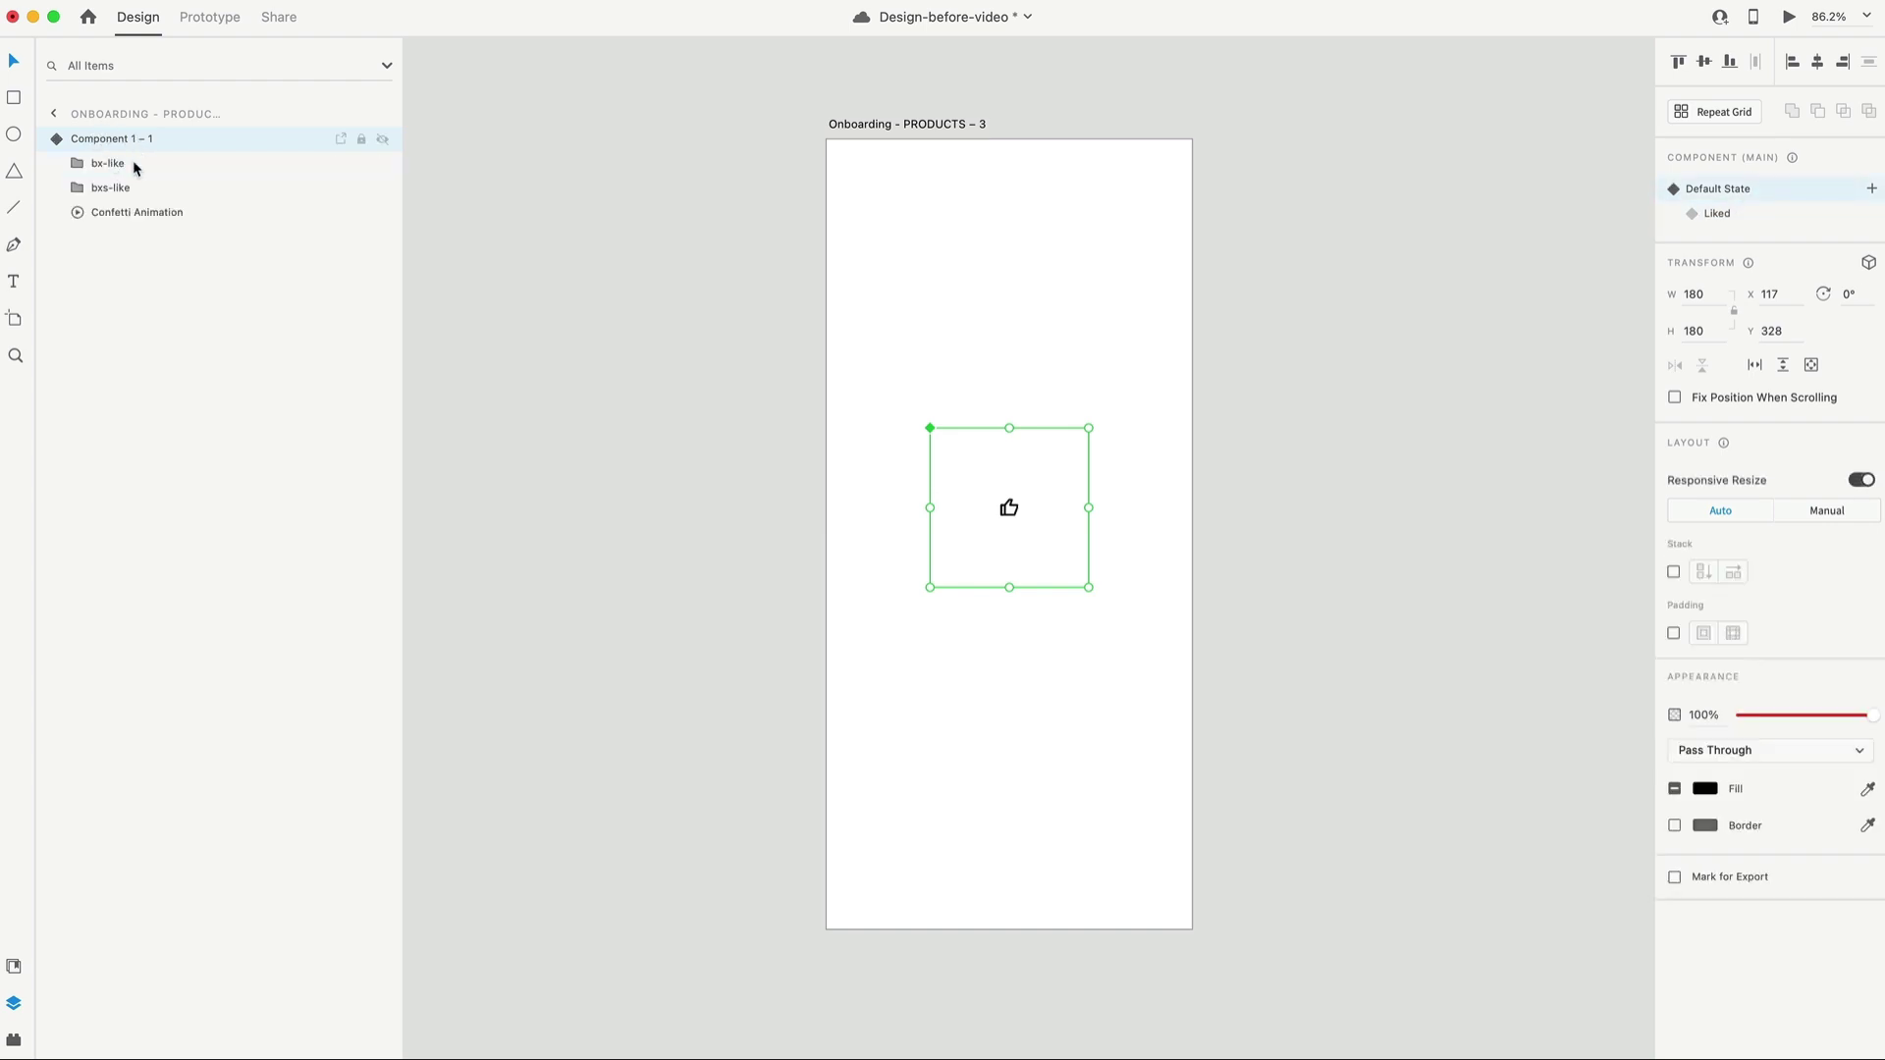
{"action": "left_click", "coordinate": [151, 215]}
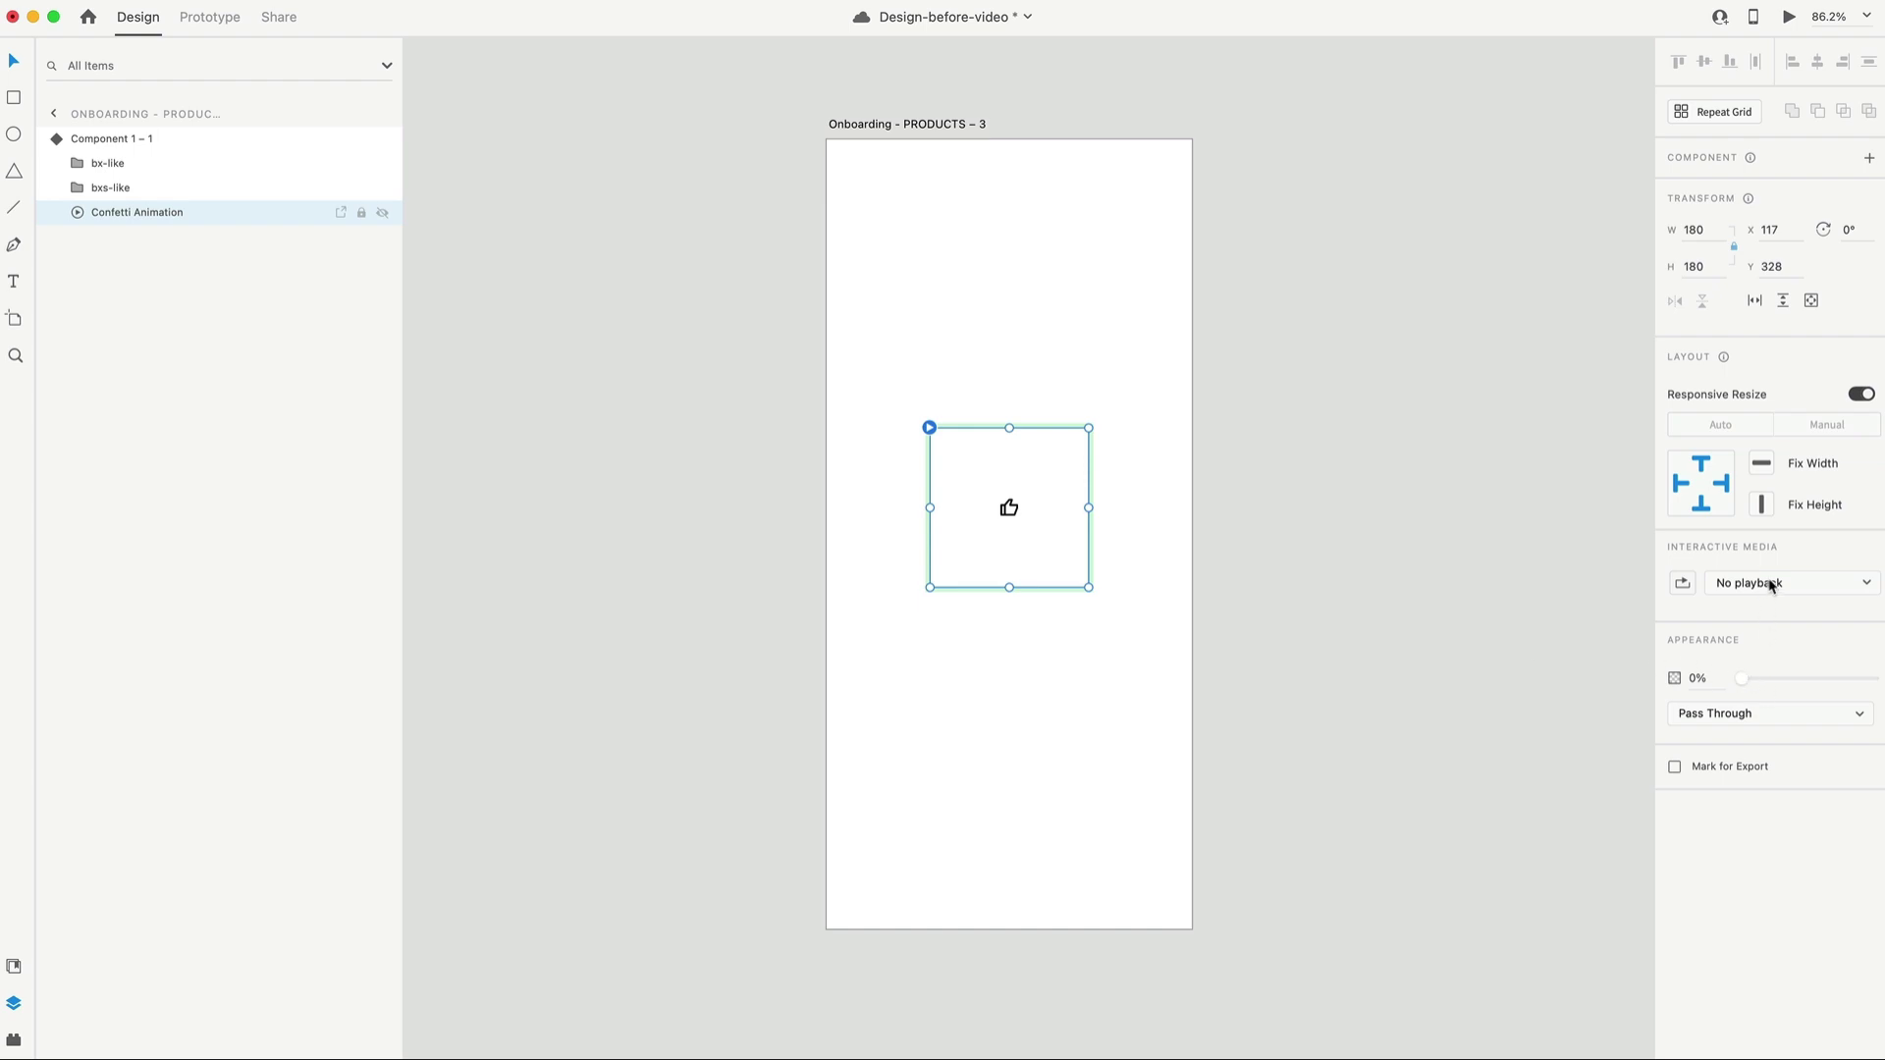
{"action": "left_click", "coordinate": [48, 143]}
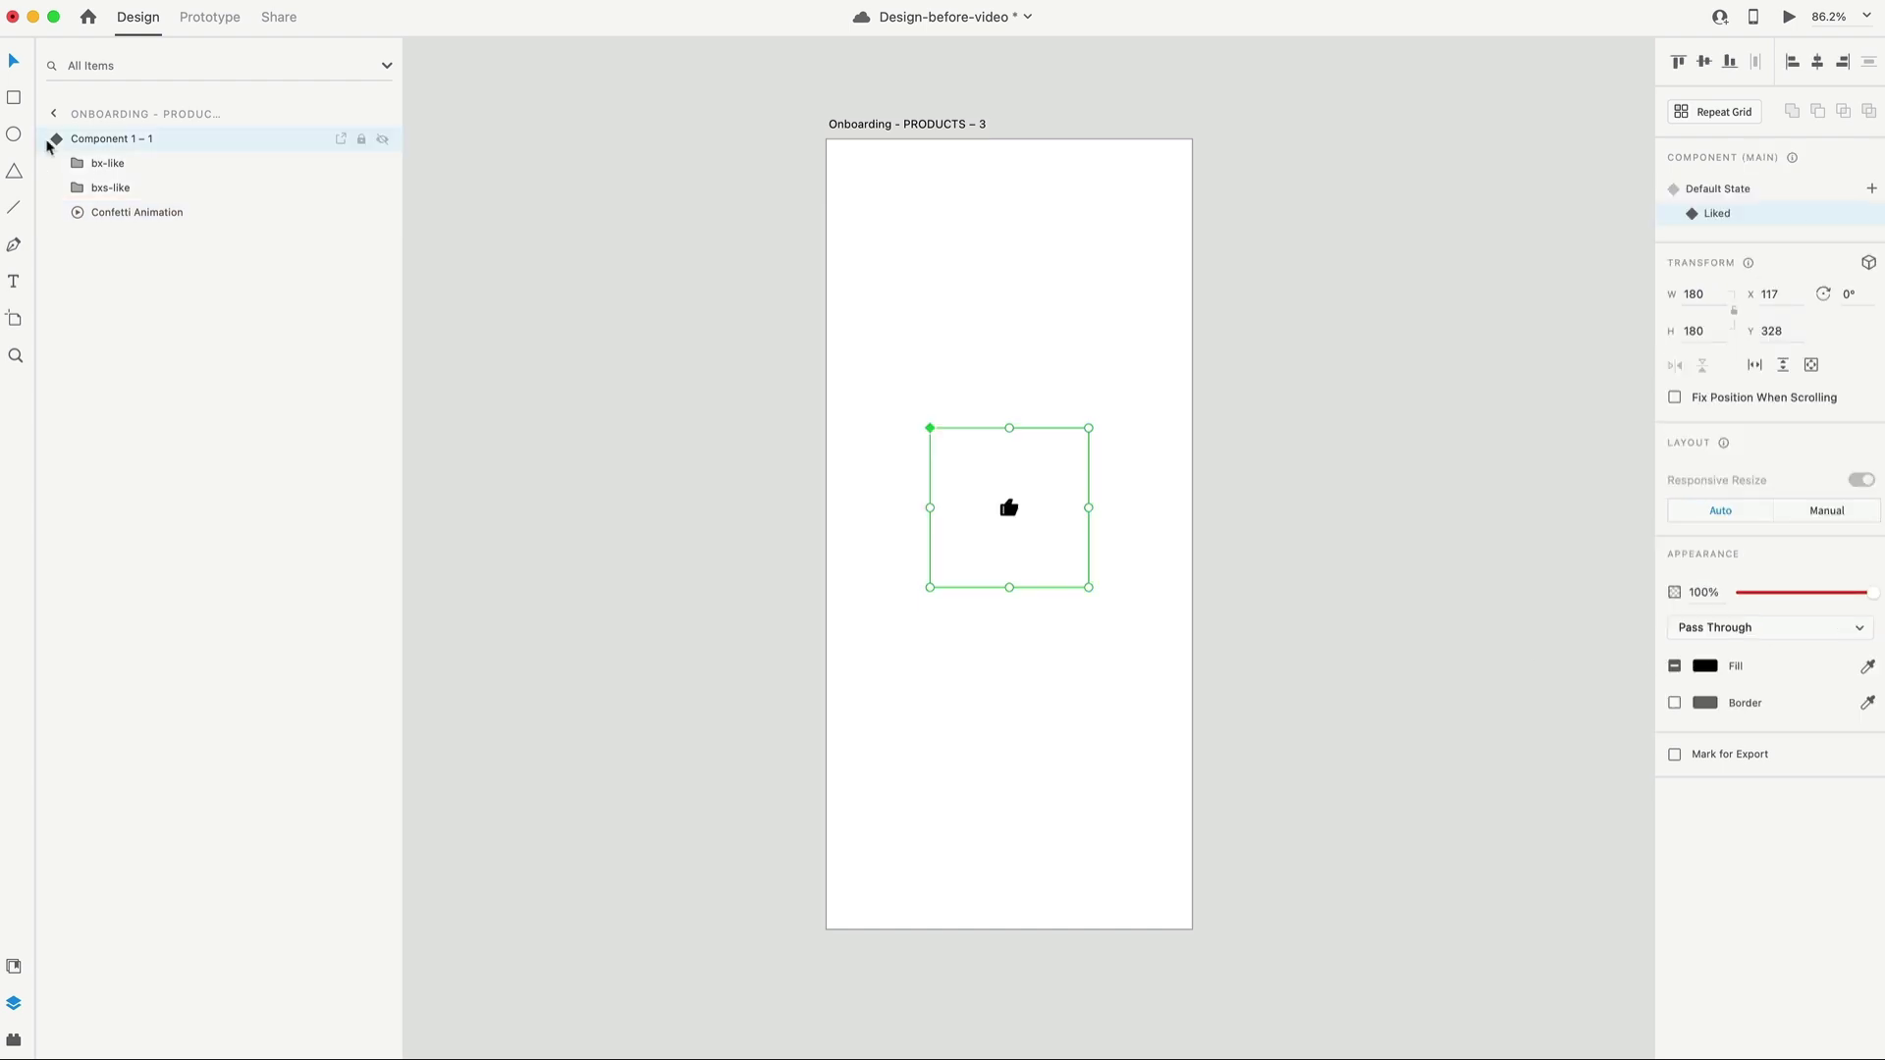
{"action": "left_click", "coordinate": [147, 212]}
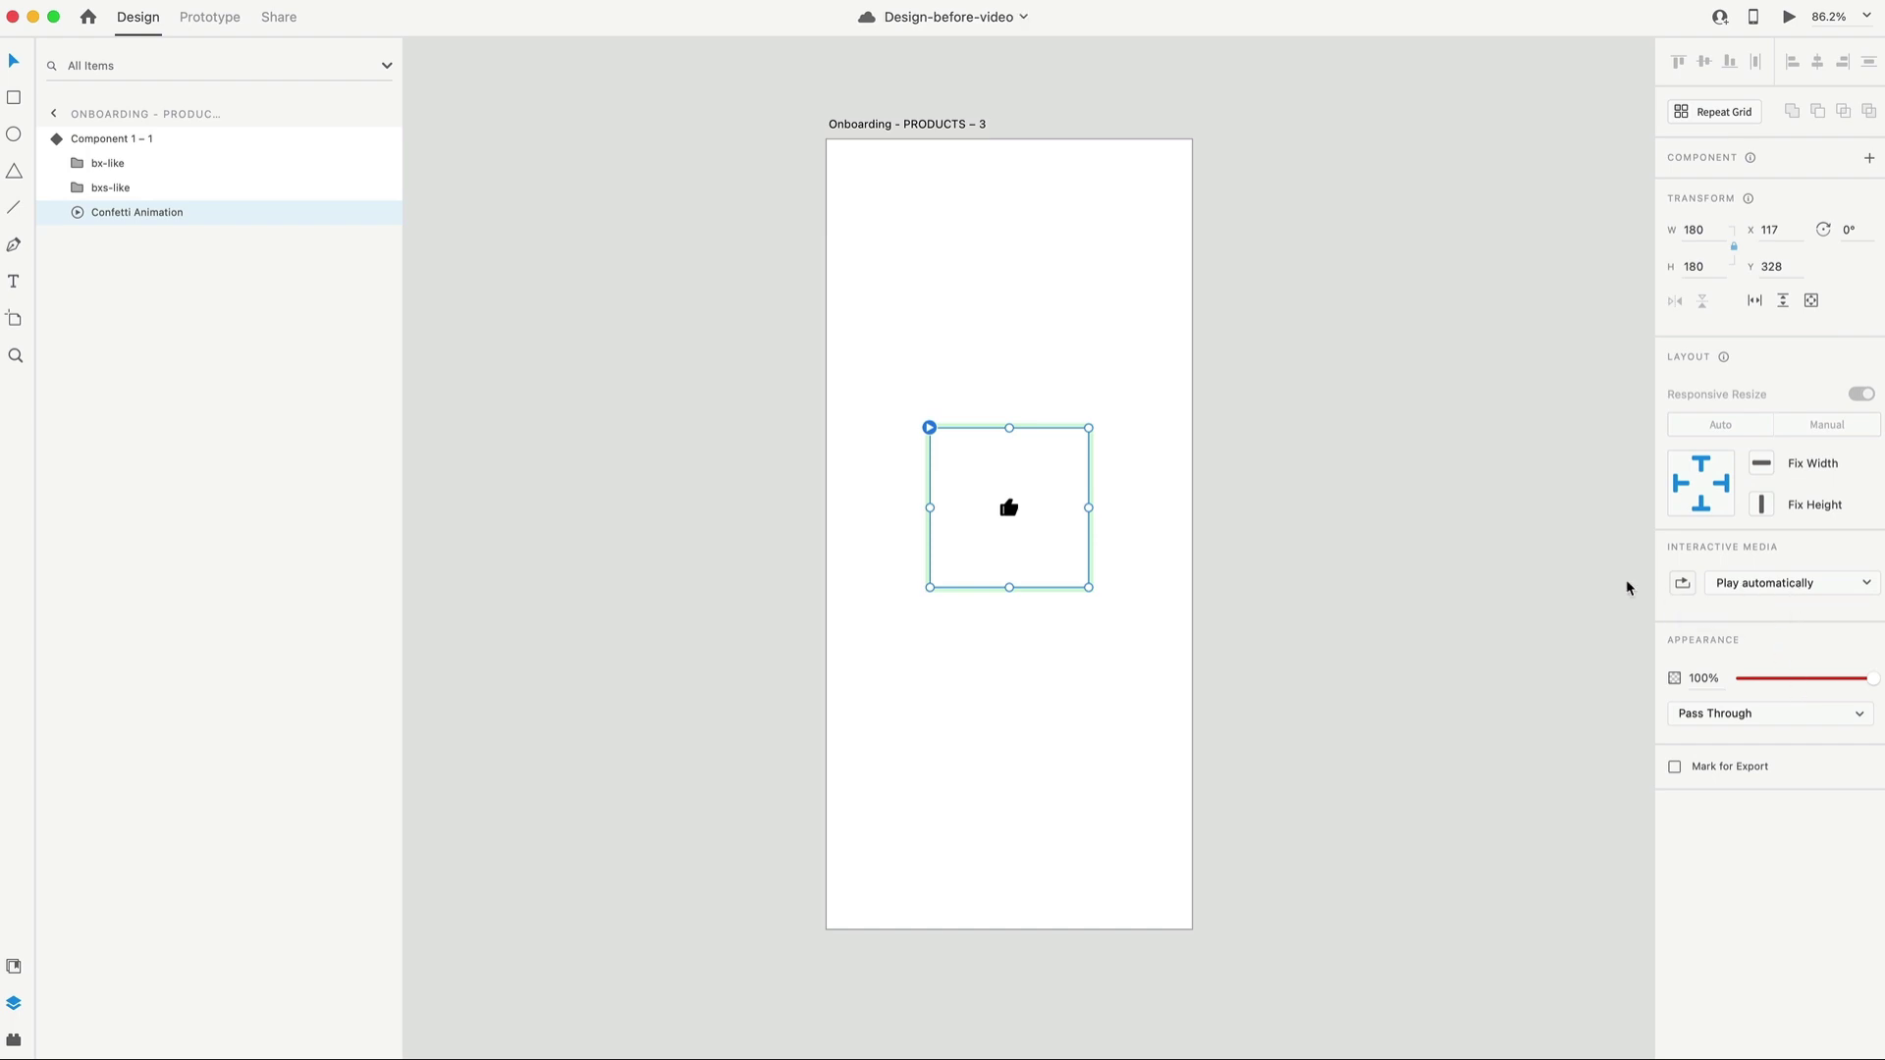
{"action": "left_click", "coordinate": [1305, 424]}
{"action": "left_click", "coordinate": [979, 489]}
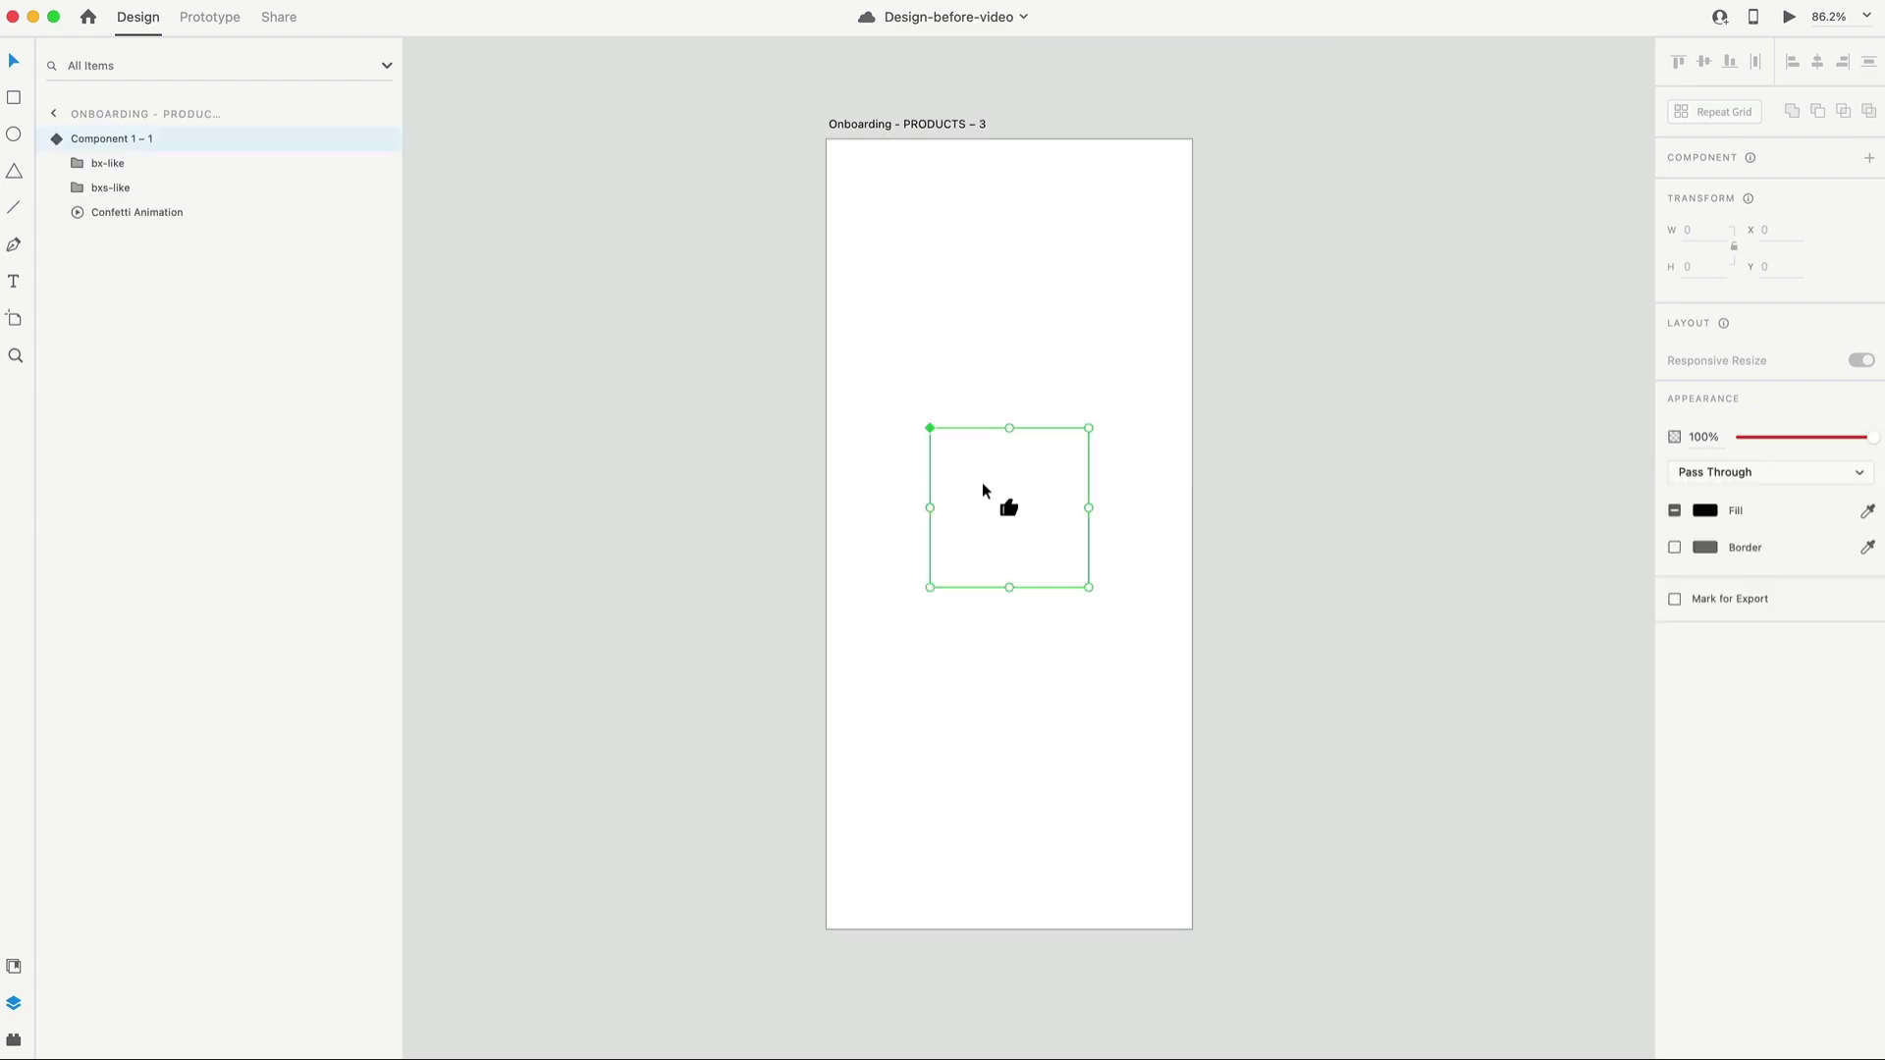
{"action": "left_click", "coordinate": [1736, 187]}
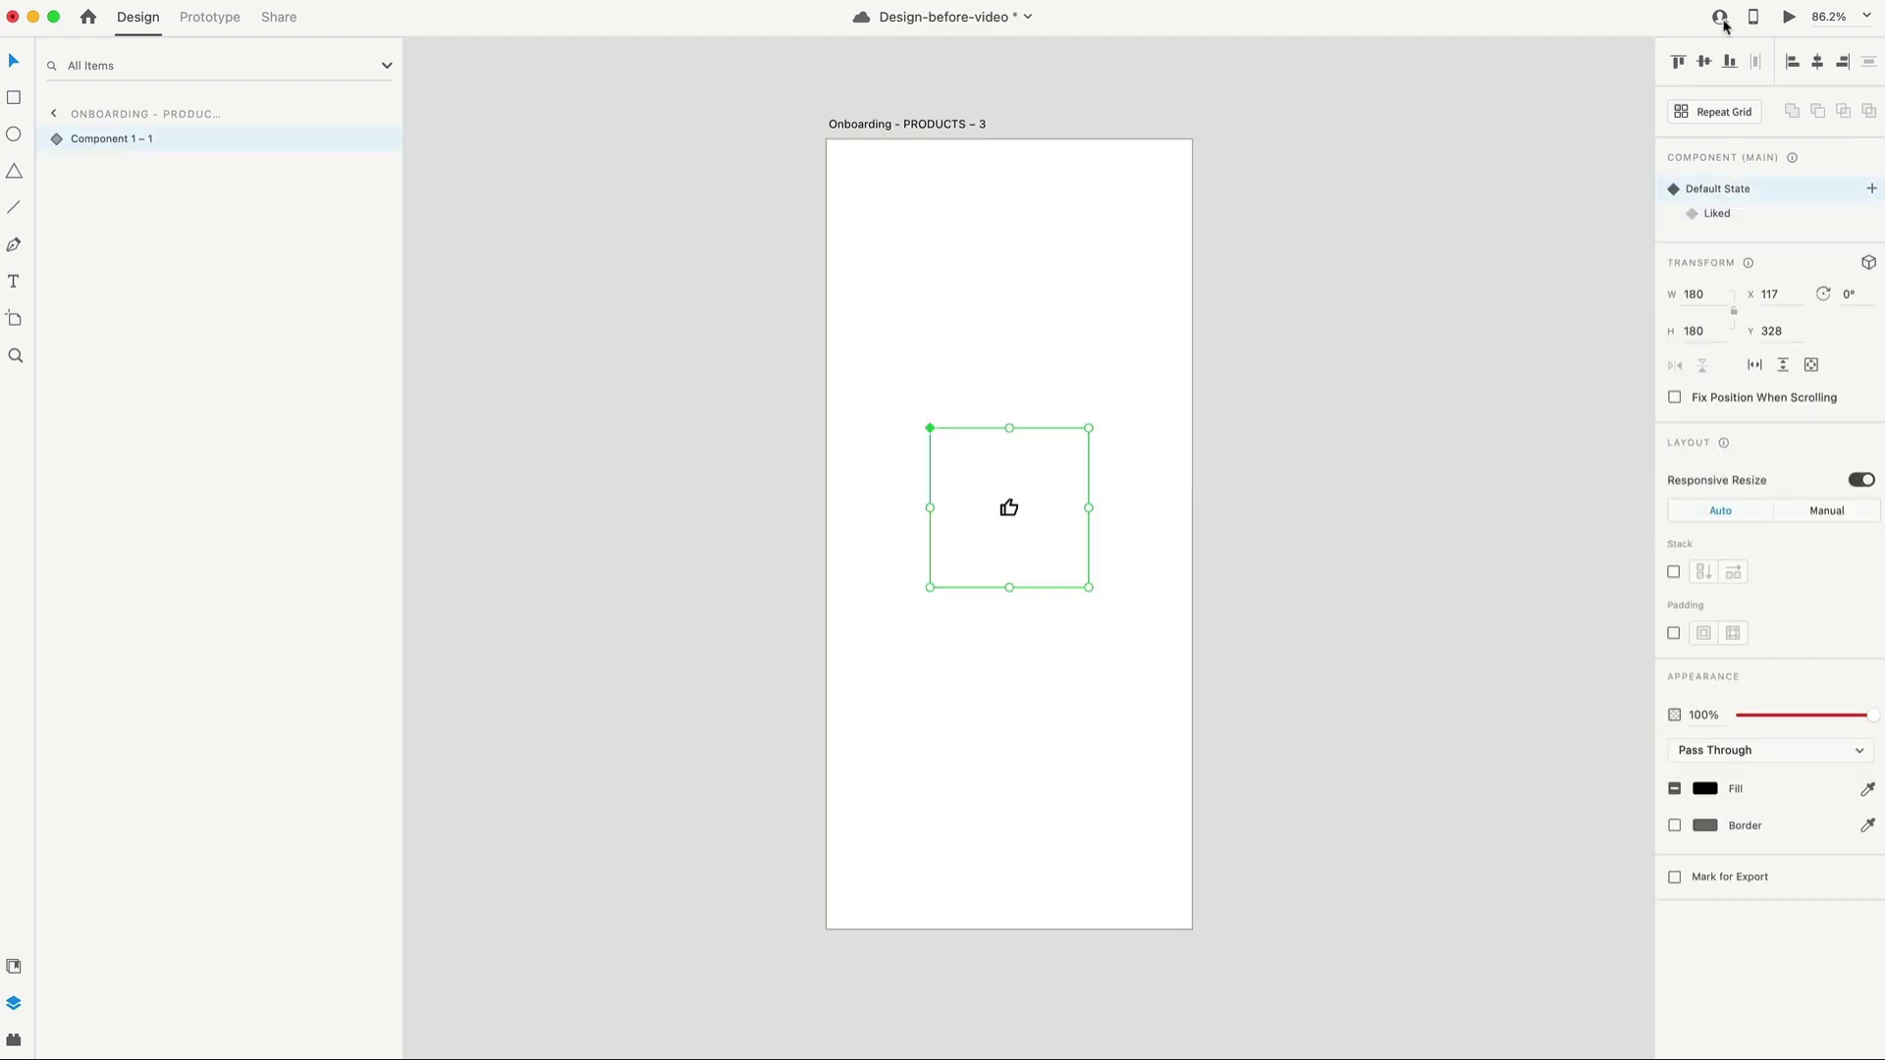
Preview the screen and click the thumb to like and then unlike it.
{"action": "left_click", "coordinate": [1789, 17]}
{"action": "left_click_drag", "start_coordinate": [911, 65], "coordinate": [1005, 76]}
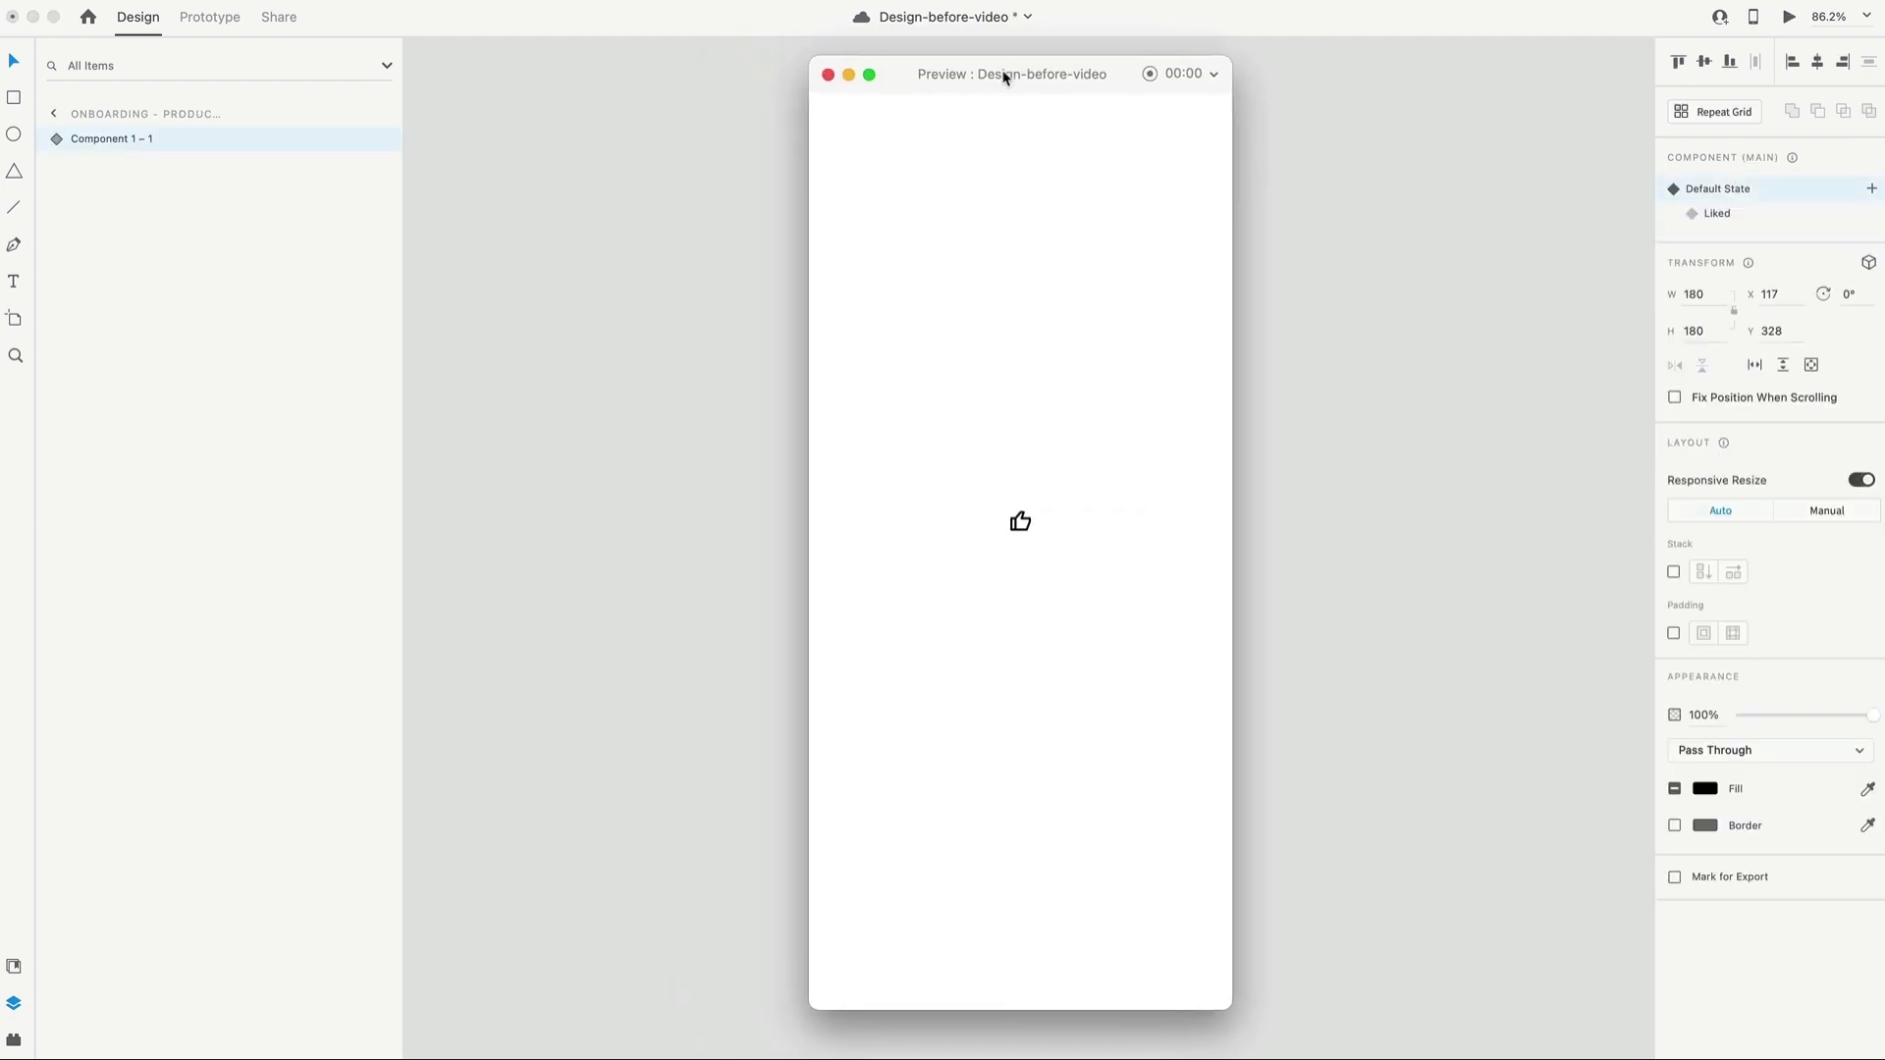
{"action": "left_click", "coordinate": [1020, 525]}
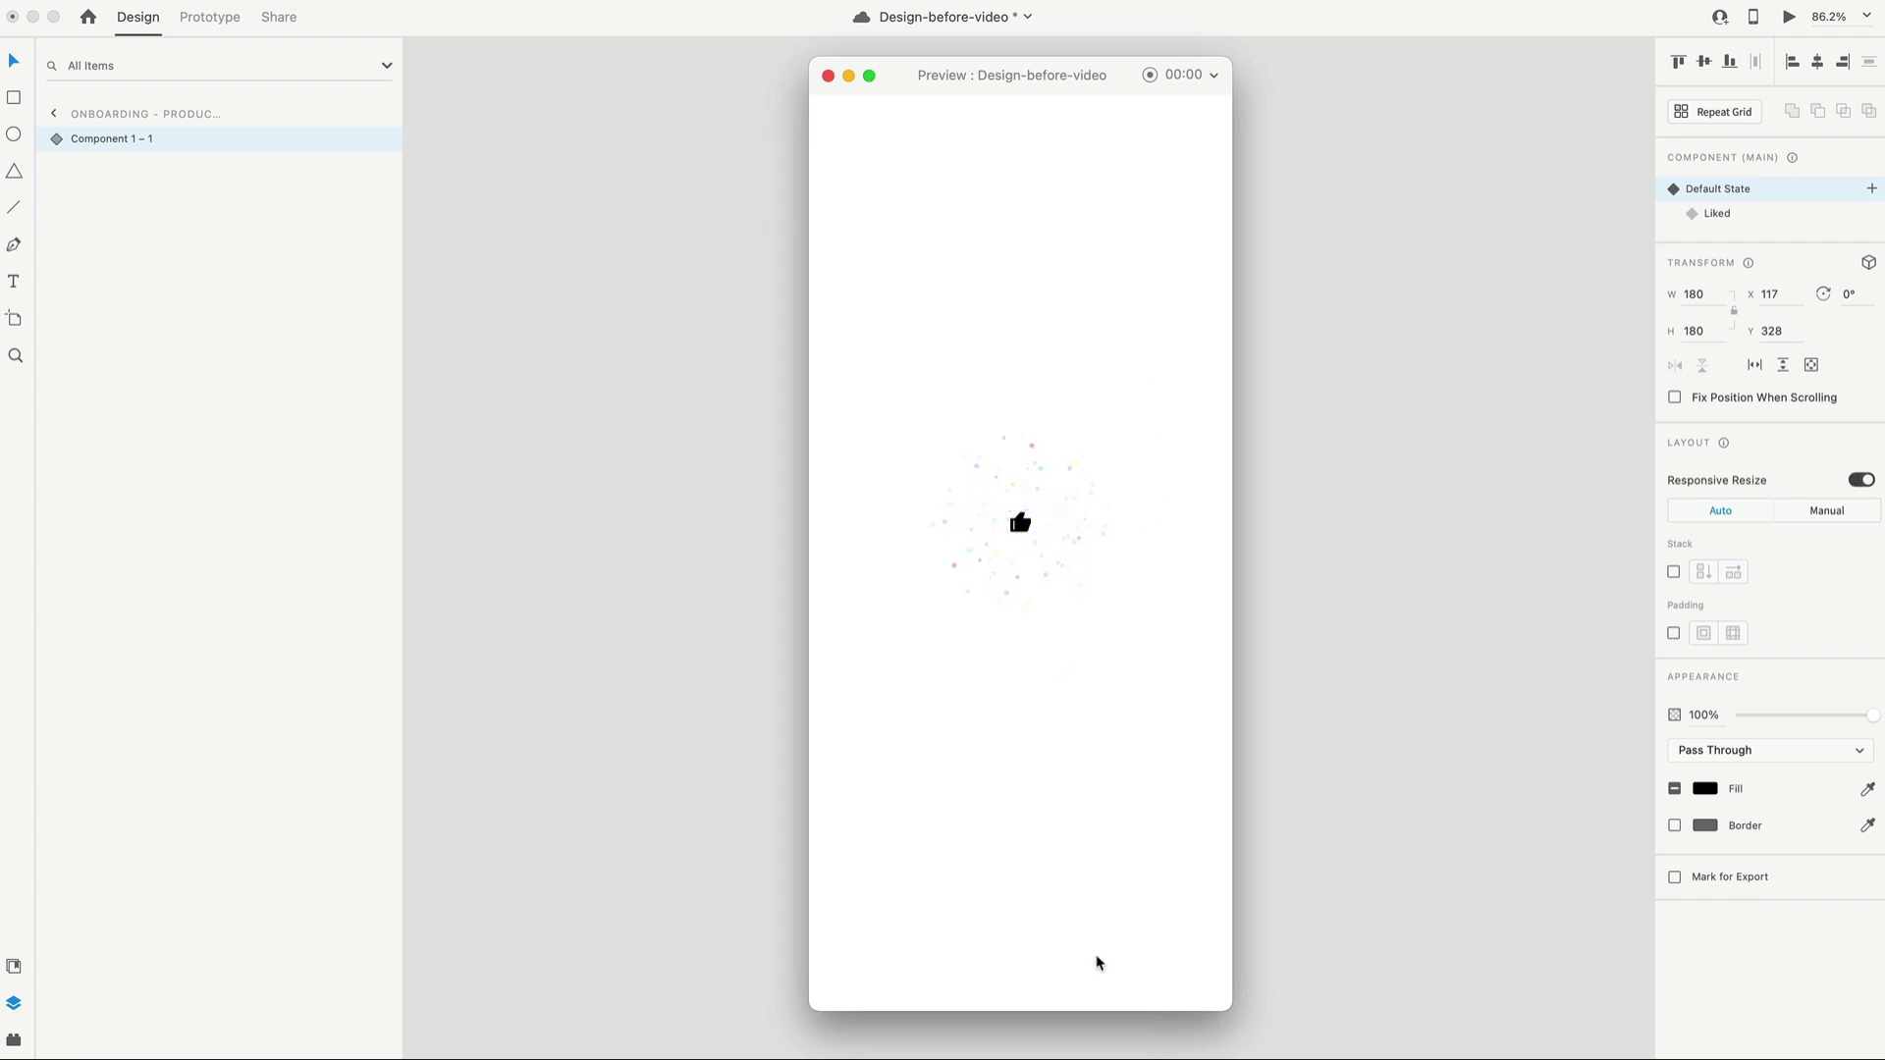
{"action": "left_click", "coordinate": [1022, 522]}
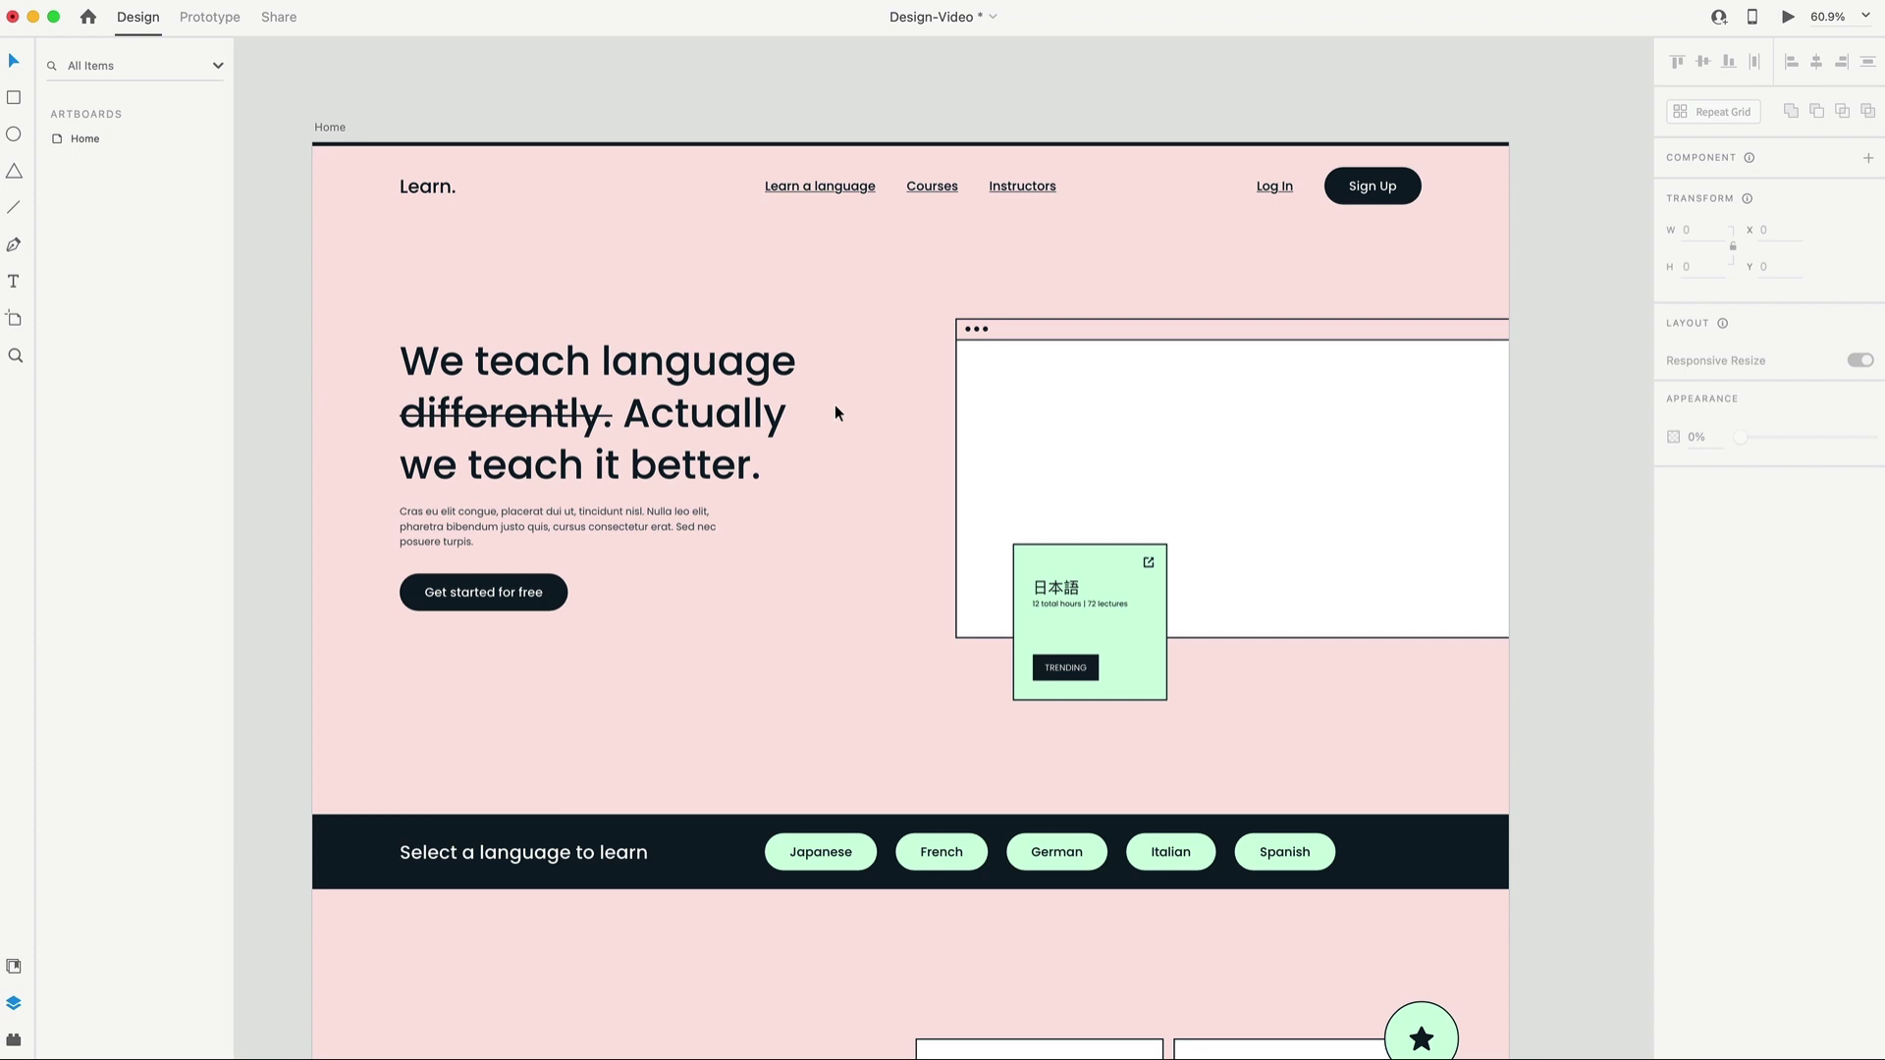
Drag the Desktop pexels-vlada-karpovic mp4 into the hero's Rectangle 14 to create a video mask.
{"action": "key", "text": "super+Tab"}
{"action": "mouse_move", "coordinate": [181, 282]}
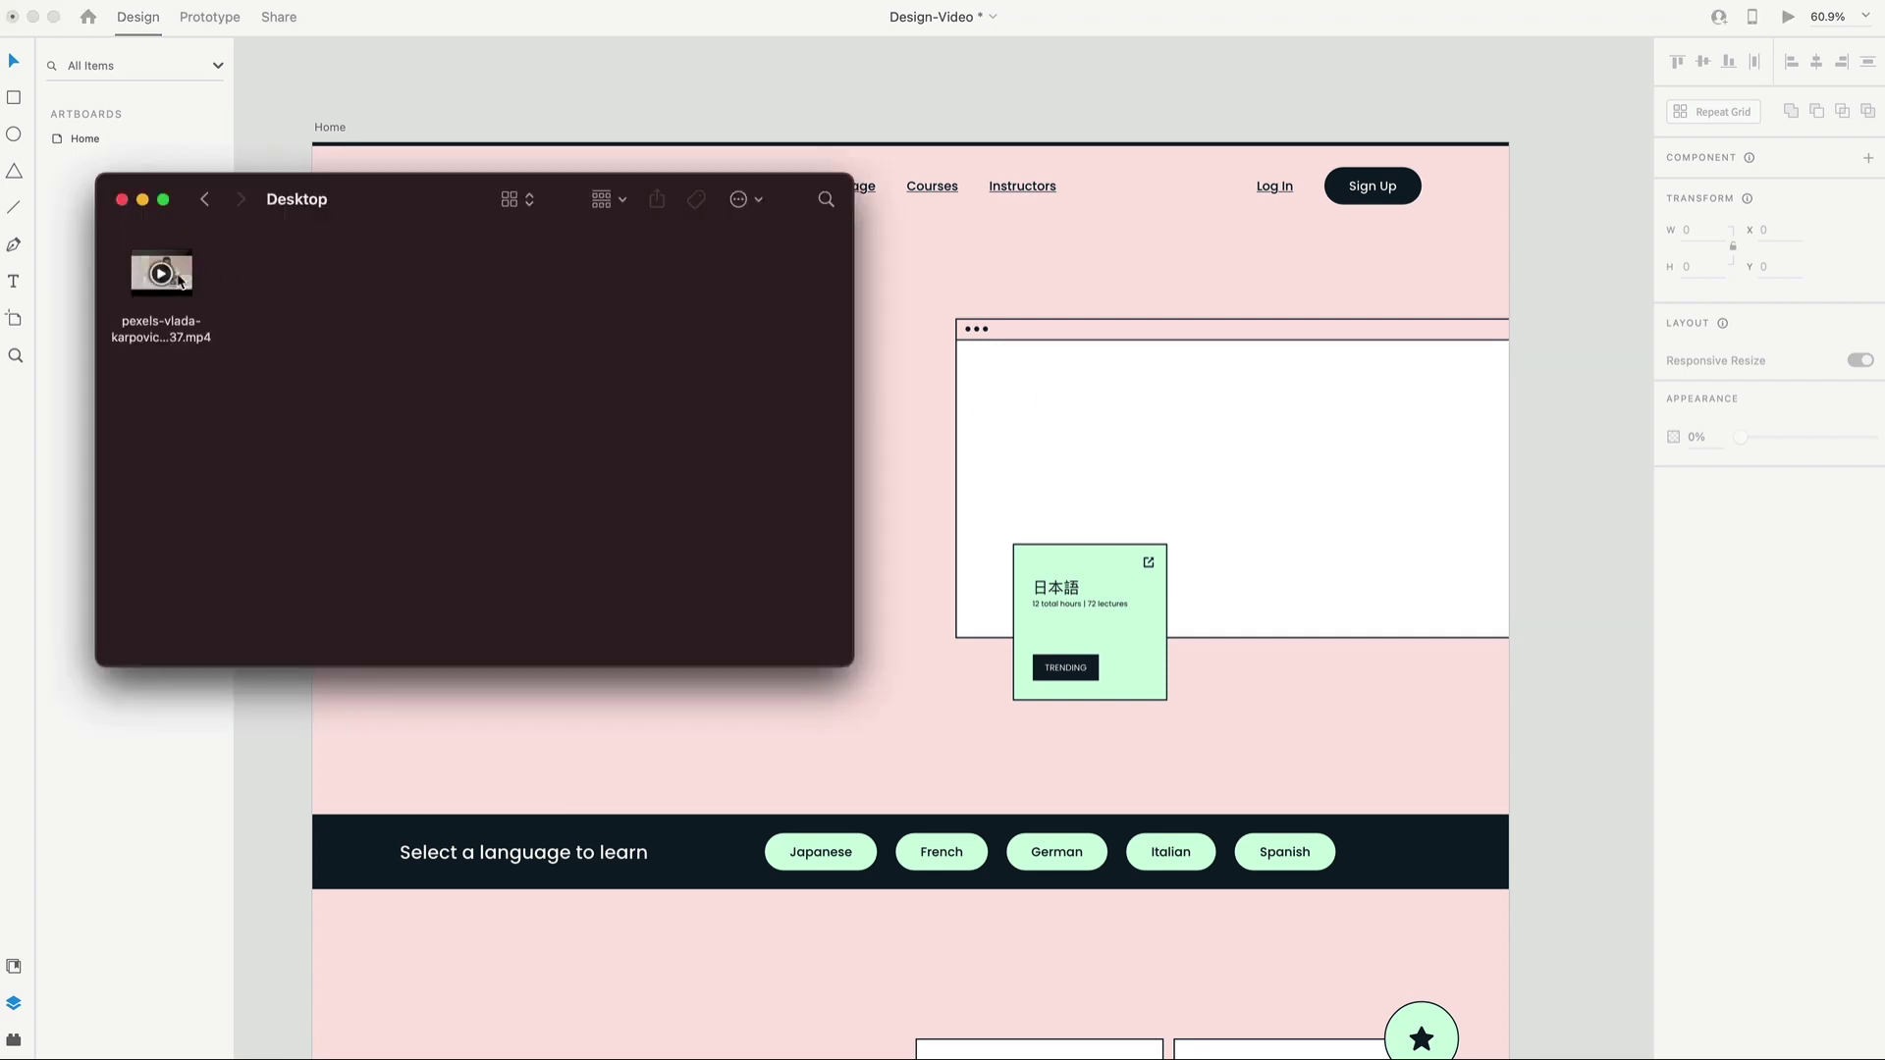
{"action": "left_click_drag", "start_coordinate": [185, 291], "coordinate": [1112, 475]}
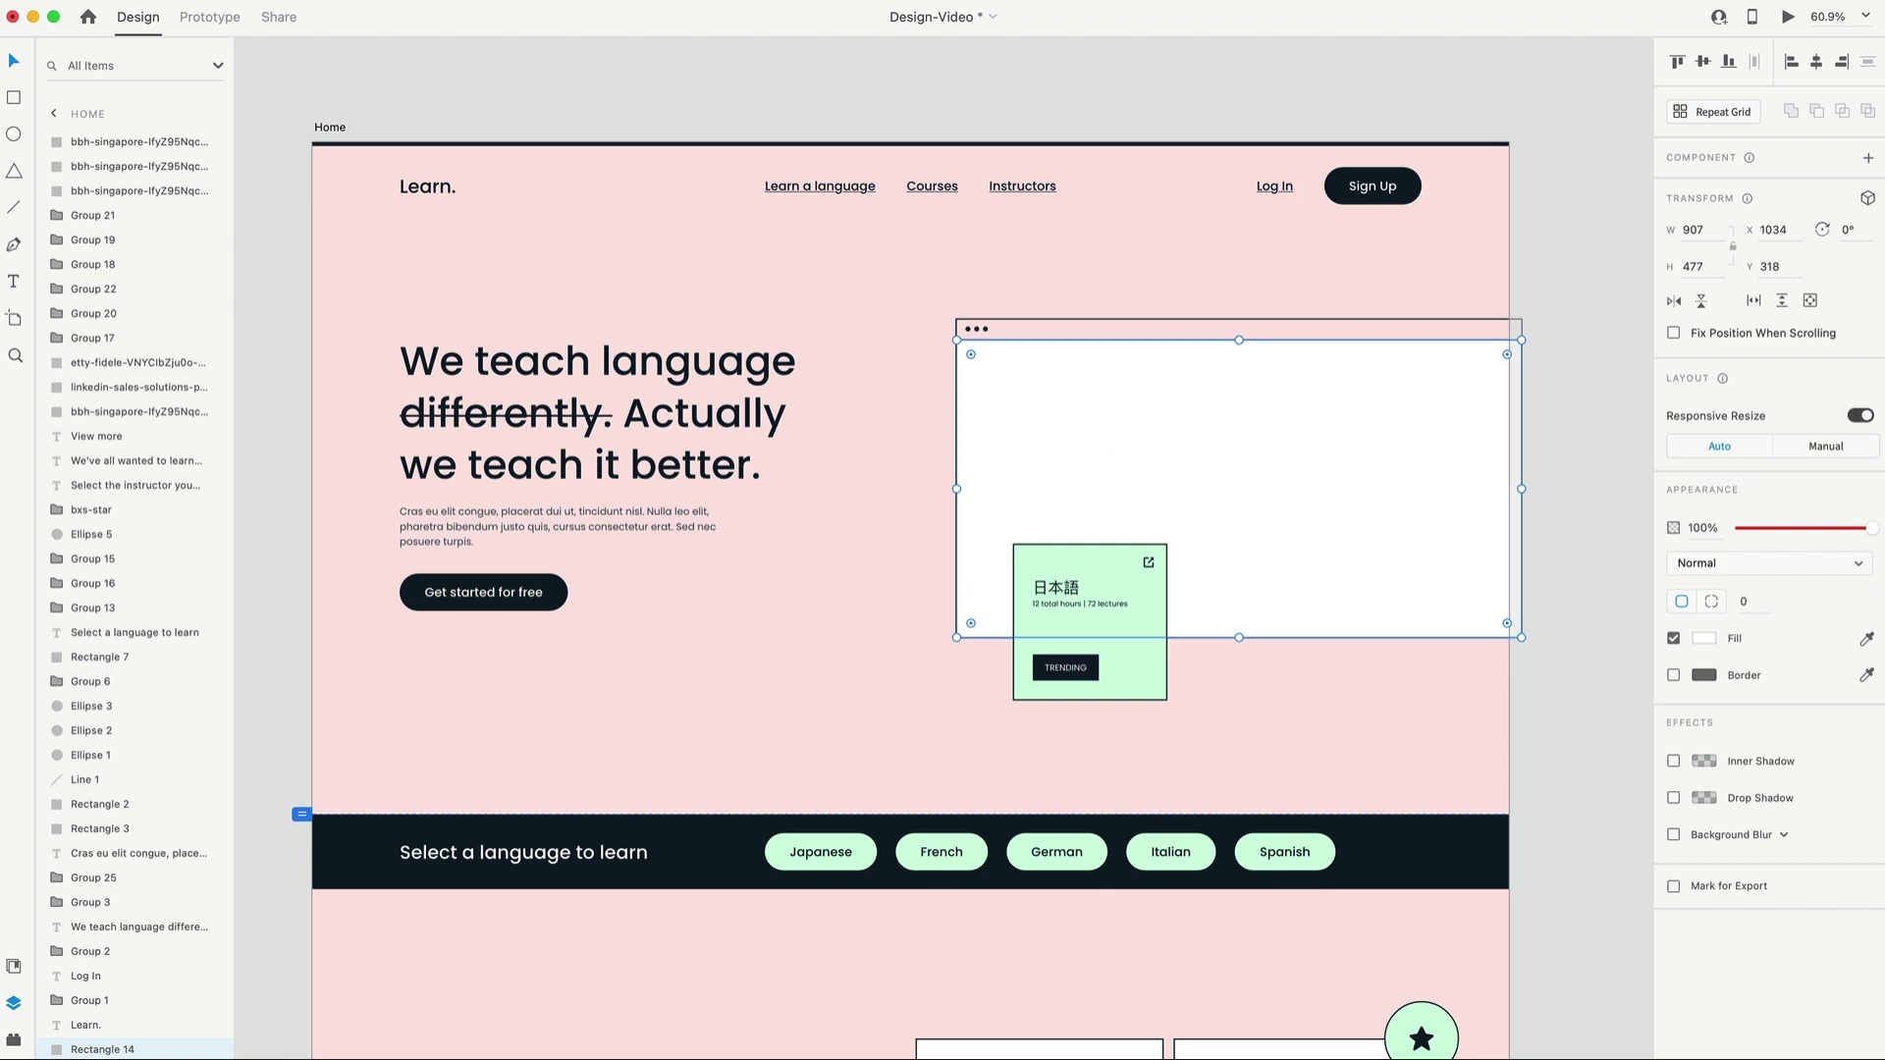
{"action": "key", "text": "super+Tab"}
{"action": "left_click_drag", "start_coordinate": [162, 275], "coordinate": [1116, 457]}
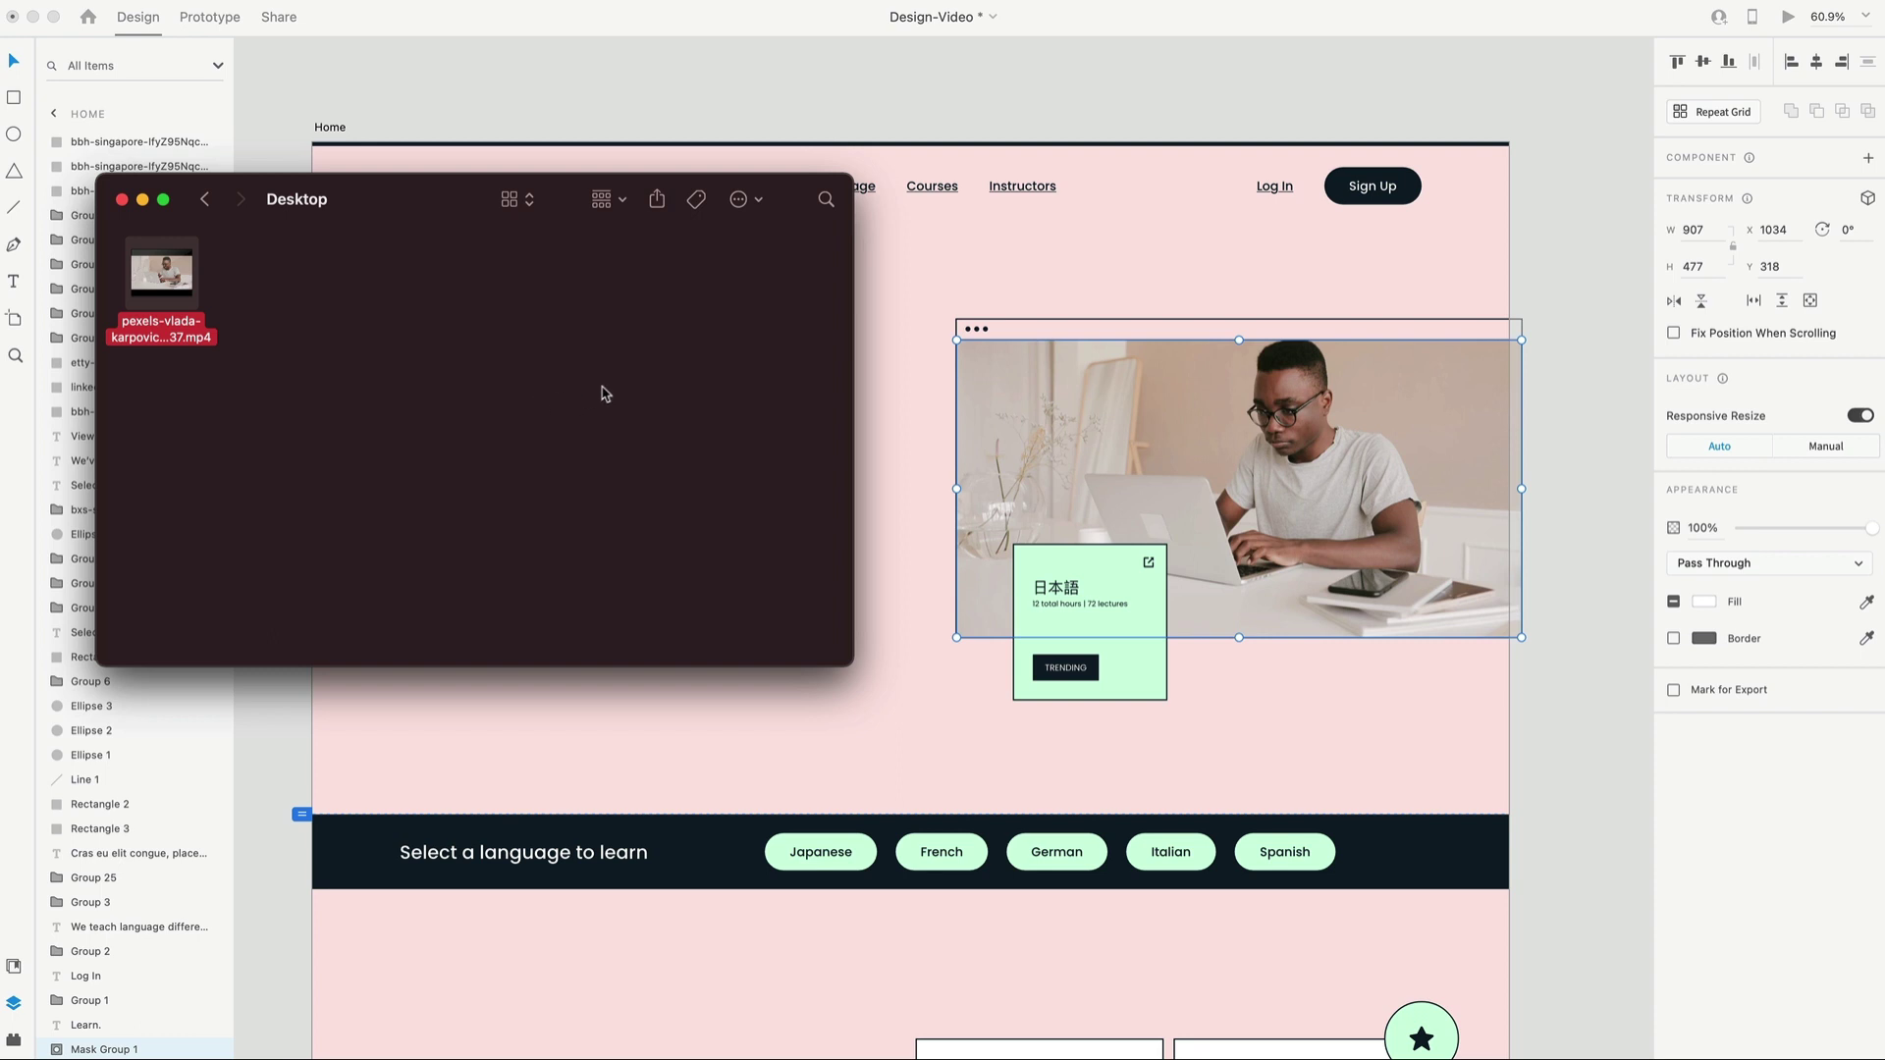
{"action": "left_click", "coordinate": [1560, 391]}
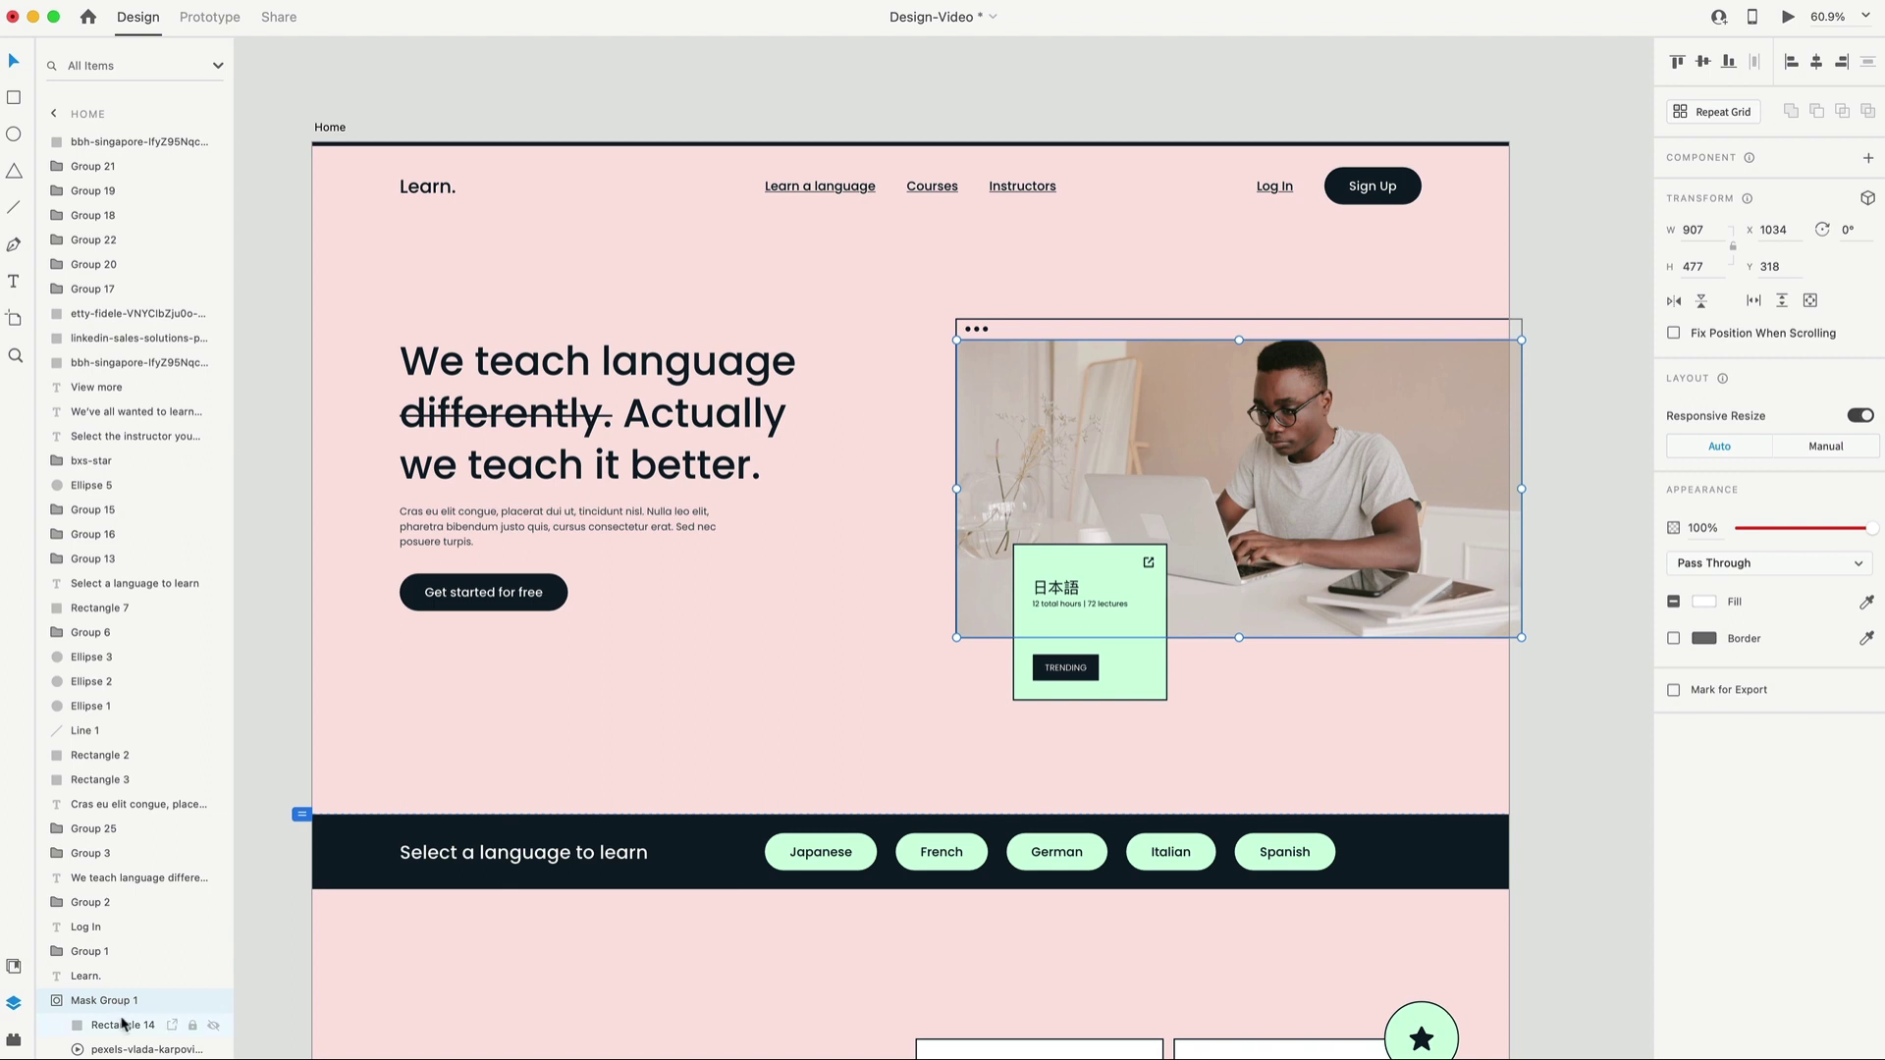
Set the hero video to Play automatically, keep it untrimmed, mute it, and turn on Loop playback.
{"action": "left_click", "coordinate": [118, 1049]}
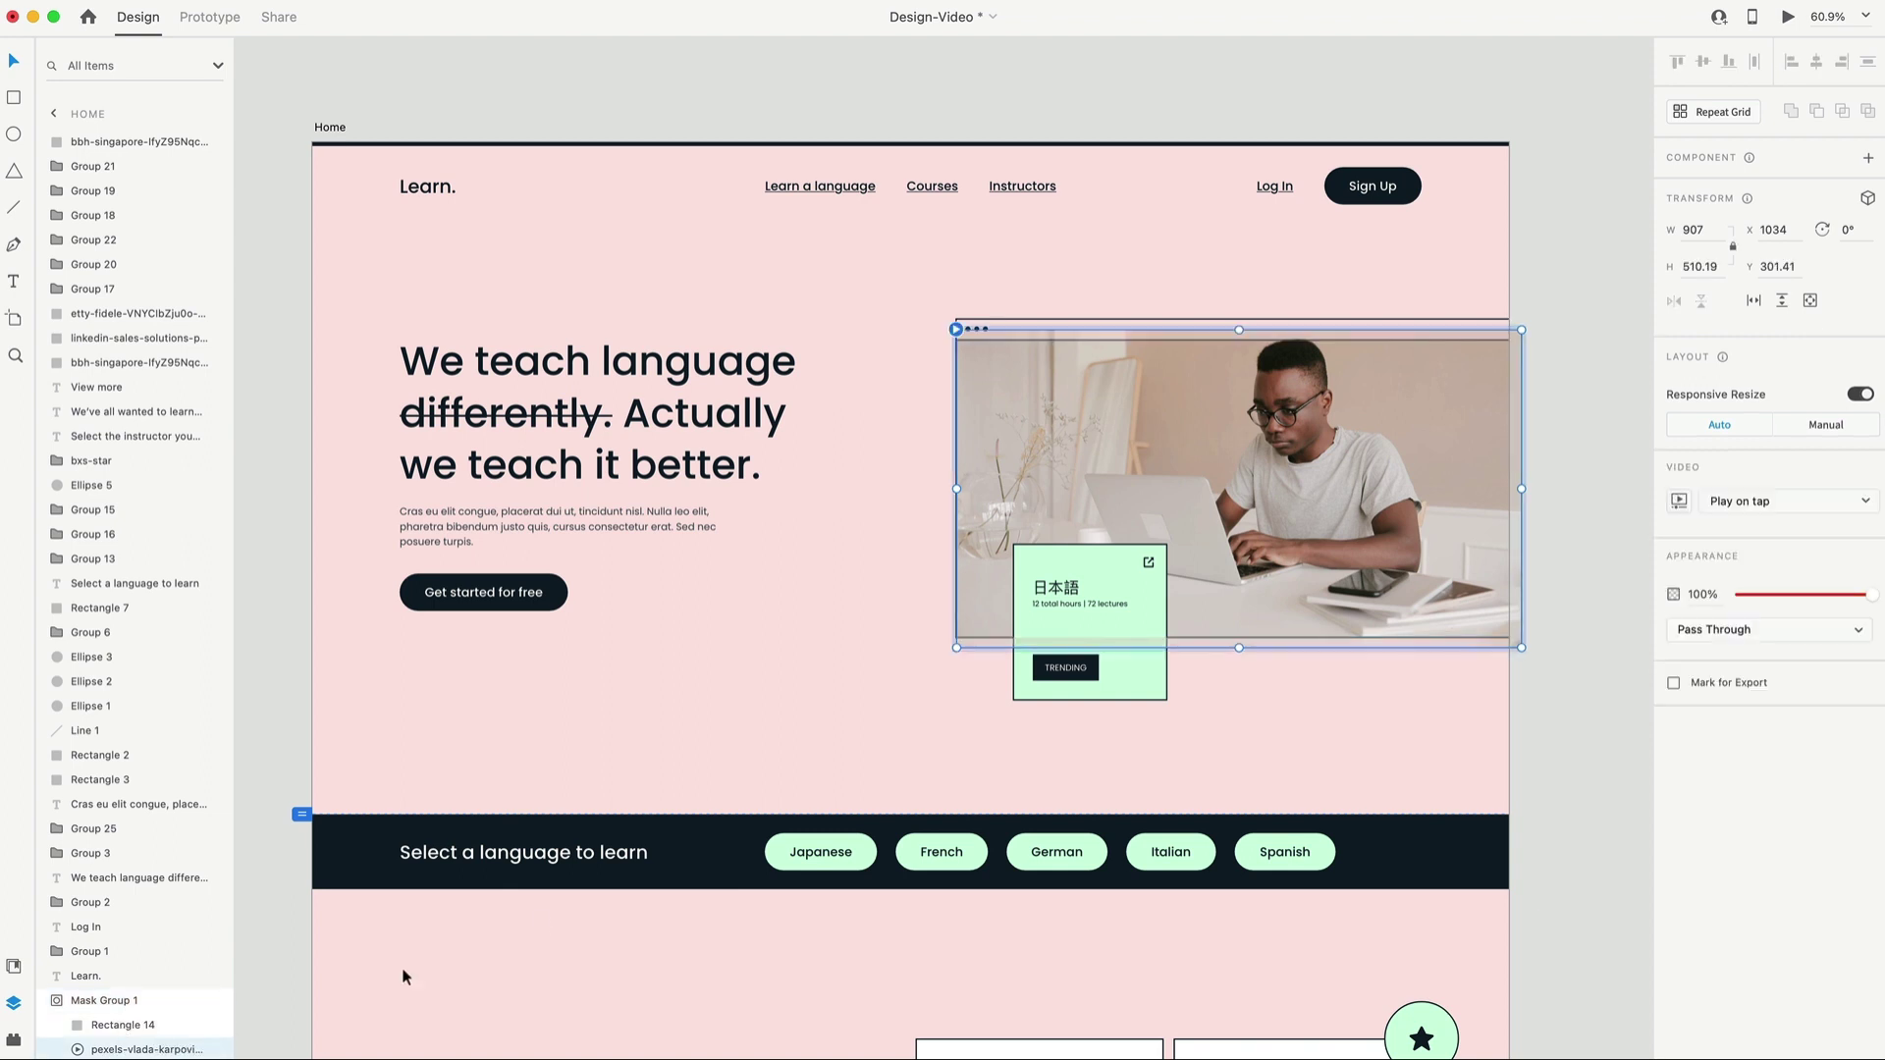
{"action": "left_click", "coordinate": [1798, 508]}
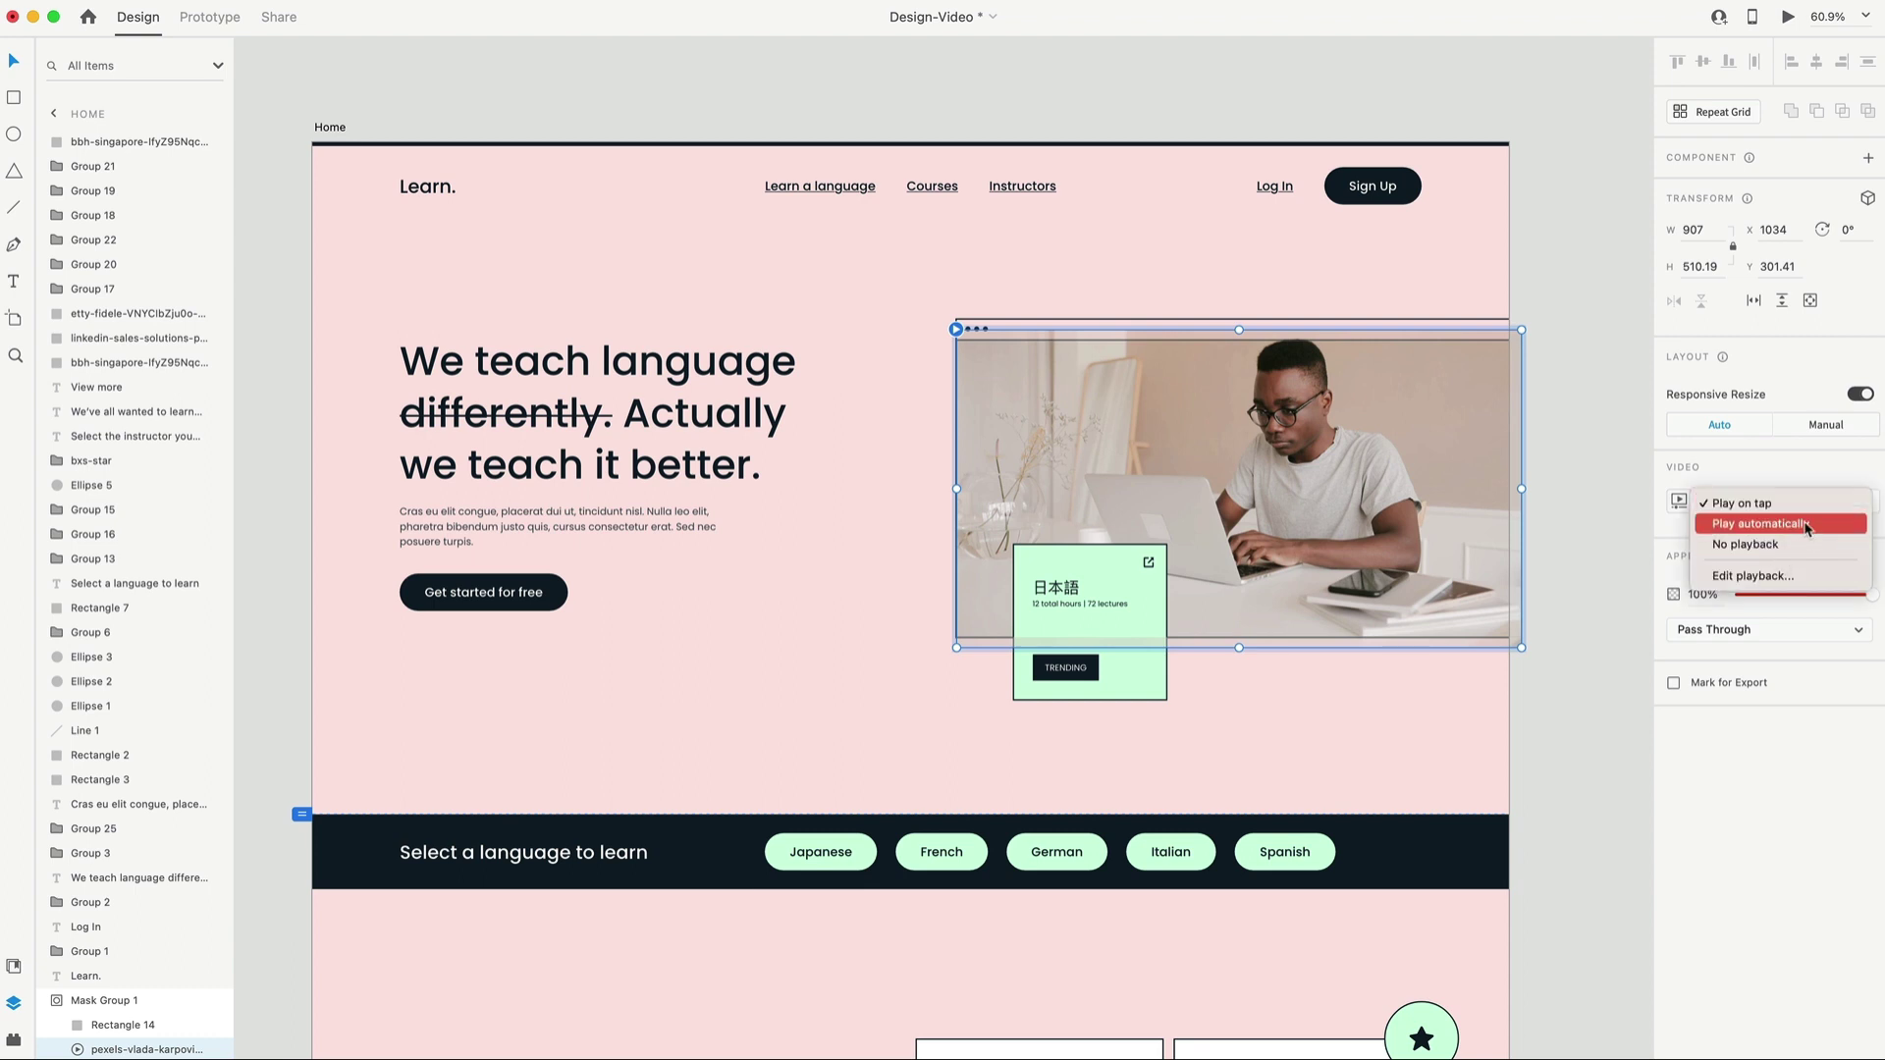
{"action": "left_click", "coordinate": [1751, 523]}
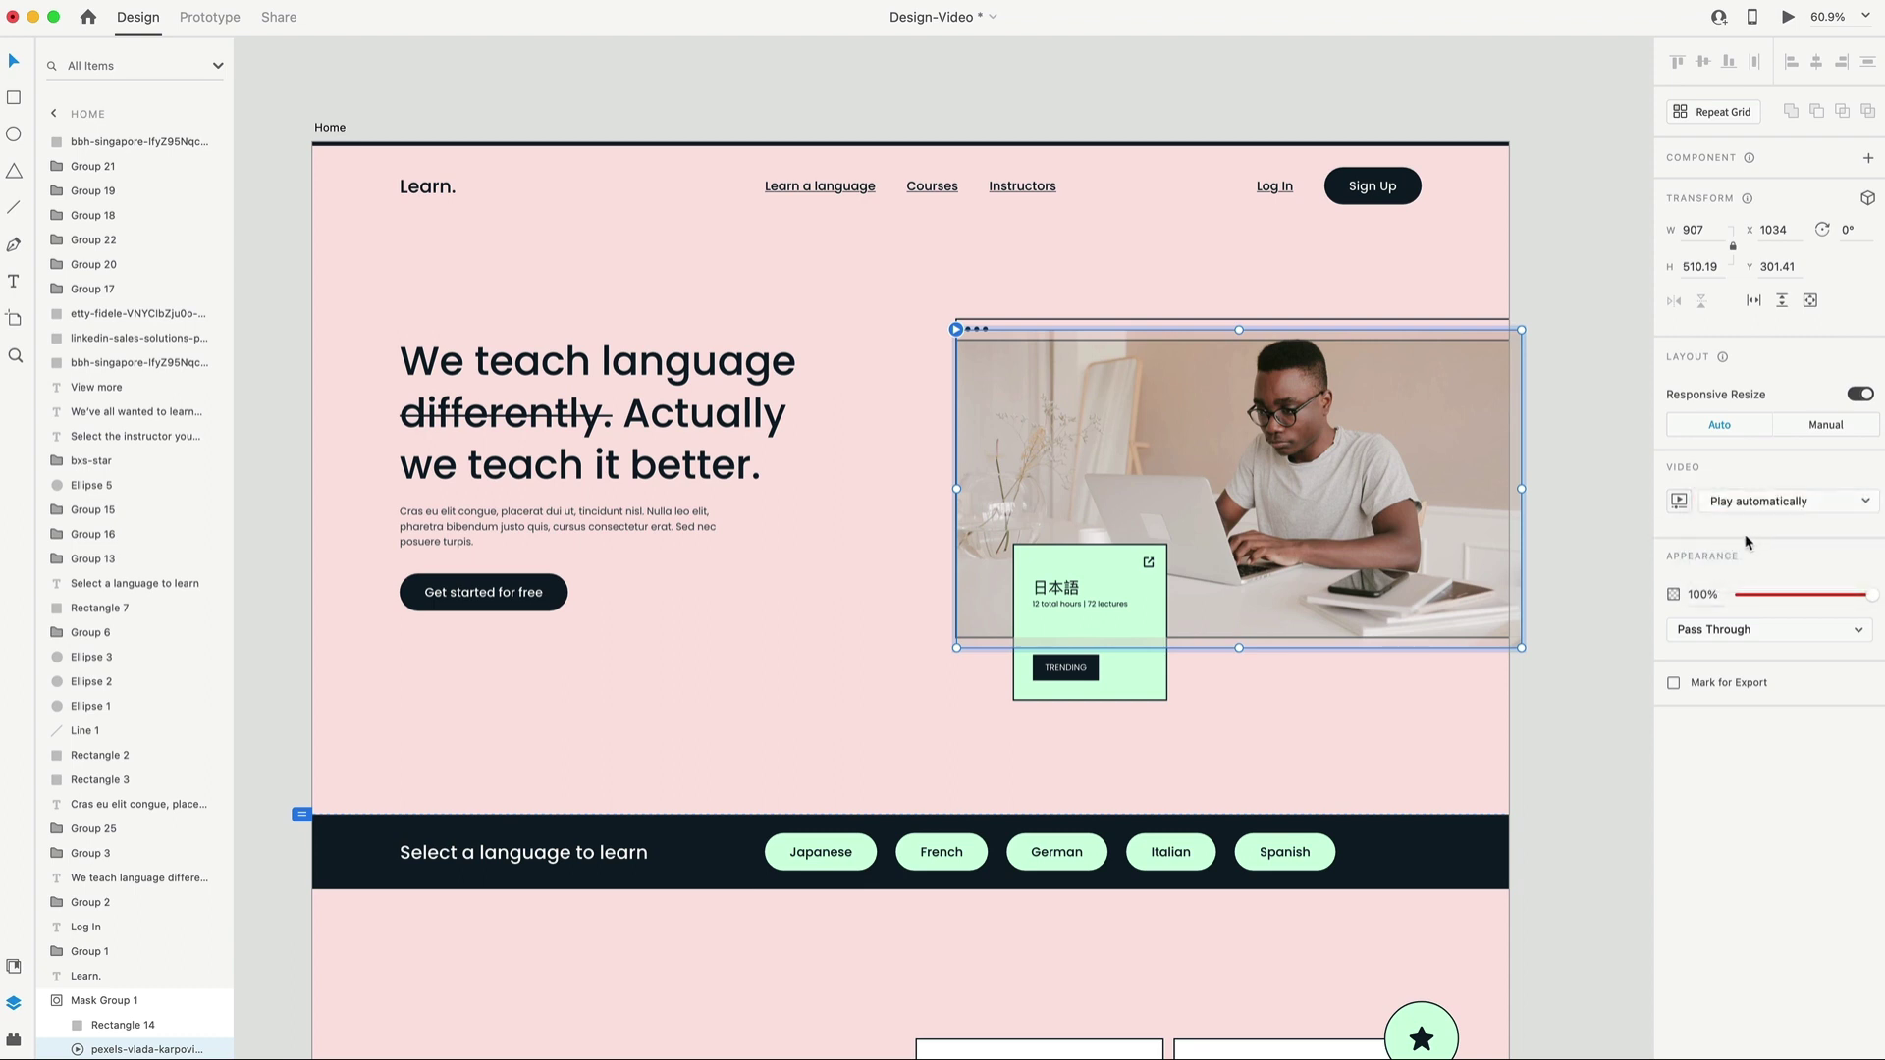
{"action": "left_click", "coordinate": [1679, 502]}
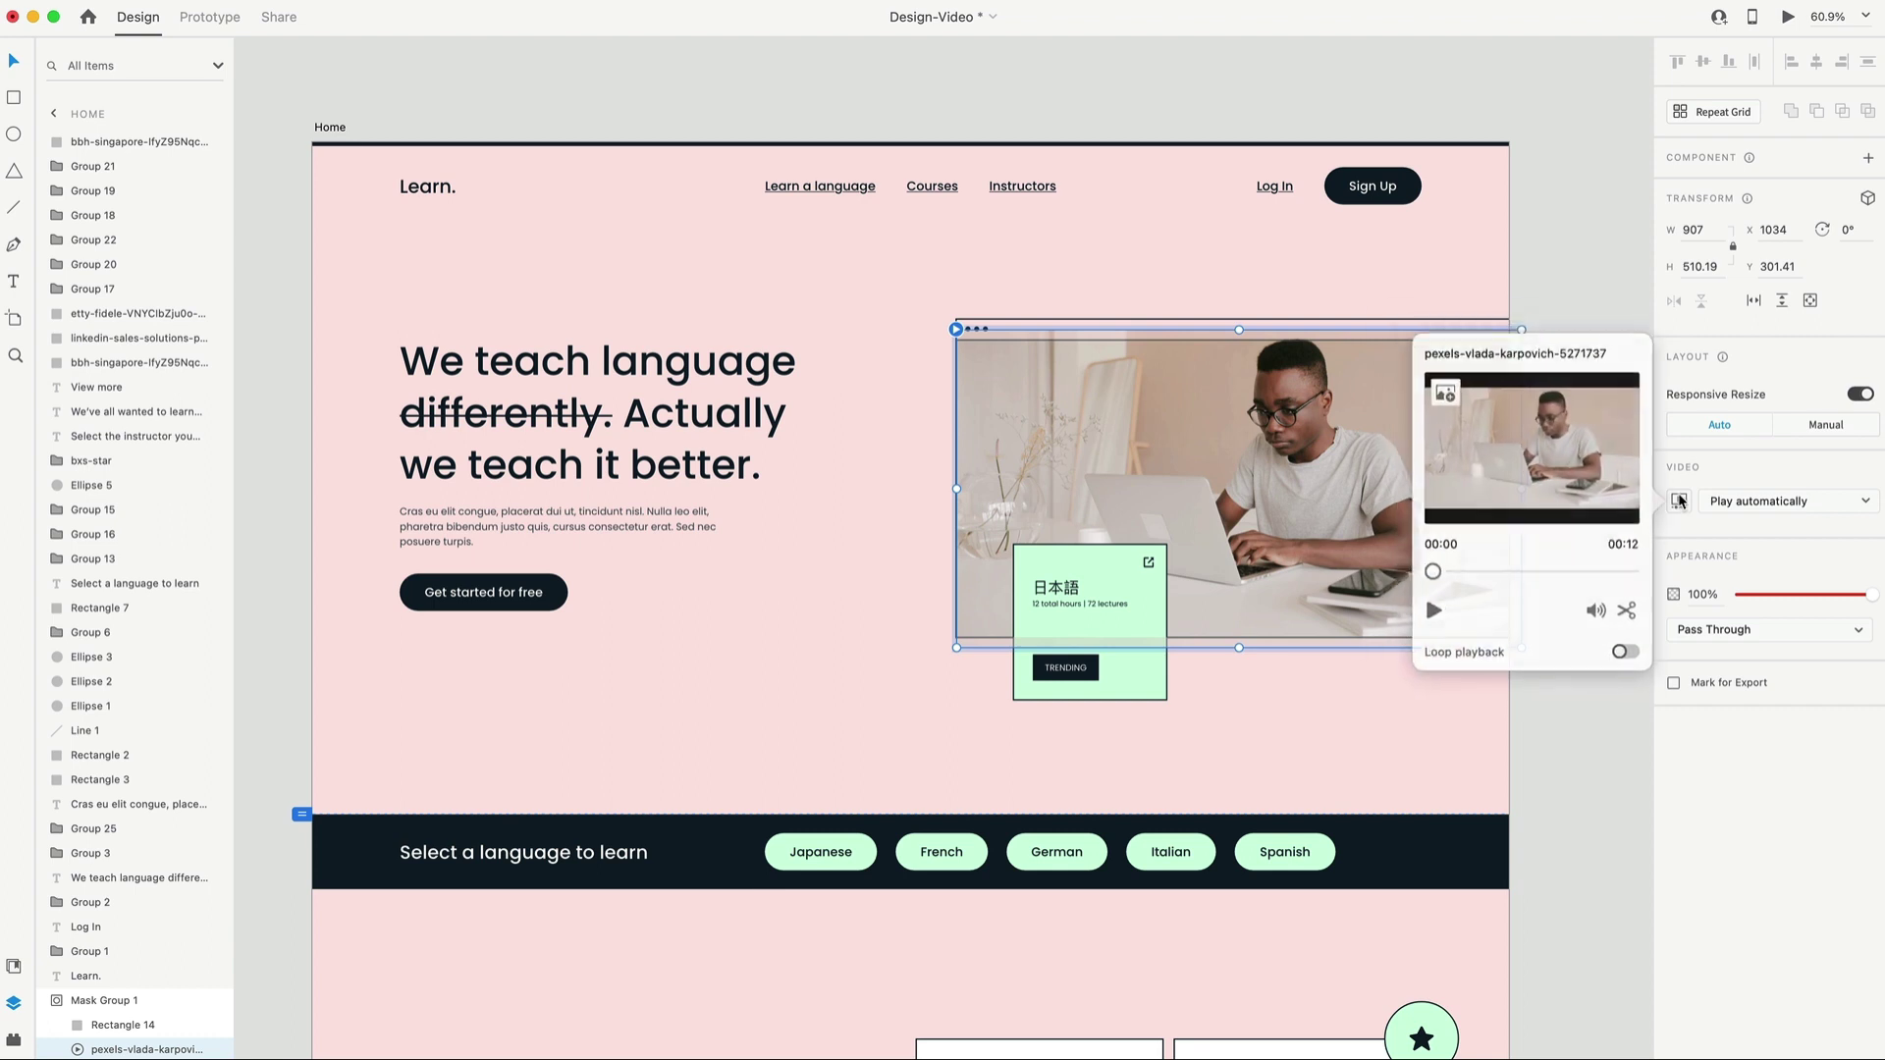
{"action": "left_click", "coordinate": [1628, 607]}
{"action": "mouse_move", "coordinate": [1440, 568]}
{"action": "left_mouse_down"}
{"action": "mouse_move", "coordinate": [1513, 571]}
{"action": "mouse_move", "coordinate": [1458, 571]}
{"action": "left_mouse_up"}
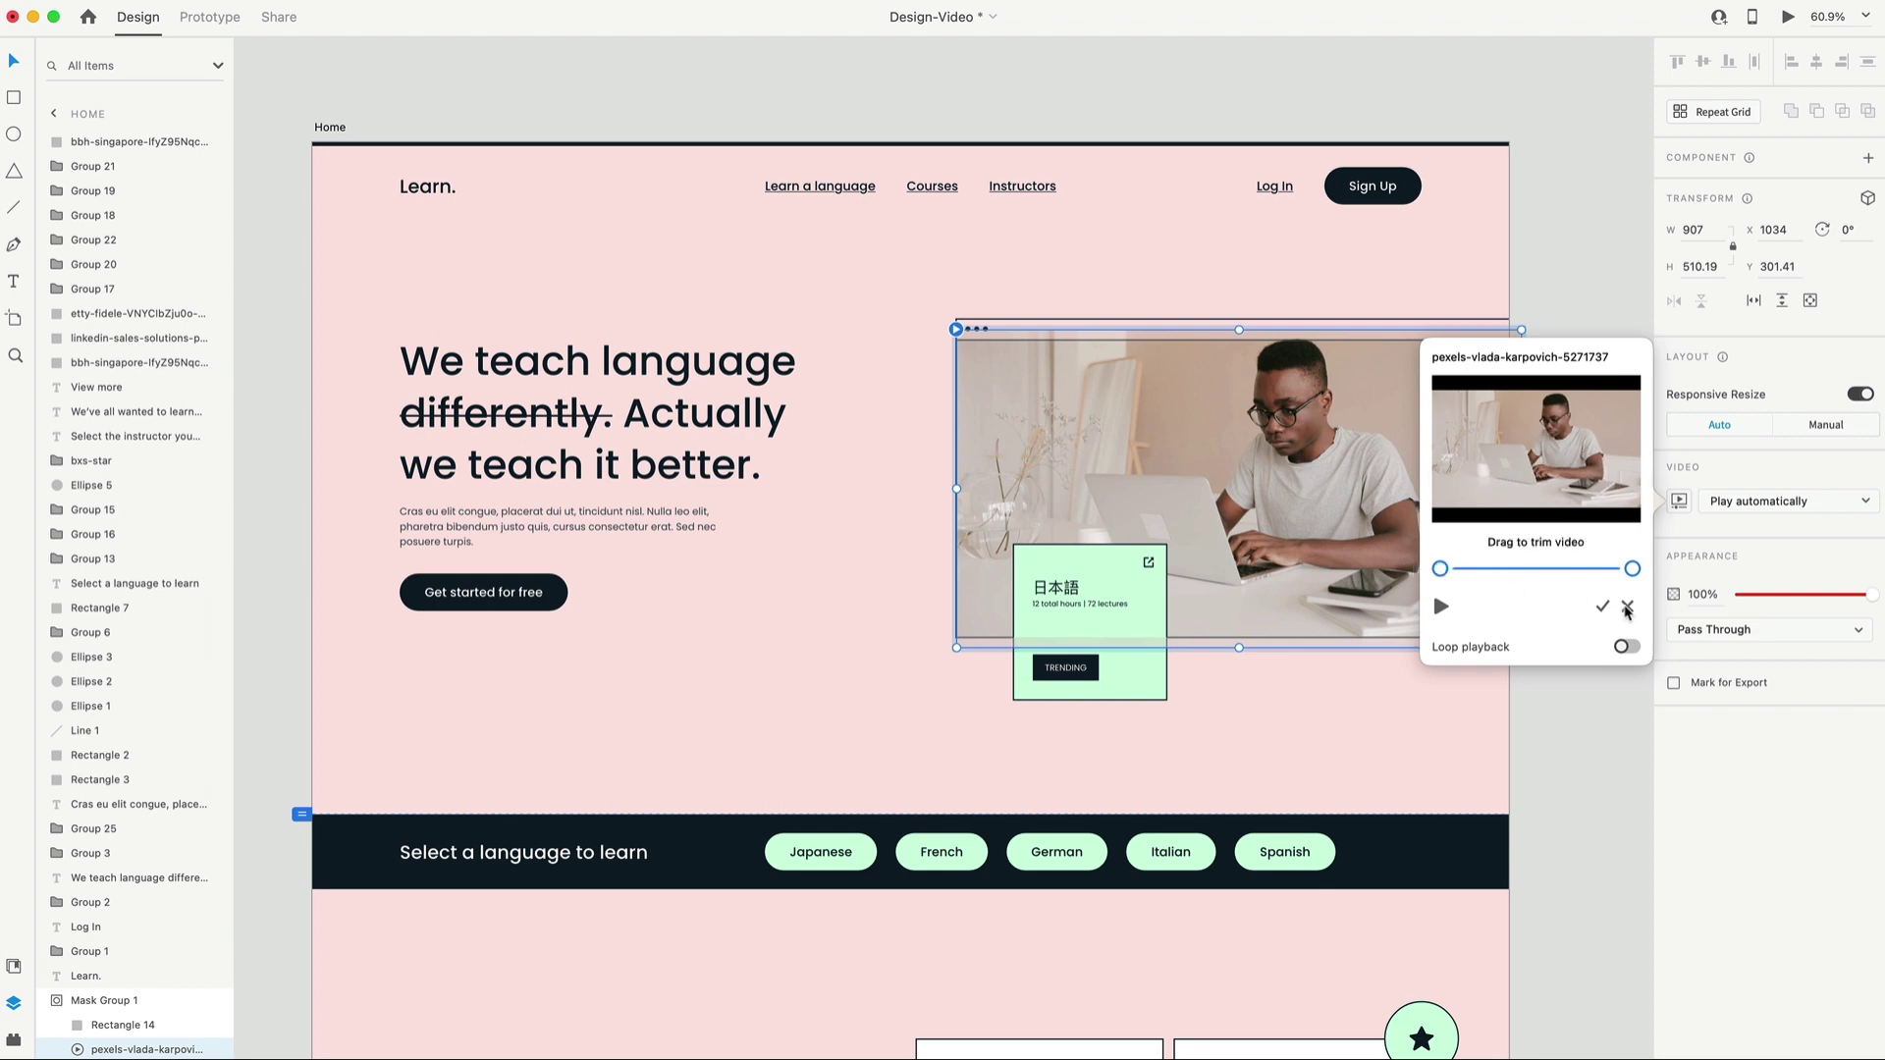
{"action": "left_click", "coordinate": [1626, 607]}
{"action": "left_click", "coordinate": [1597, 607]}
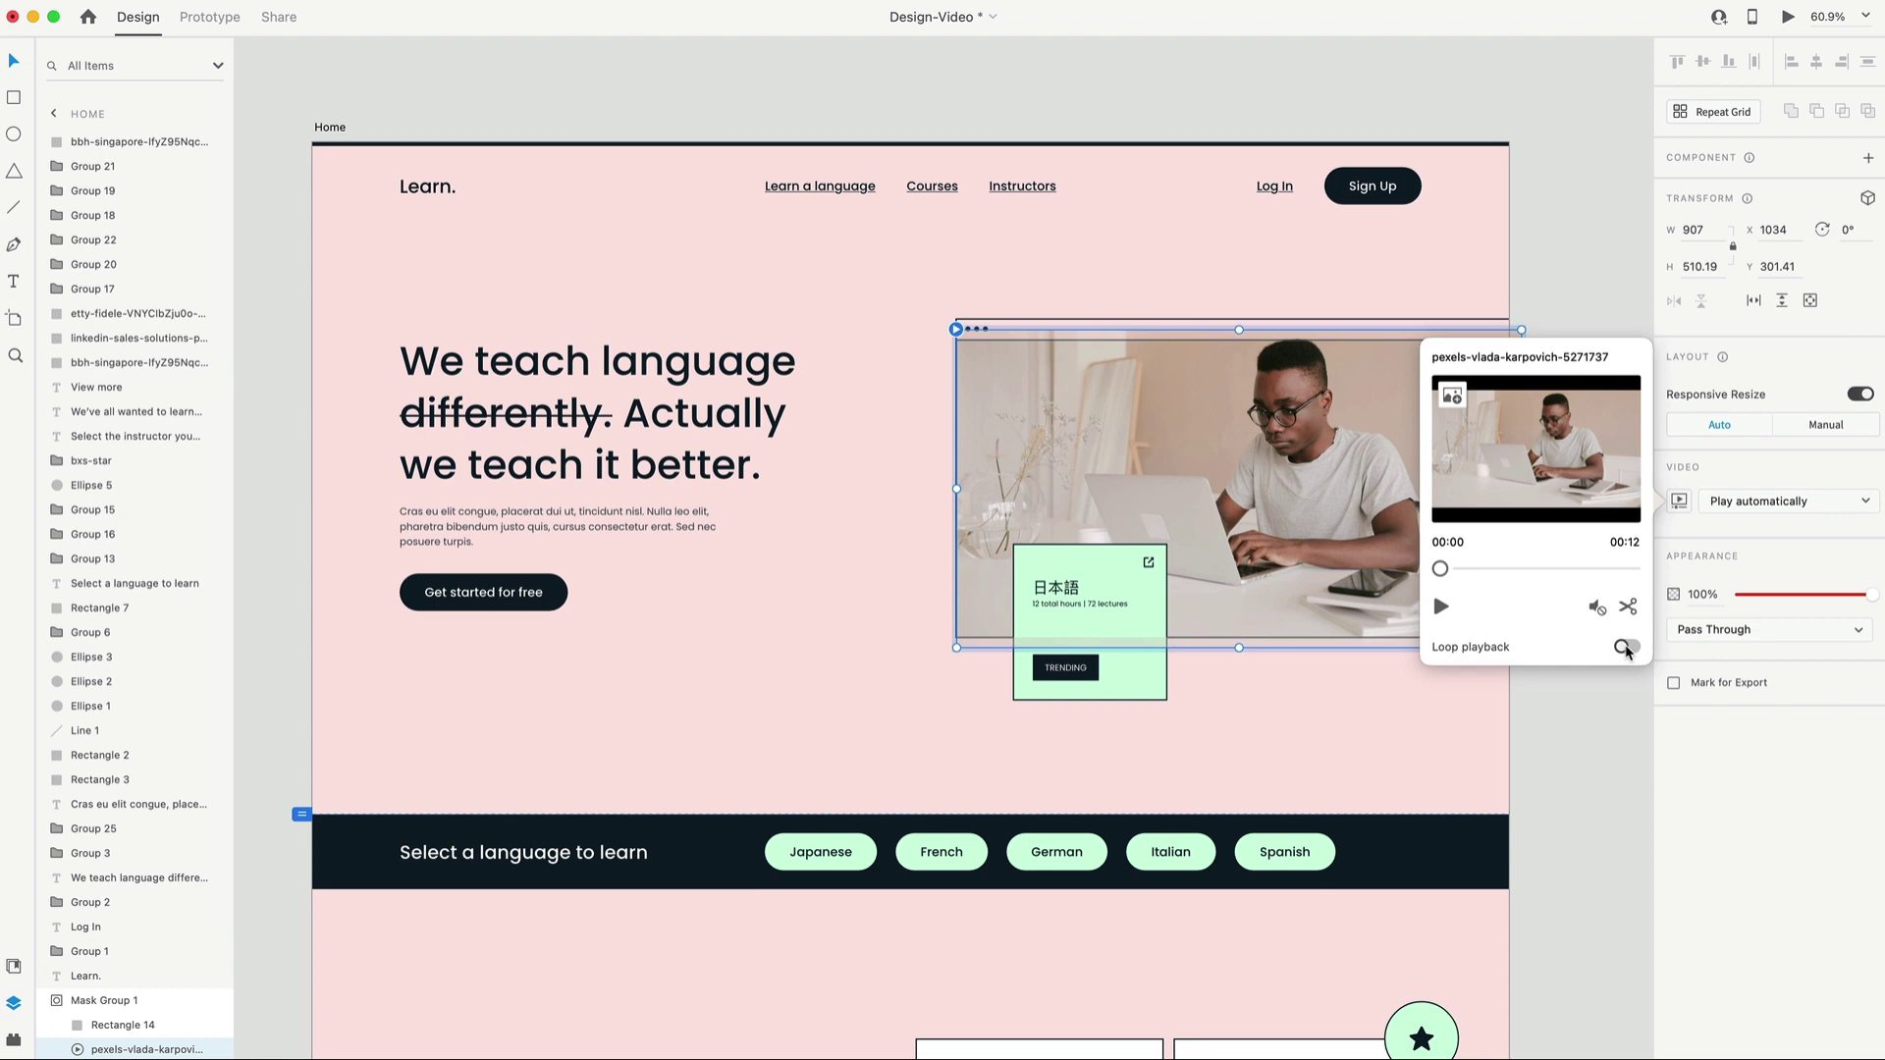
{"action": "left_click", "coordinate": [1626, 647]}
Preview the Home page on desktop, scroll past the playing hero video, then close the preview.
{"action": "key", "text": "Escape"}
{"action": "key", "text": "Escape"}
{"action": "left_click", "coordinate": [1790, 19]}
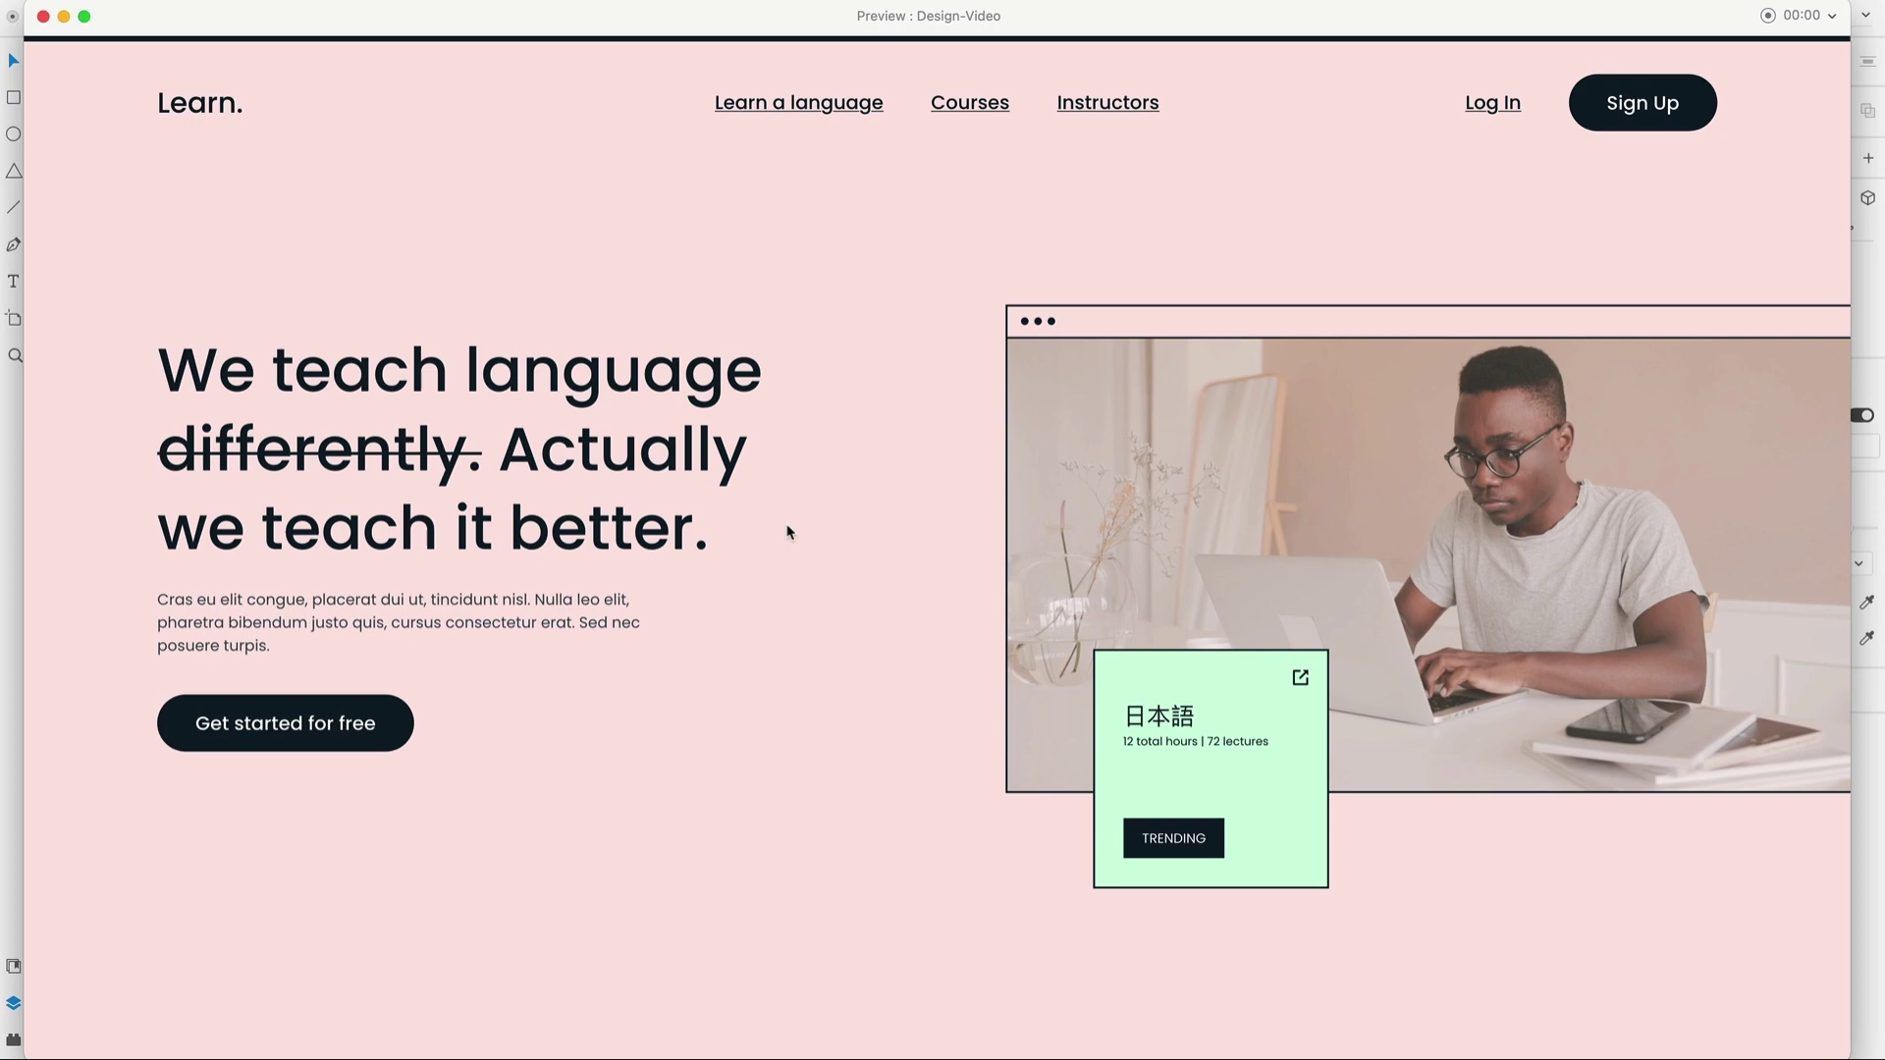
{"action": "scroll", "coordinate": [885, 557], "scroll_direction": "down", "scroll_amount": 1}
{"action": "scroll", "coordinate": [776, 538], "scroll_direction": "down", "scroll_amount": 10}
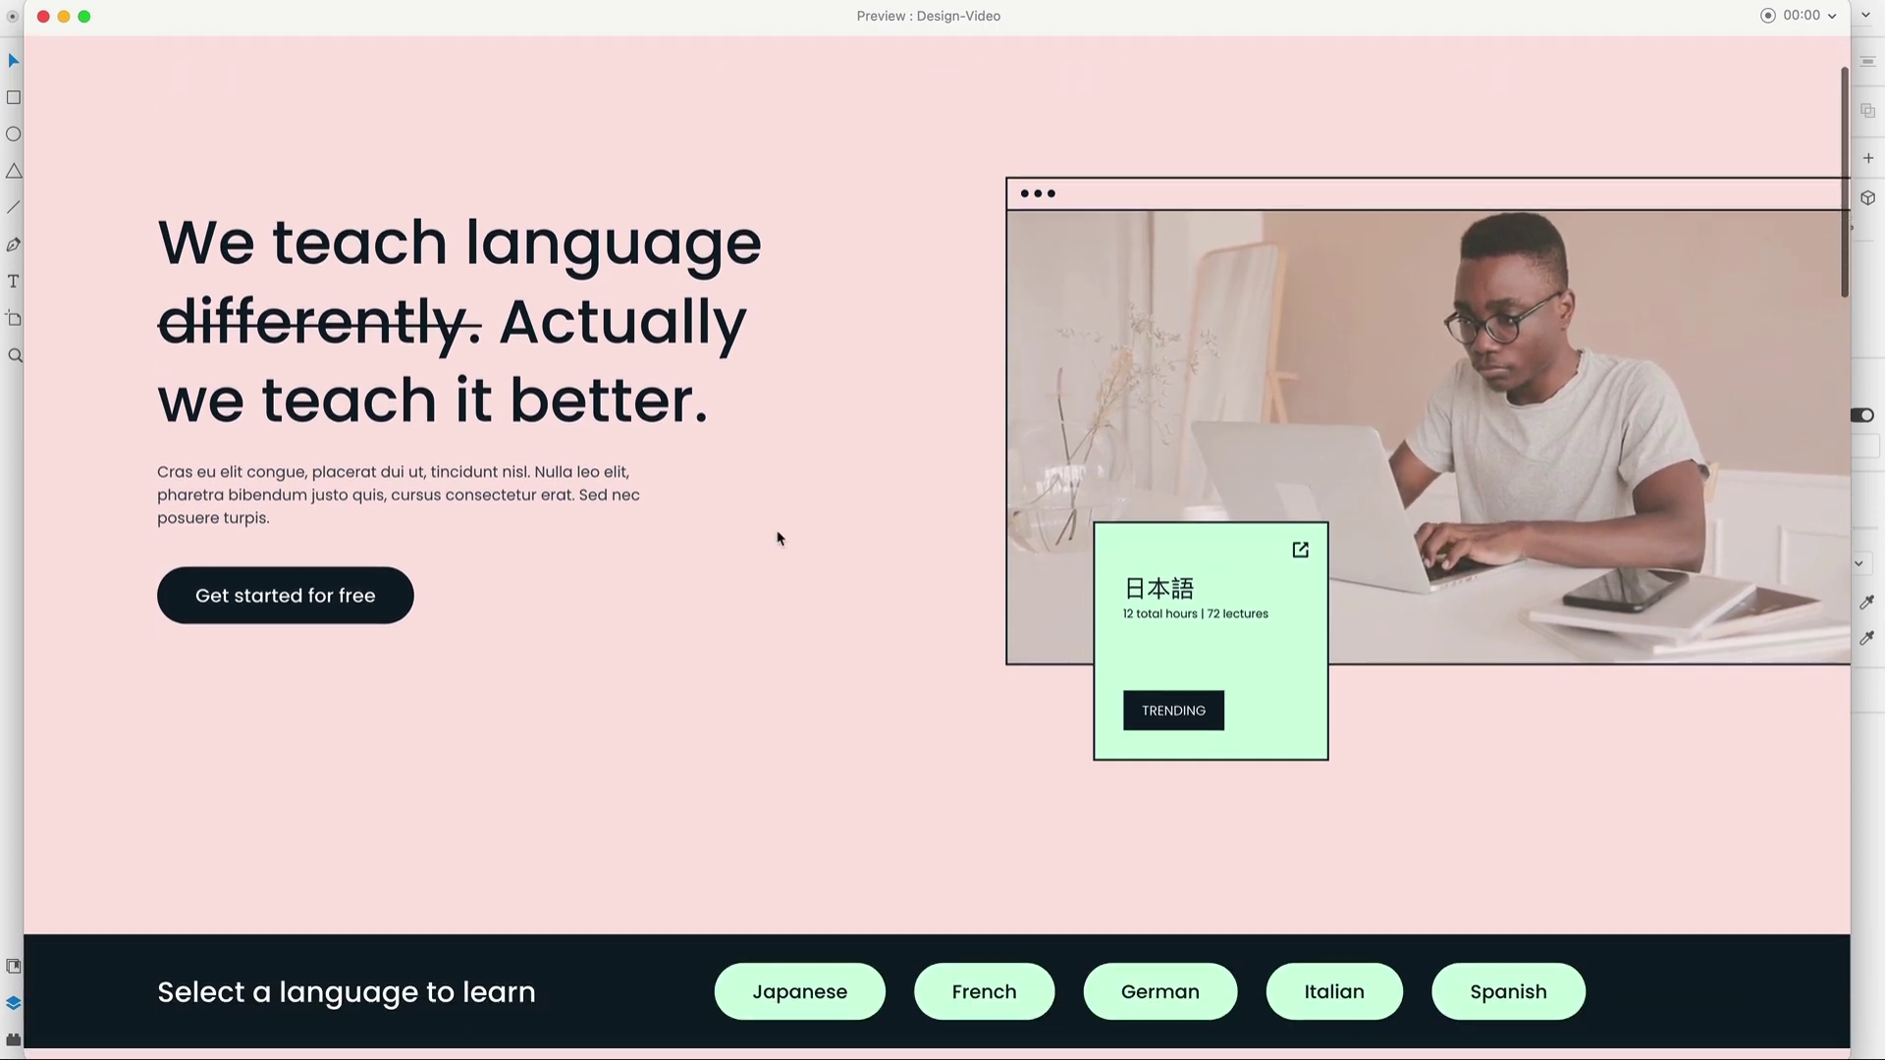
{"action": "scroll", "coordinate": [778, 541], "scroll_direction": "up", "scroll_amount": 10}
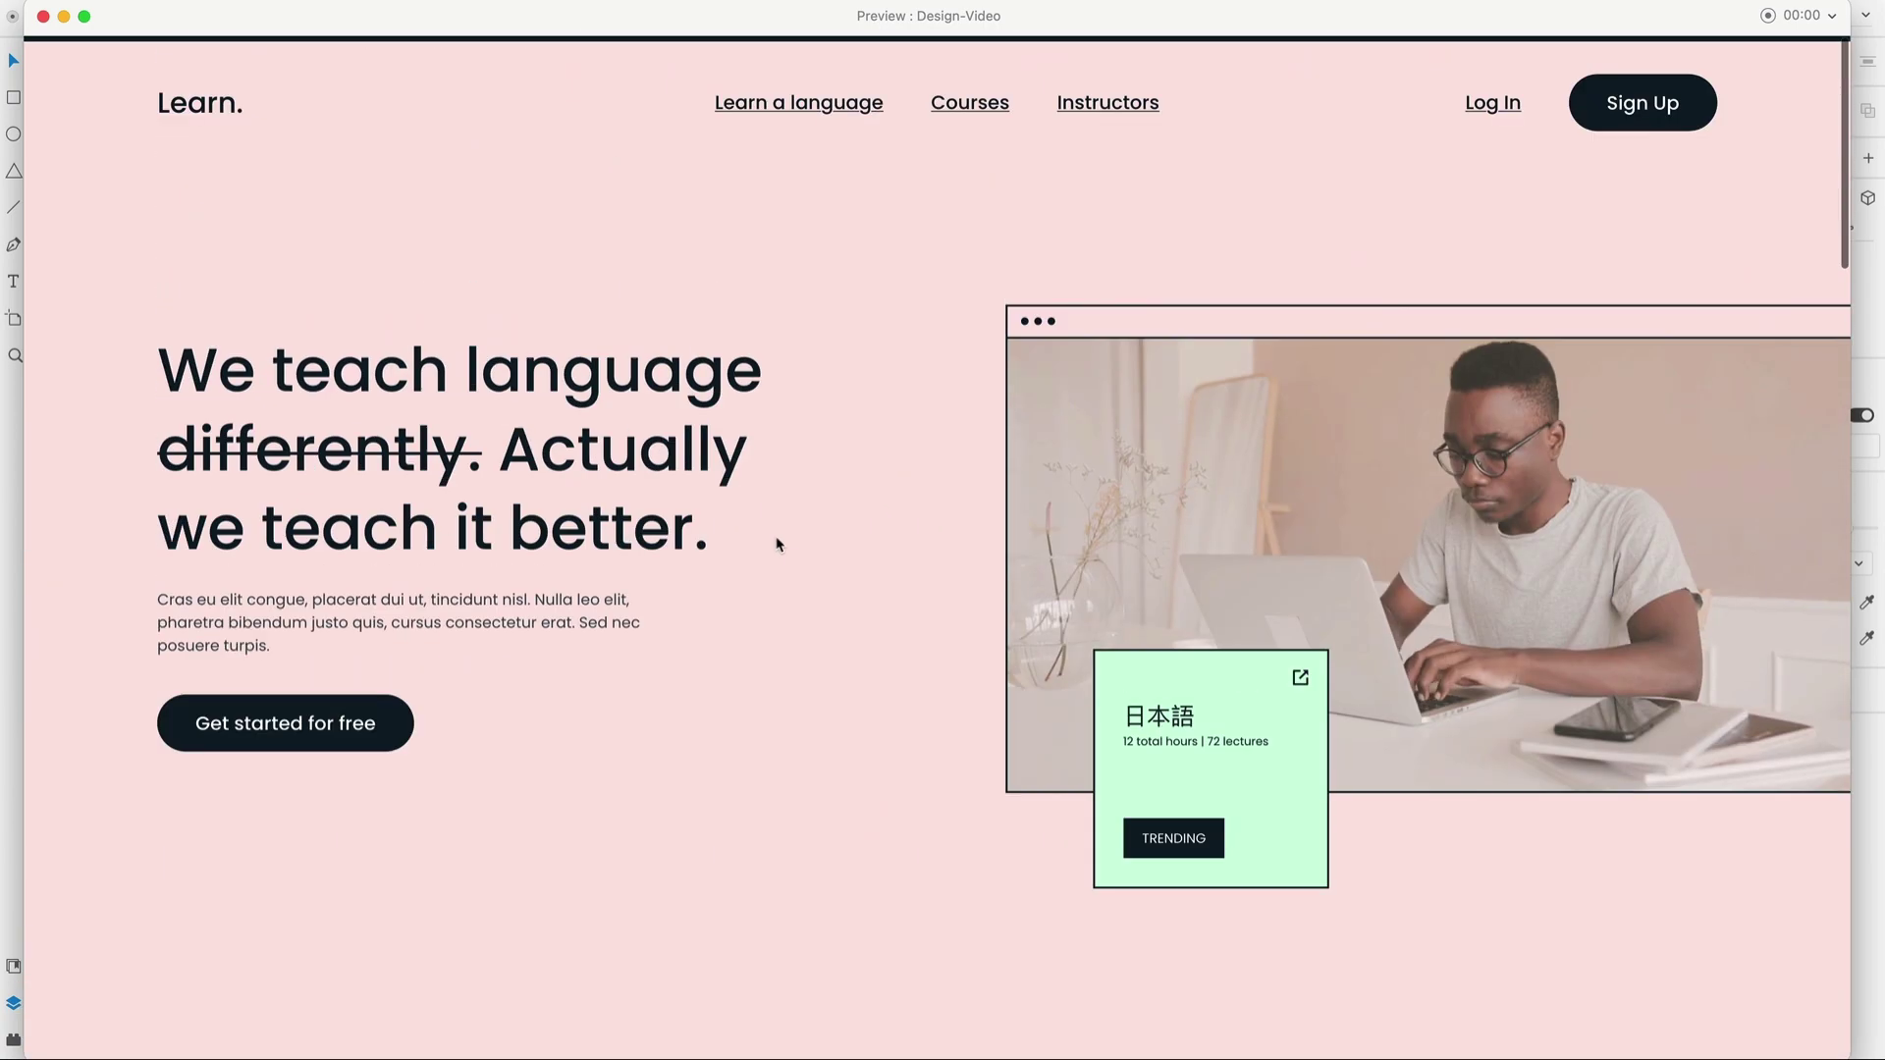
{"action": "left_click", "coordinate": [42, 16]}
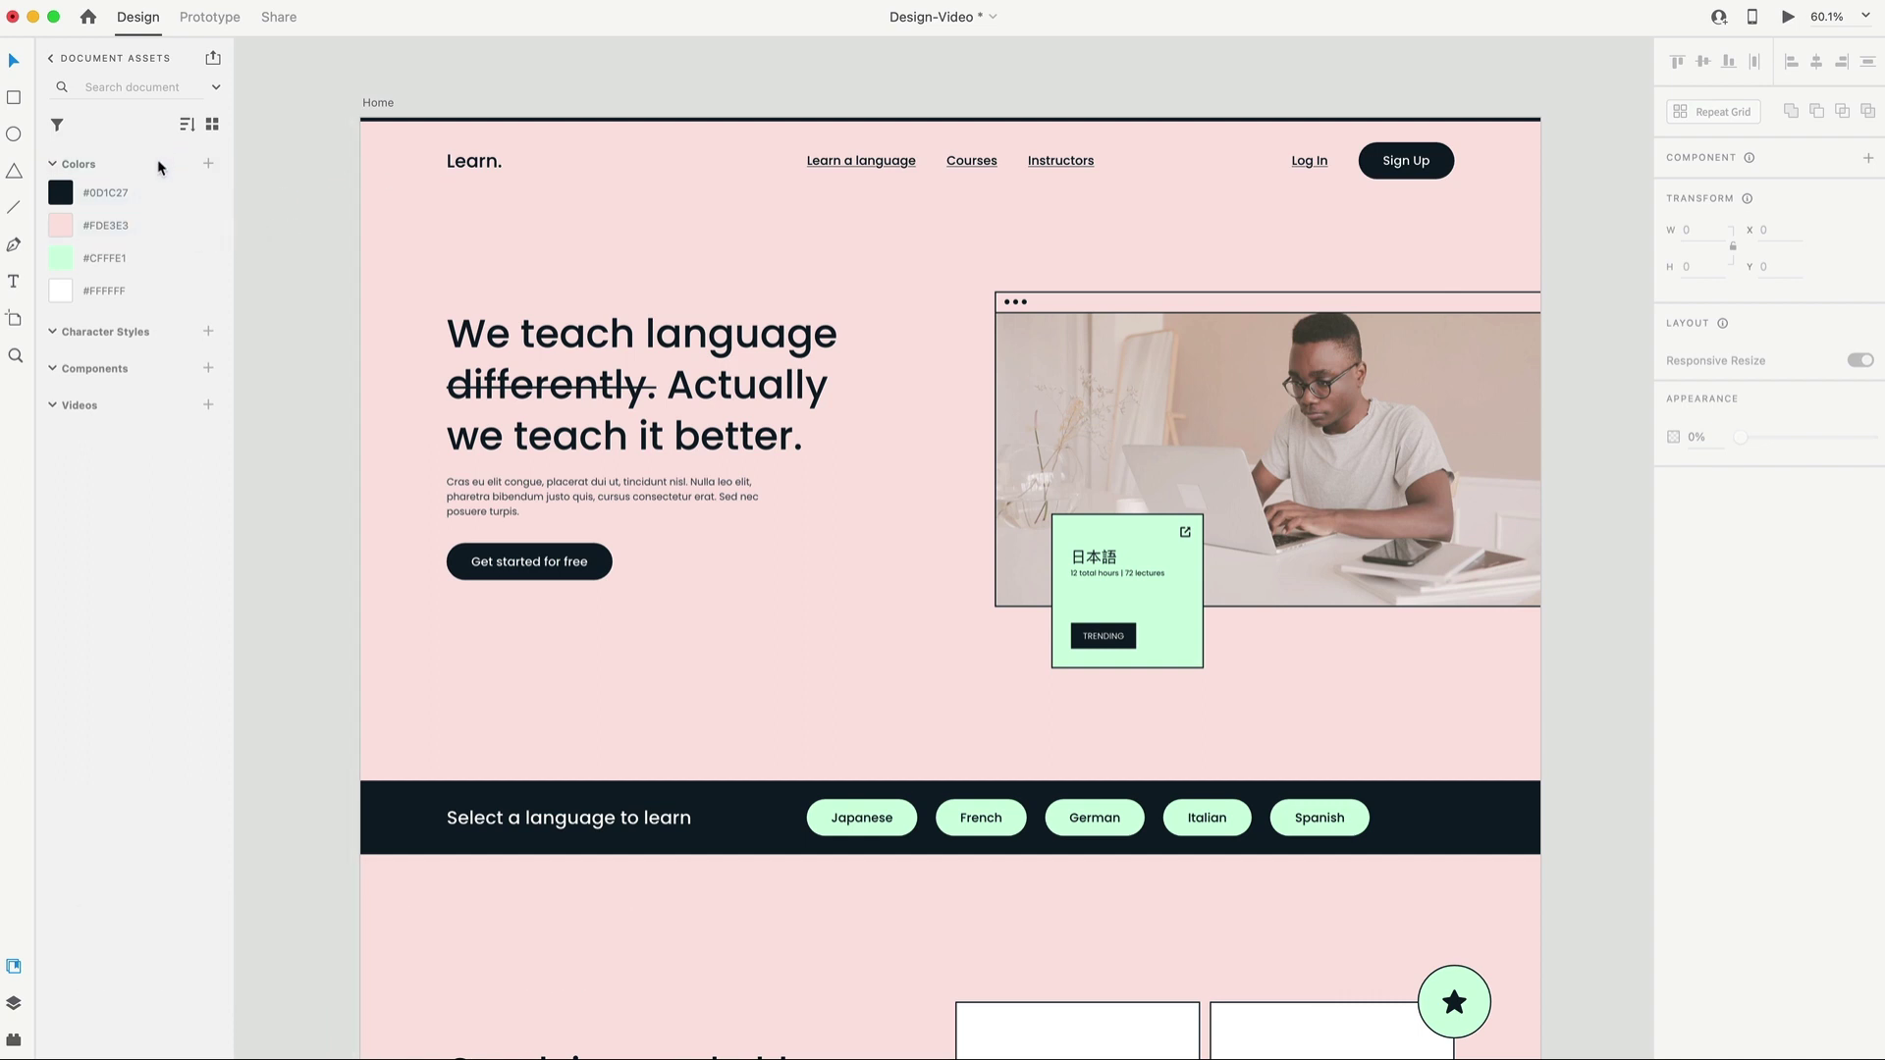
Group the #FDE3E3 and #CFFFE1 swatches as 'Random Colors', collapse it, and reselect the Home artboard.
{"action": "left_click", "coordinate": [154, 227]}
{"action": "left_click", "coordinate": [147, 258], "text": "shift"}
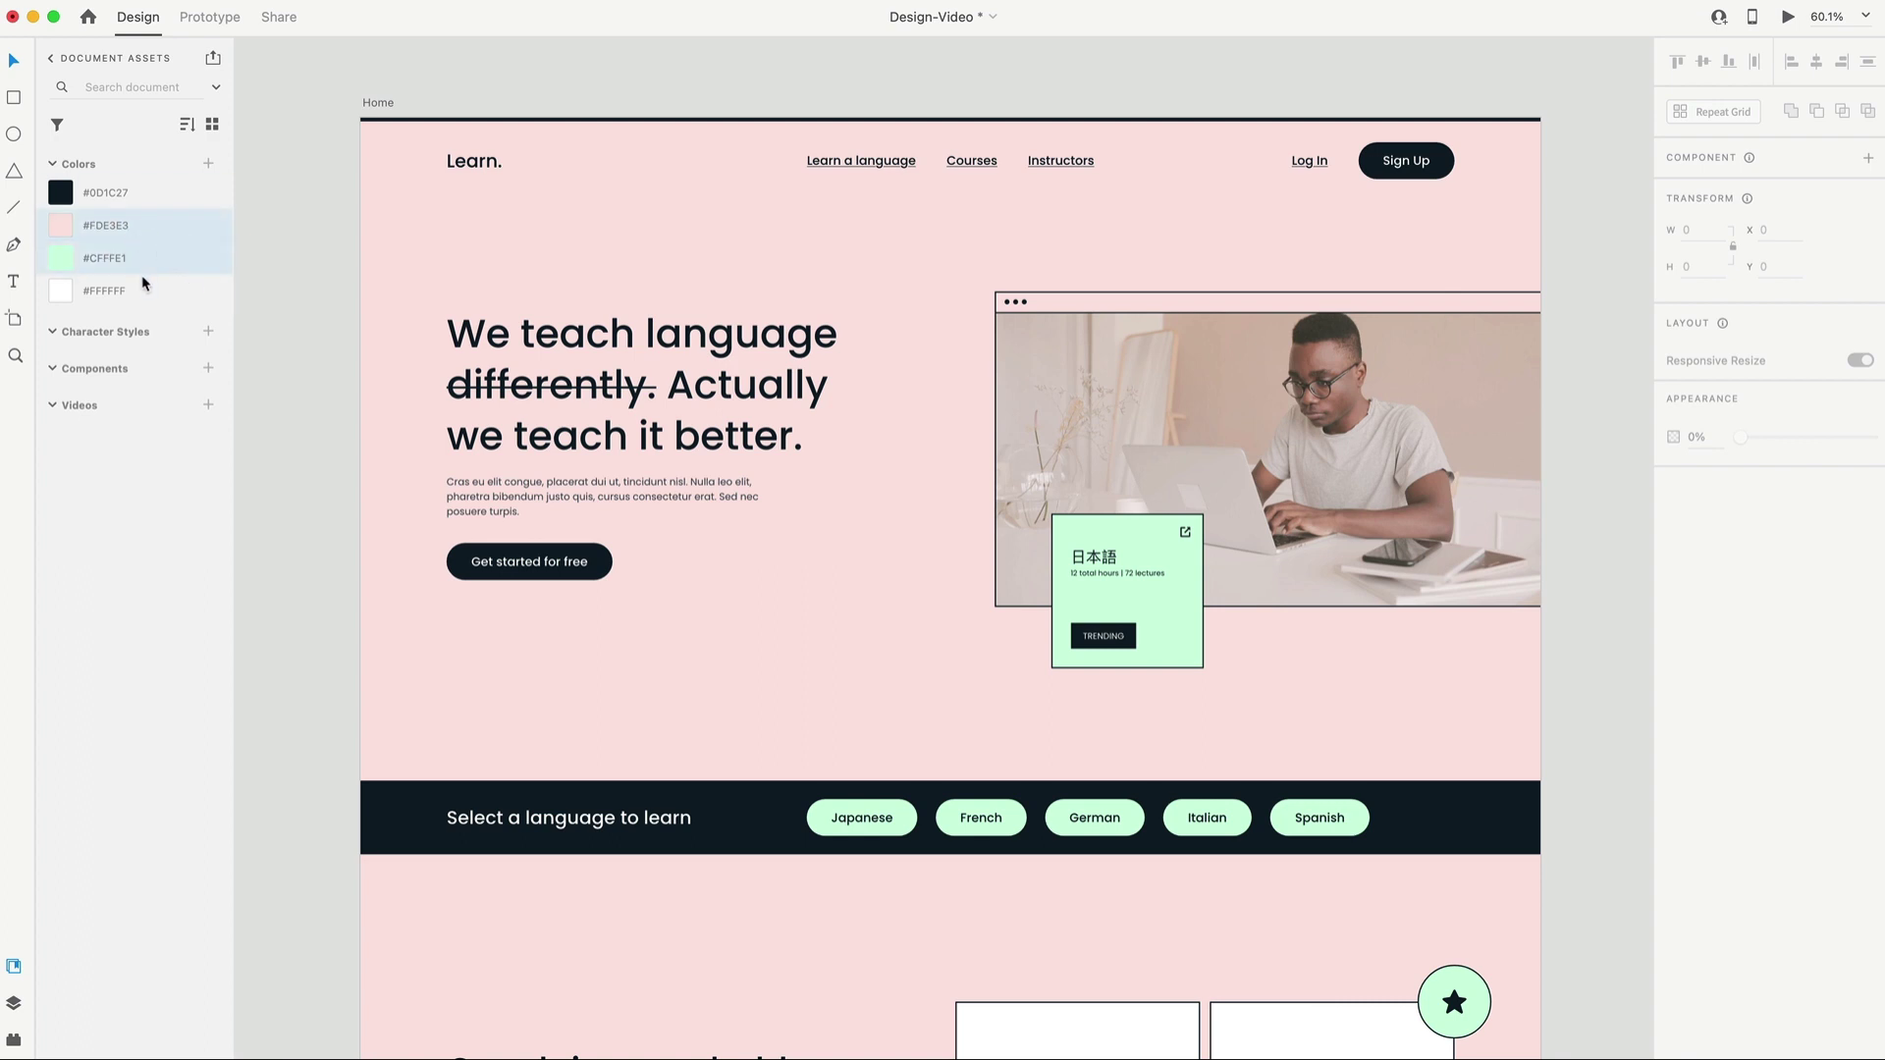
{"action": "right_click", "coordinate": [147, 261]}
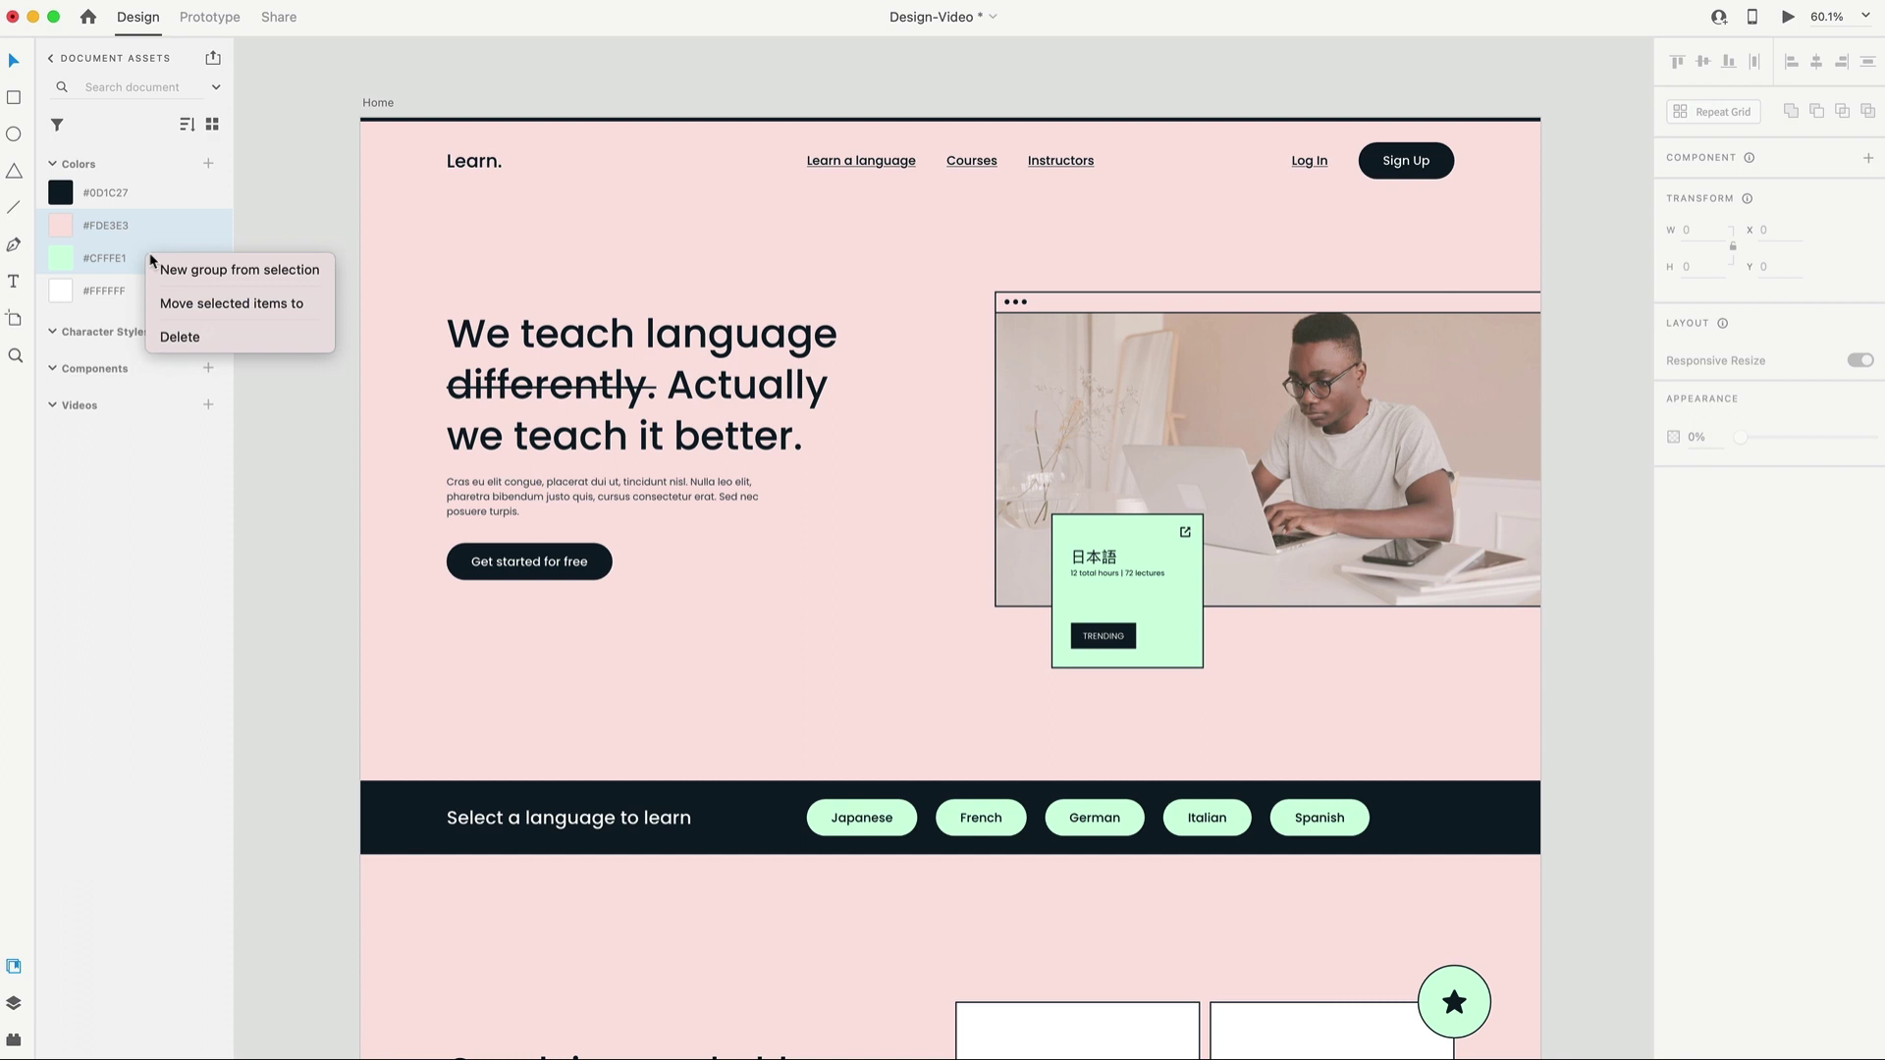
{"action": "key", "text": "Return"}
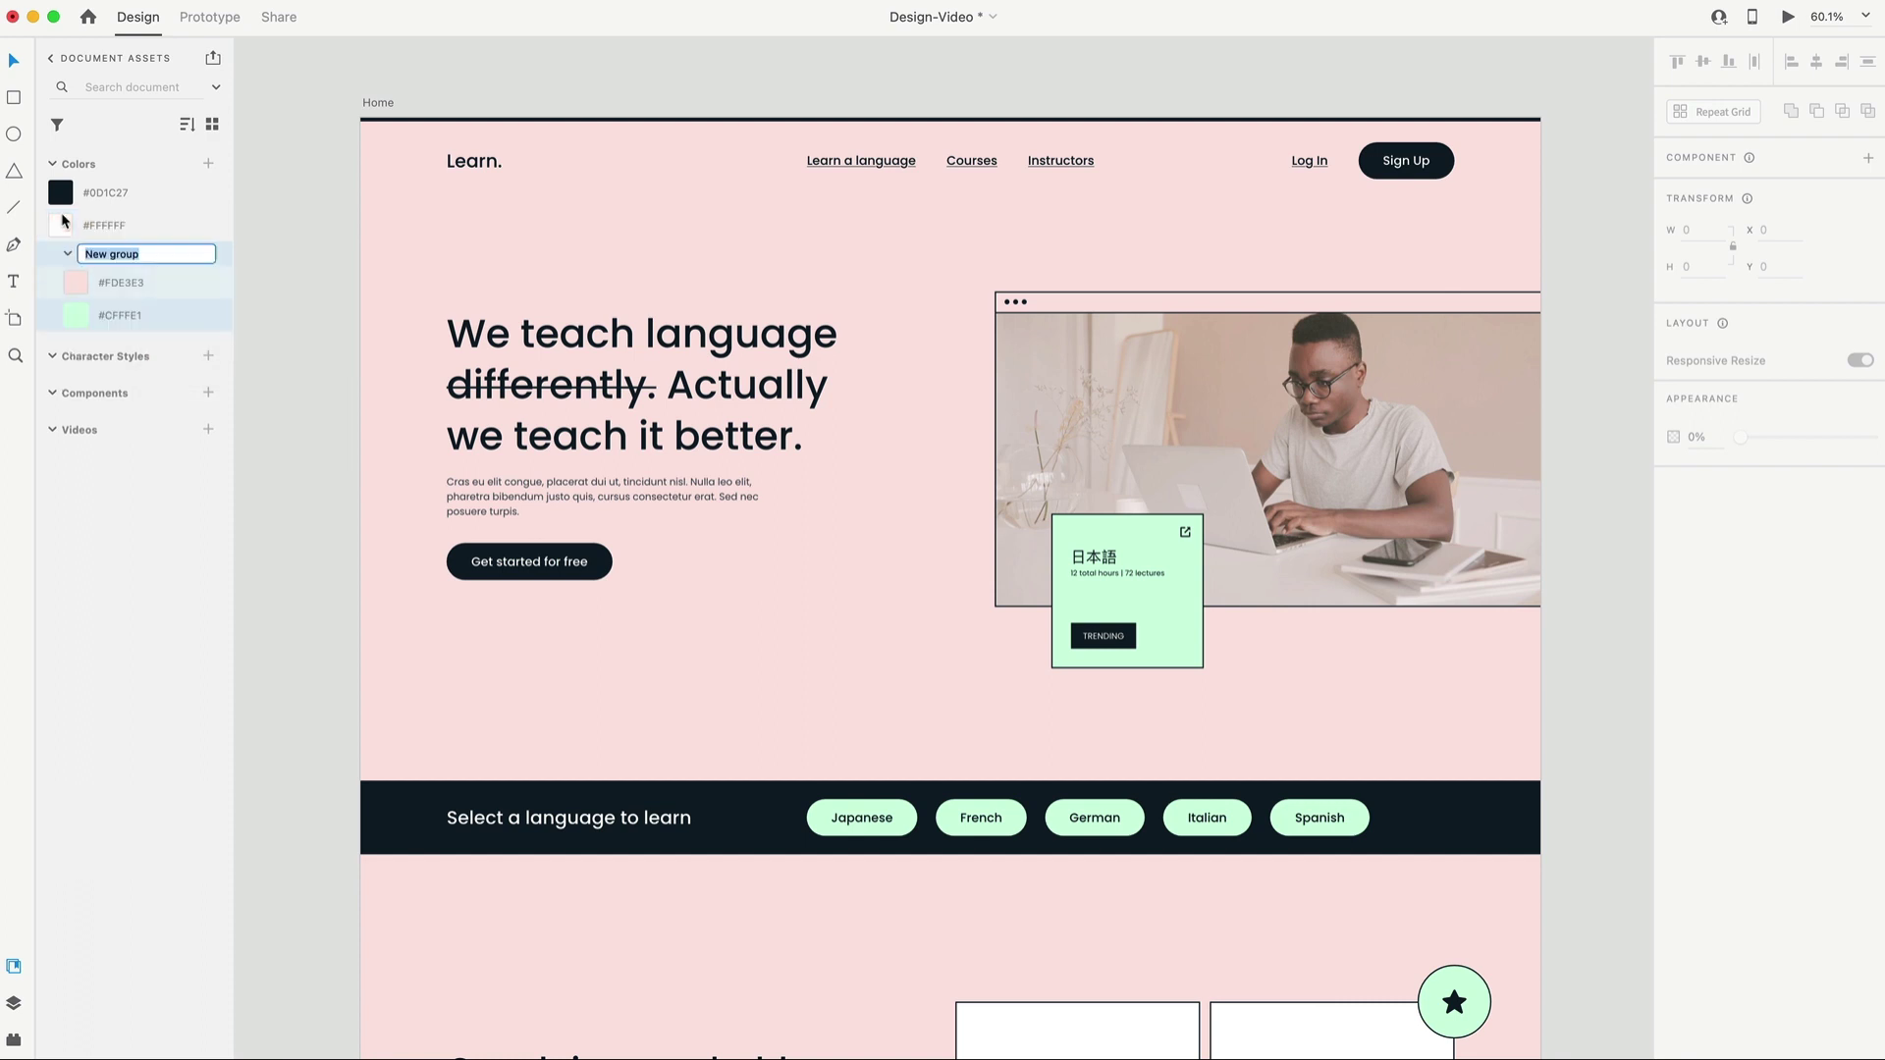
{"action": "type", "text": "Random Colors"}
{"action": "key", "text": "Return"}
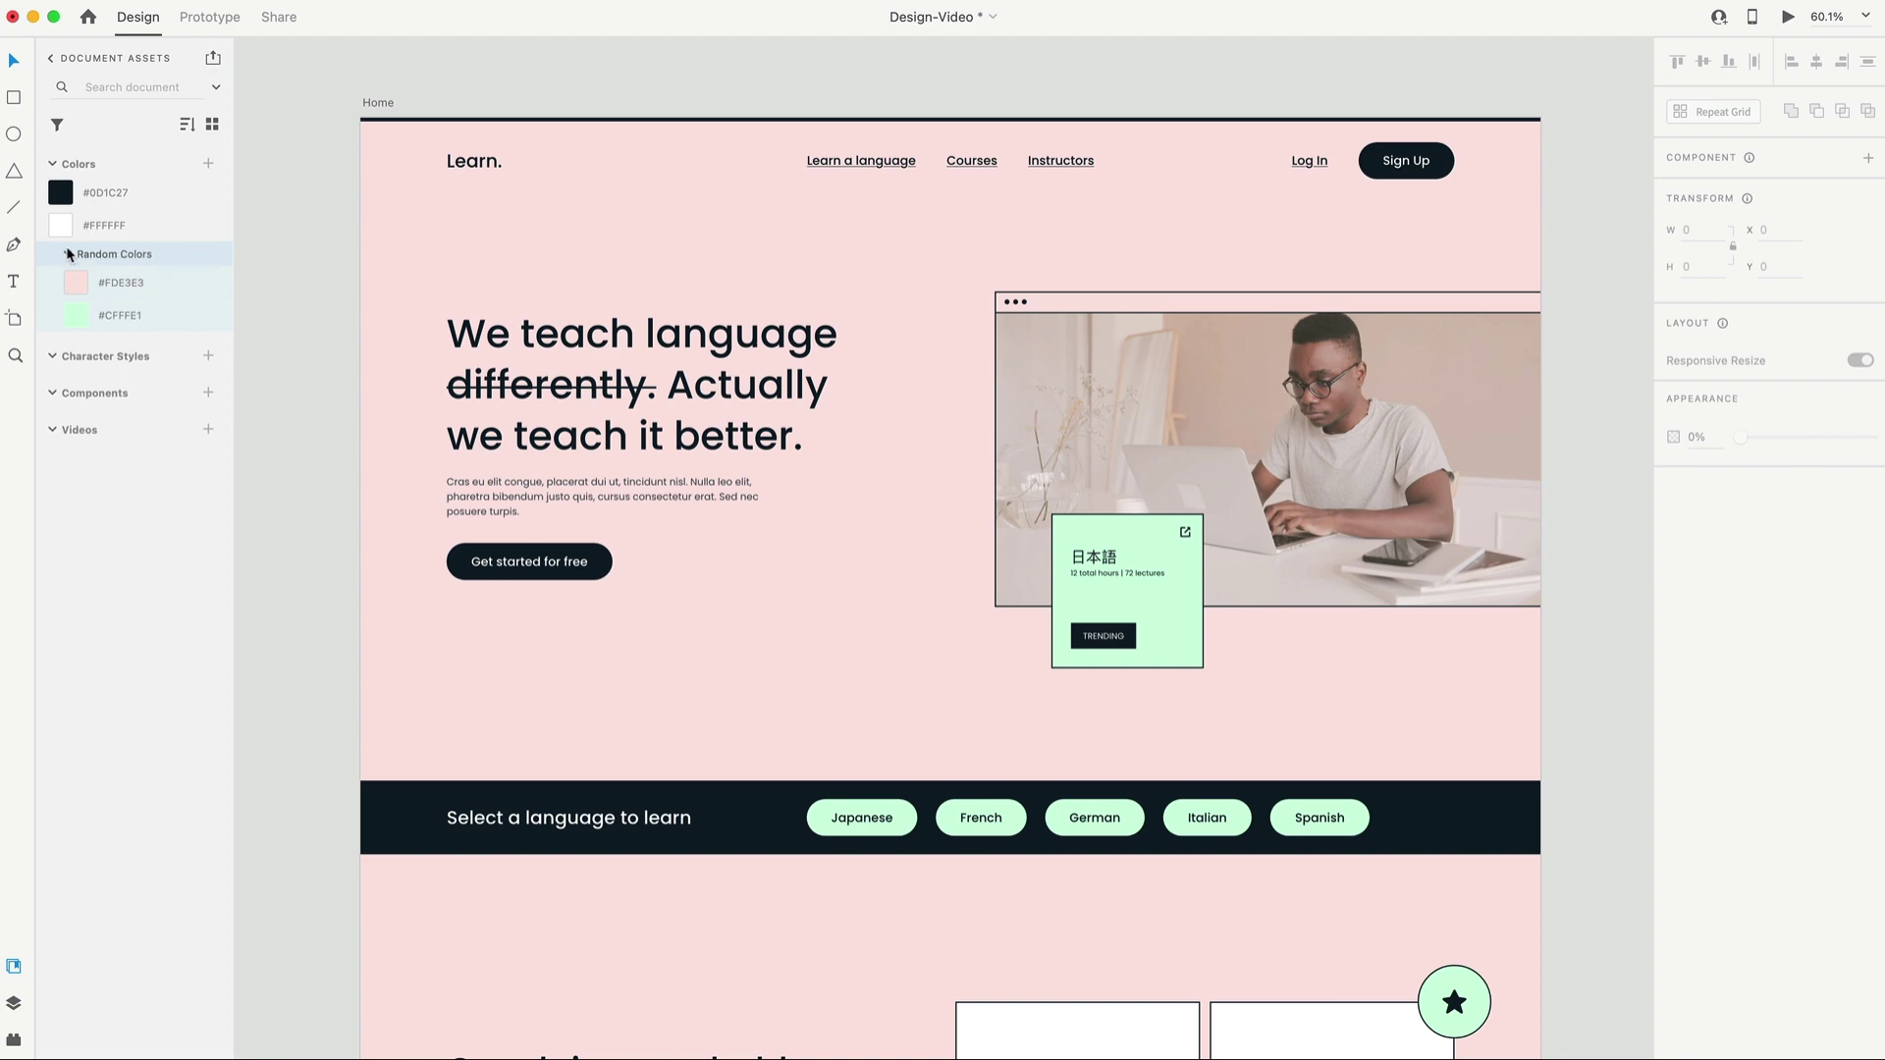
{"action": "left_click", "coordinate": [68, 255]}
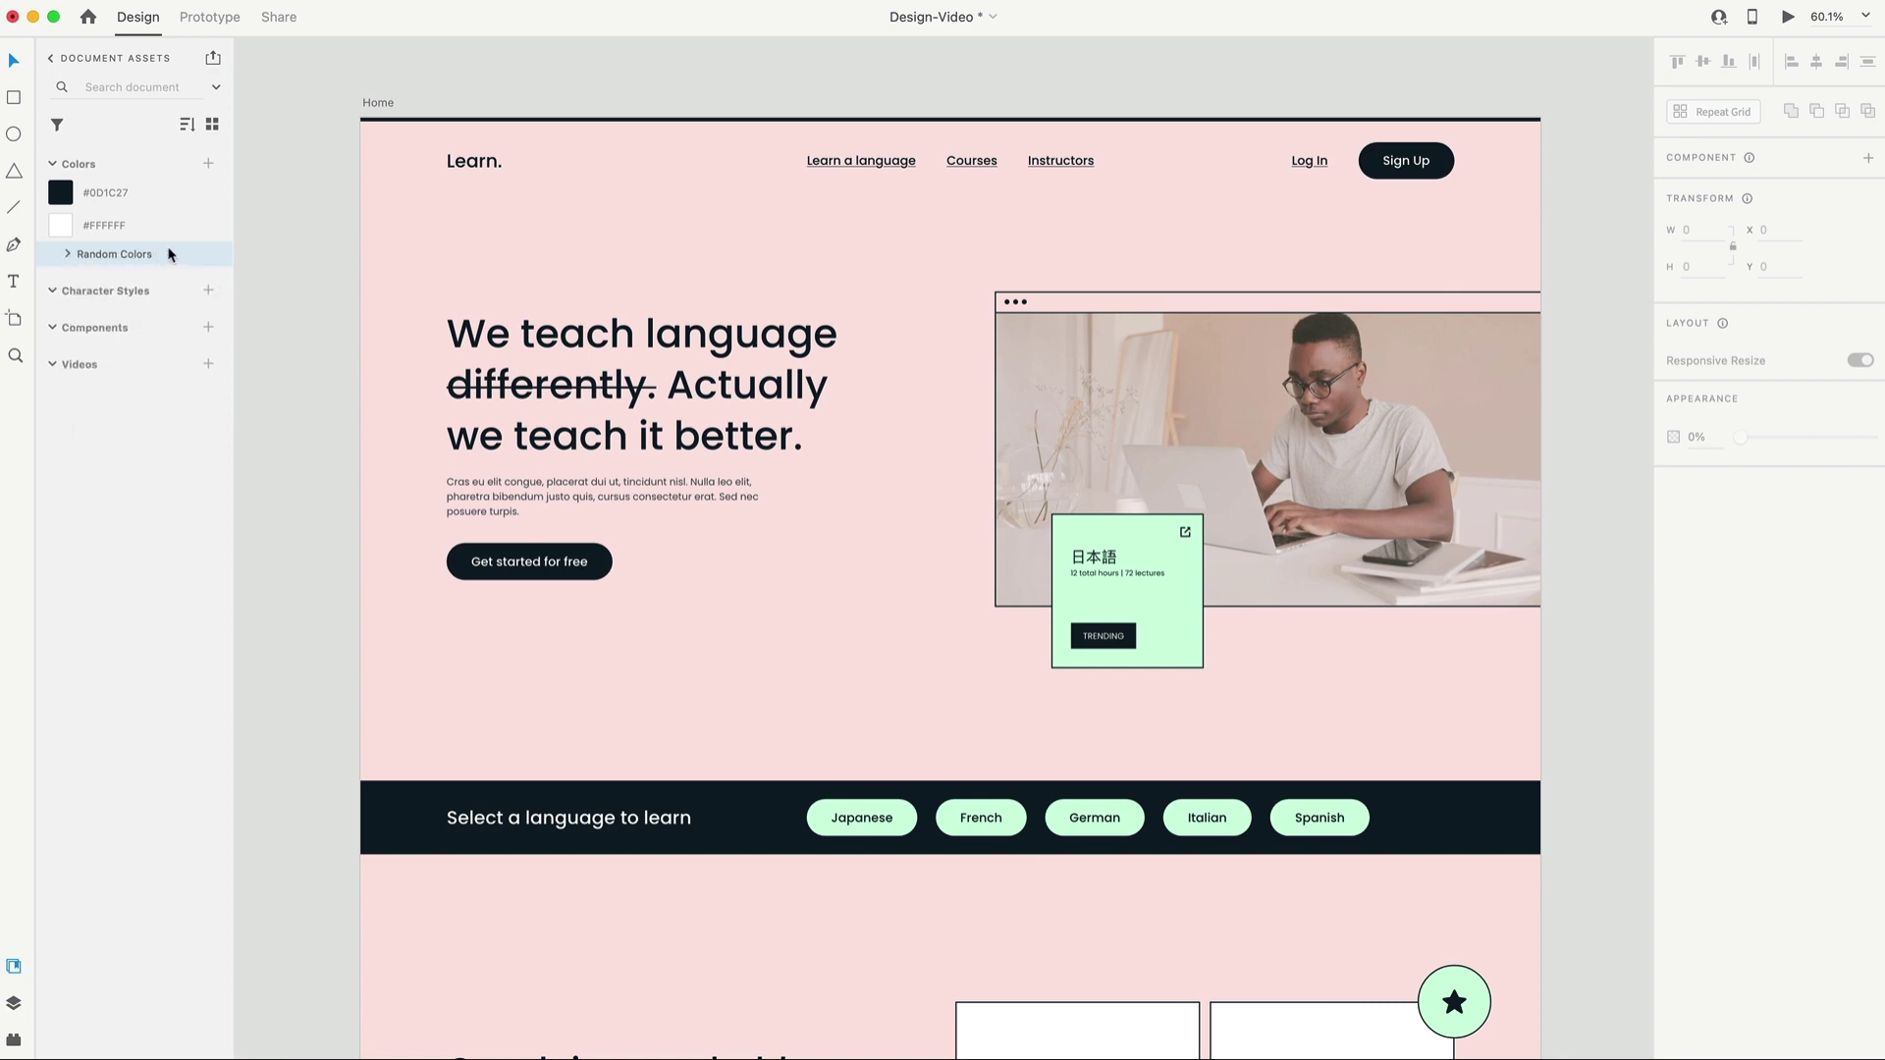
{"action": "left_click", "coordinate": [378, 102]}
{"action": "scroll", "coordinate": [1178, 82], "scroll_direction": "down", "scroll_amount": 2}
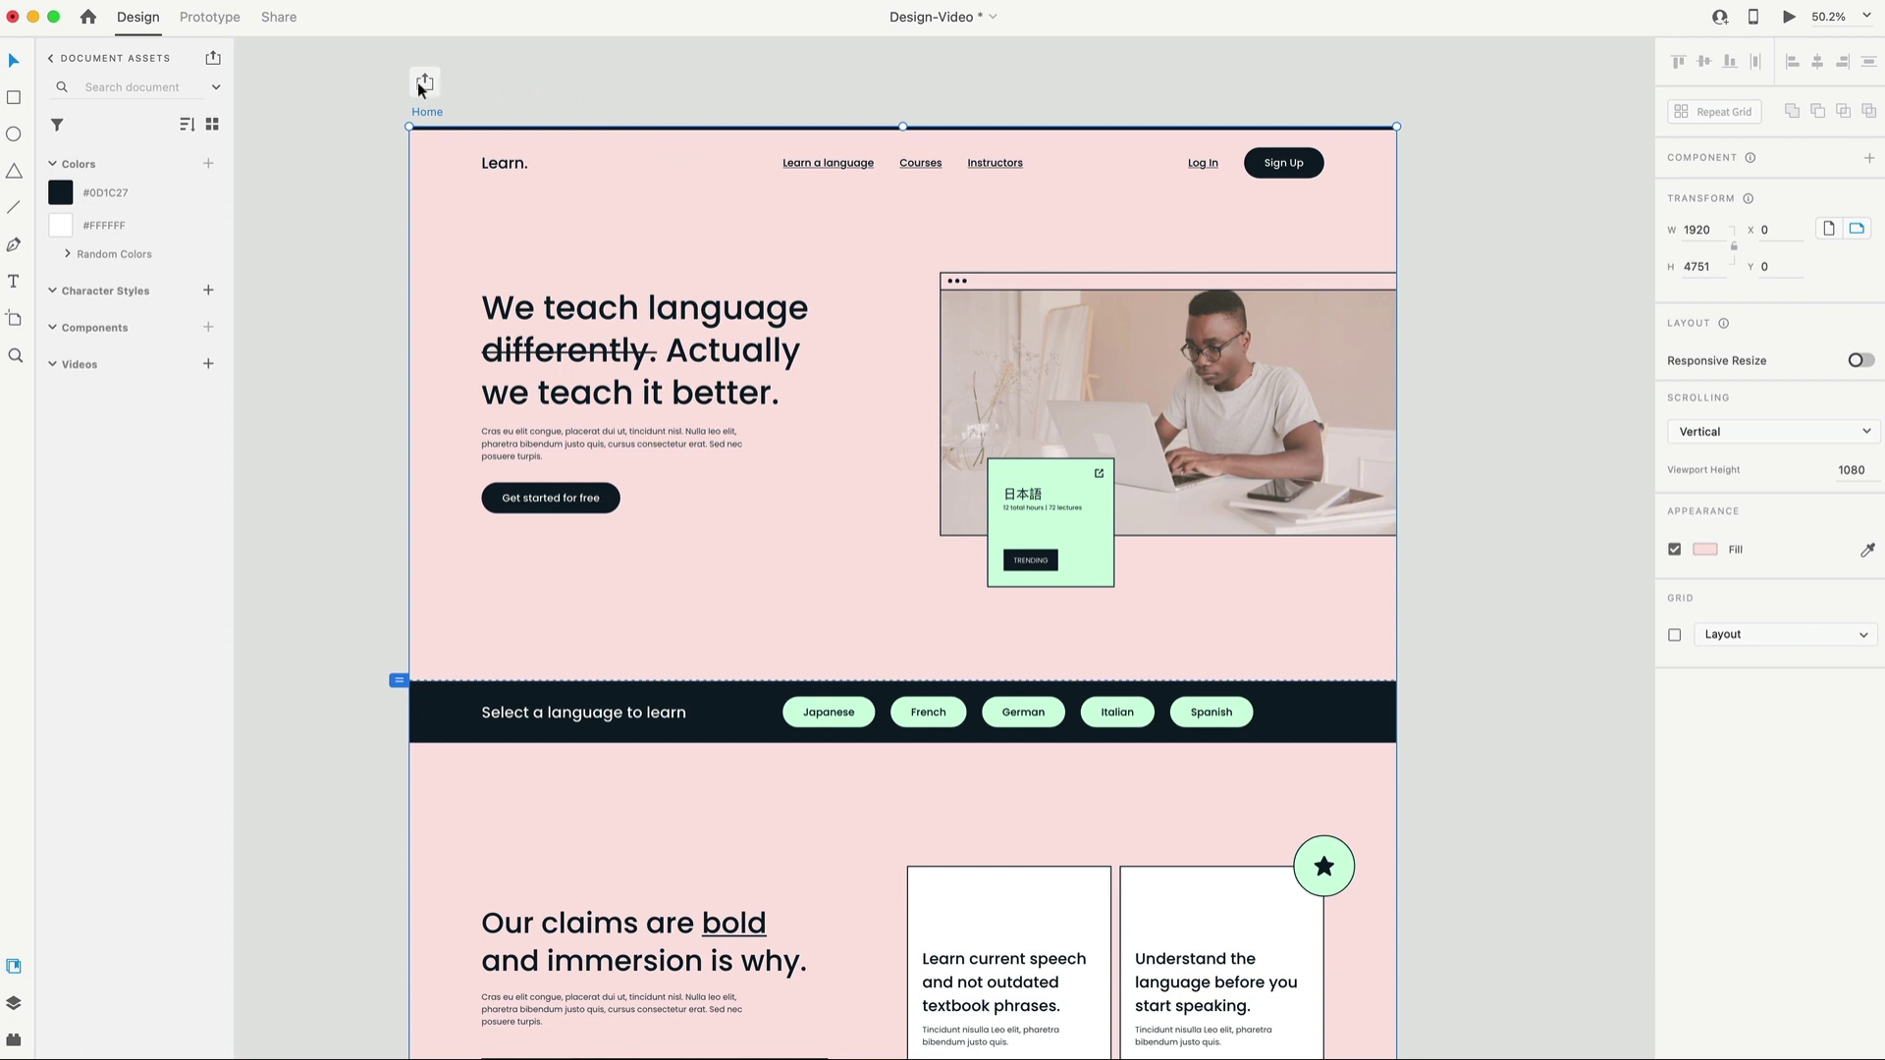
Create a public share link for the design from the Share mode.
{"action": "left_click", "coordinate": [279, 16]}
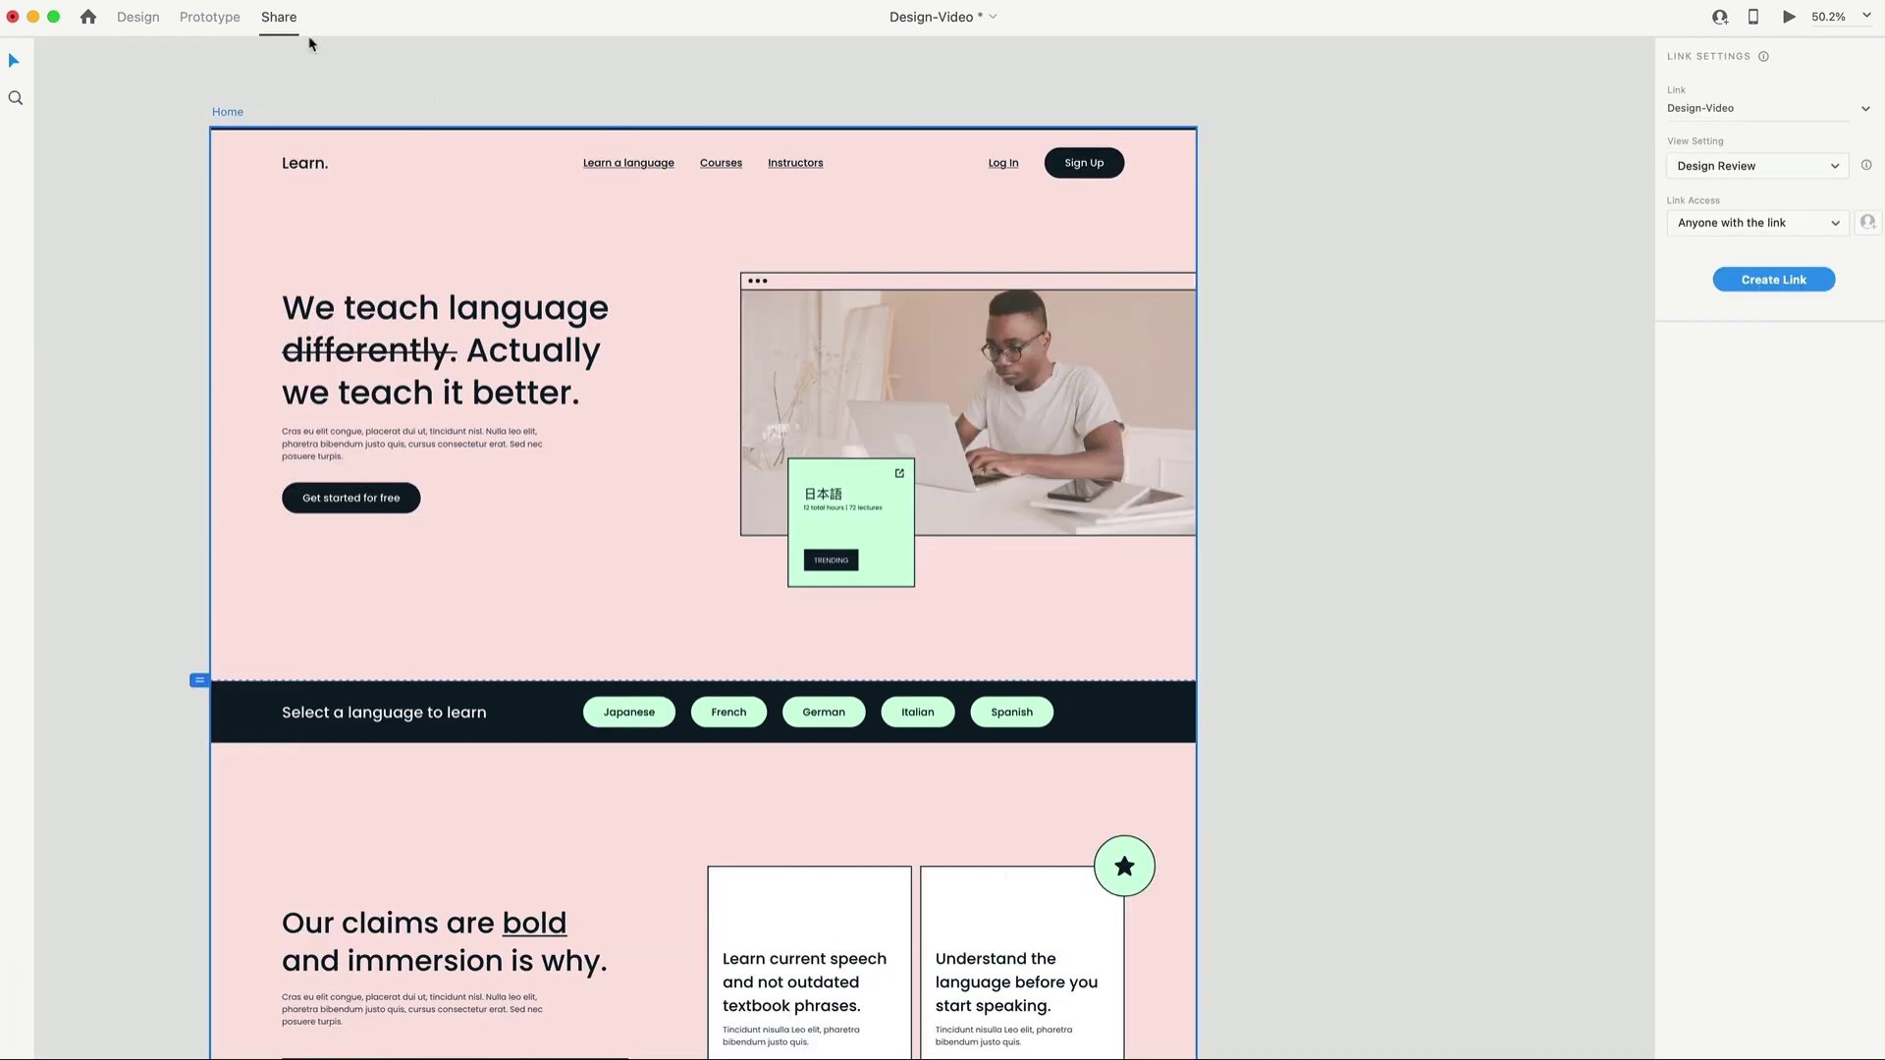
{"action": "left_click", "coordinate": [1799, 284]}
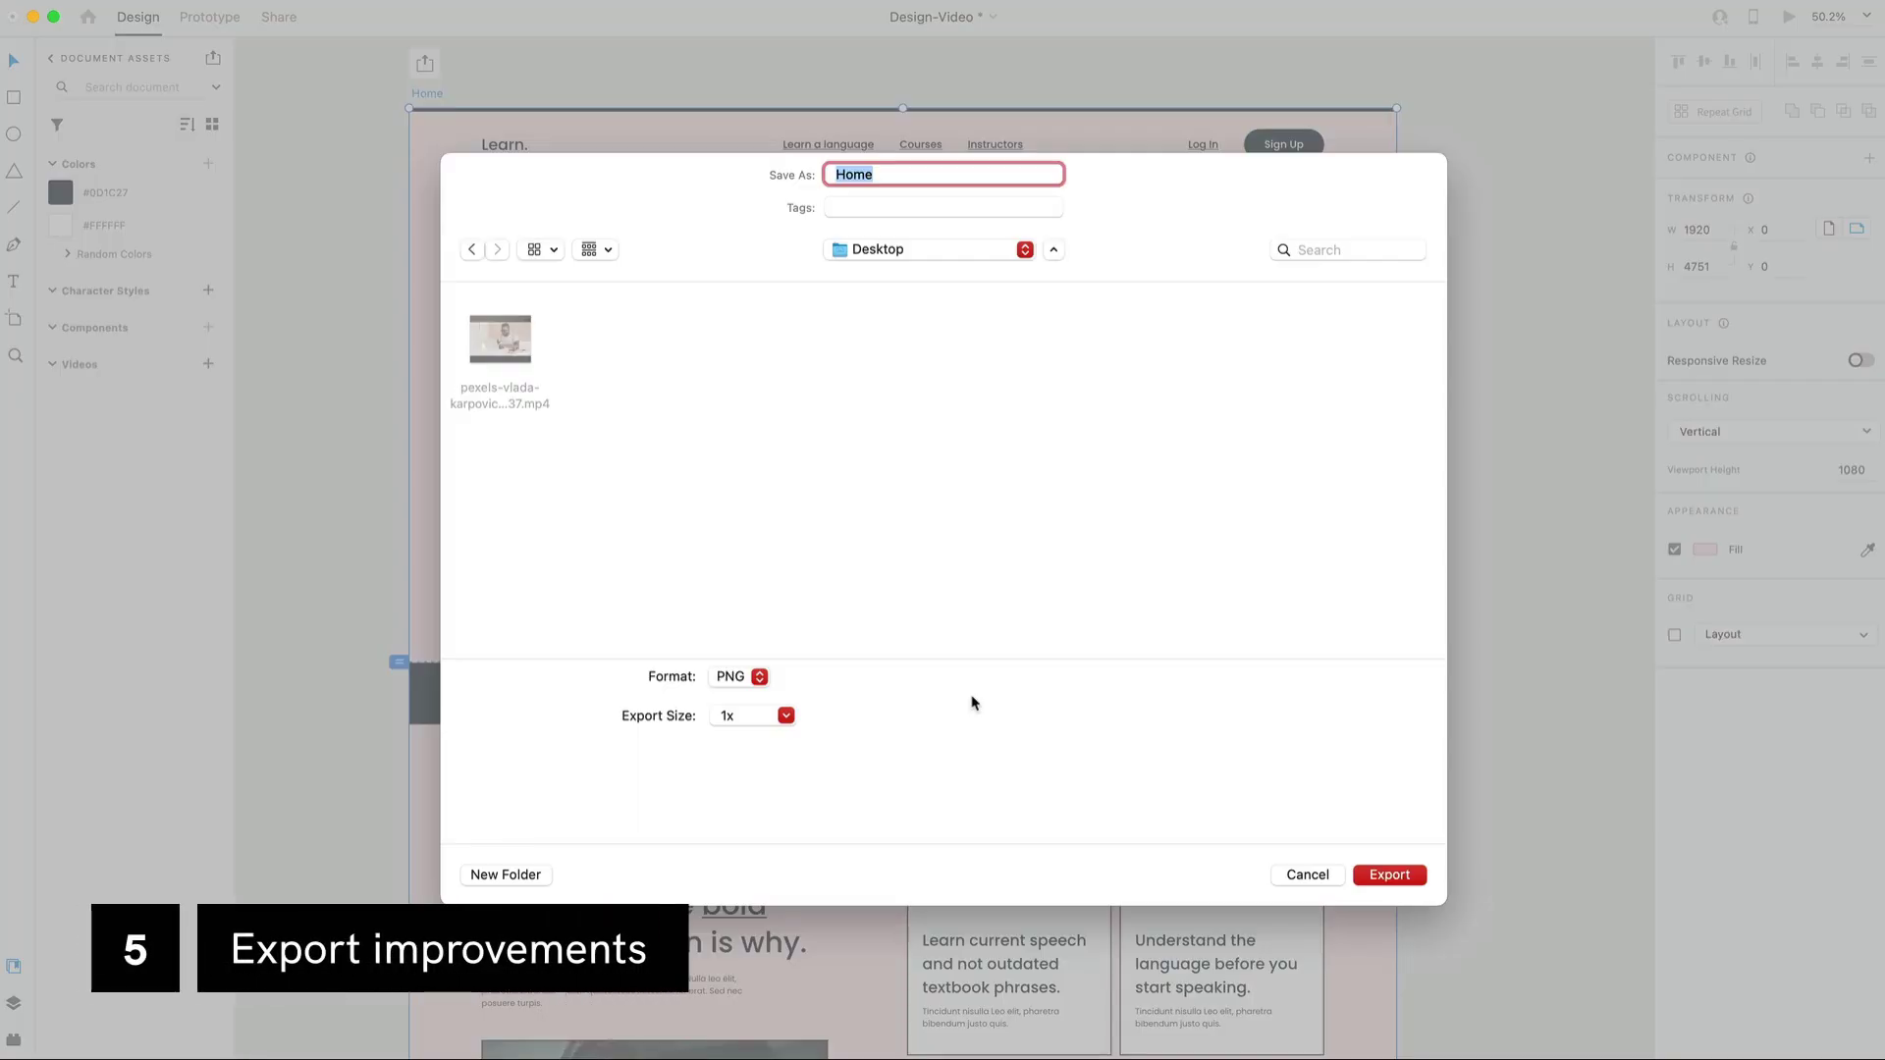
Check the export Format and Export Size options, keeping PNG at 1x.
{"action": "left_click", "coordinate": [761, 677]}
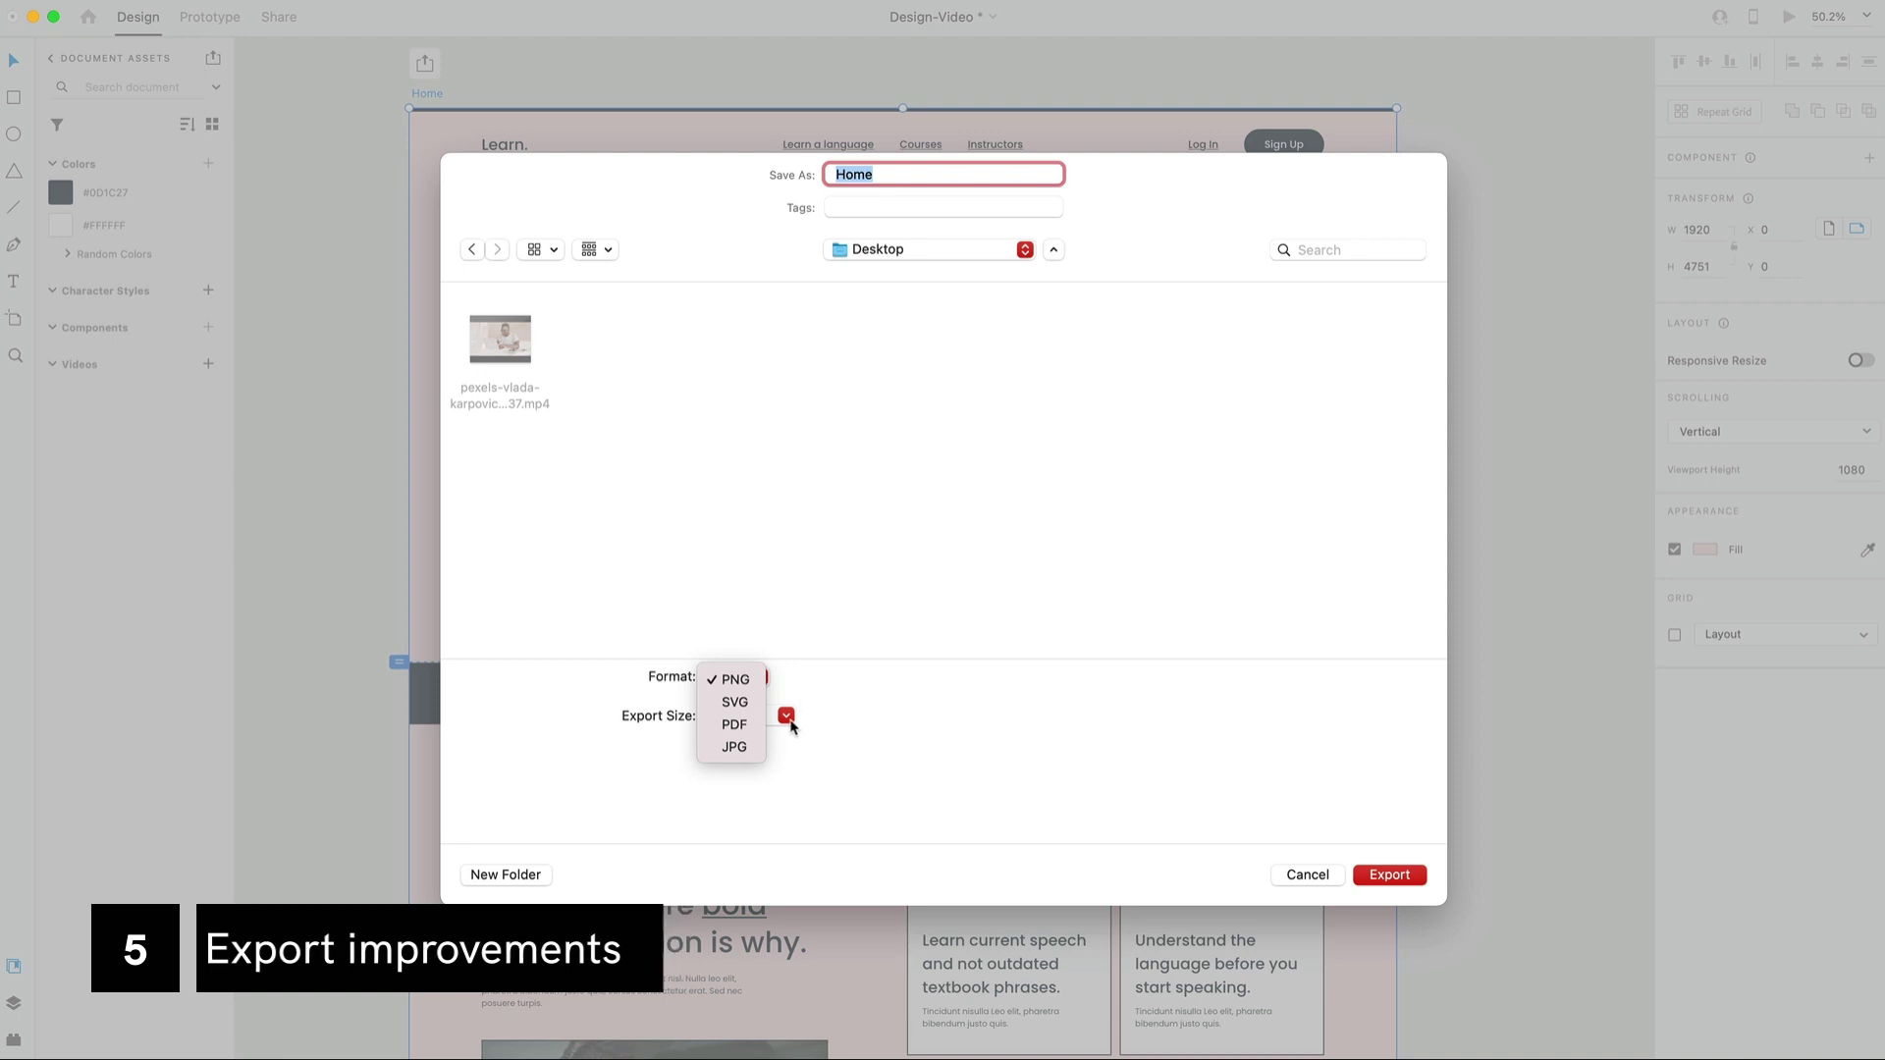
{"action": "left_click", "coordinate": [787, 716]}
{"action": "left_click", "coordinate": [787, 716]}
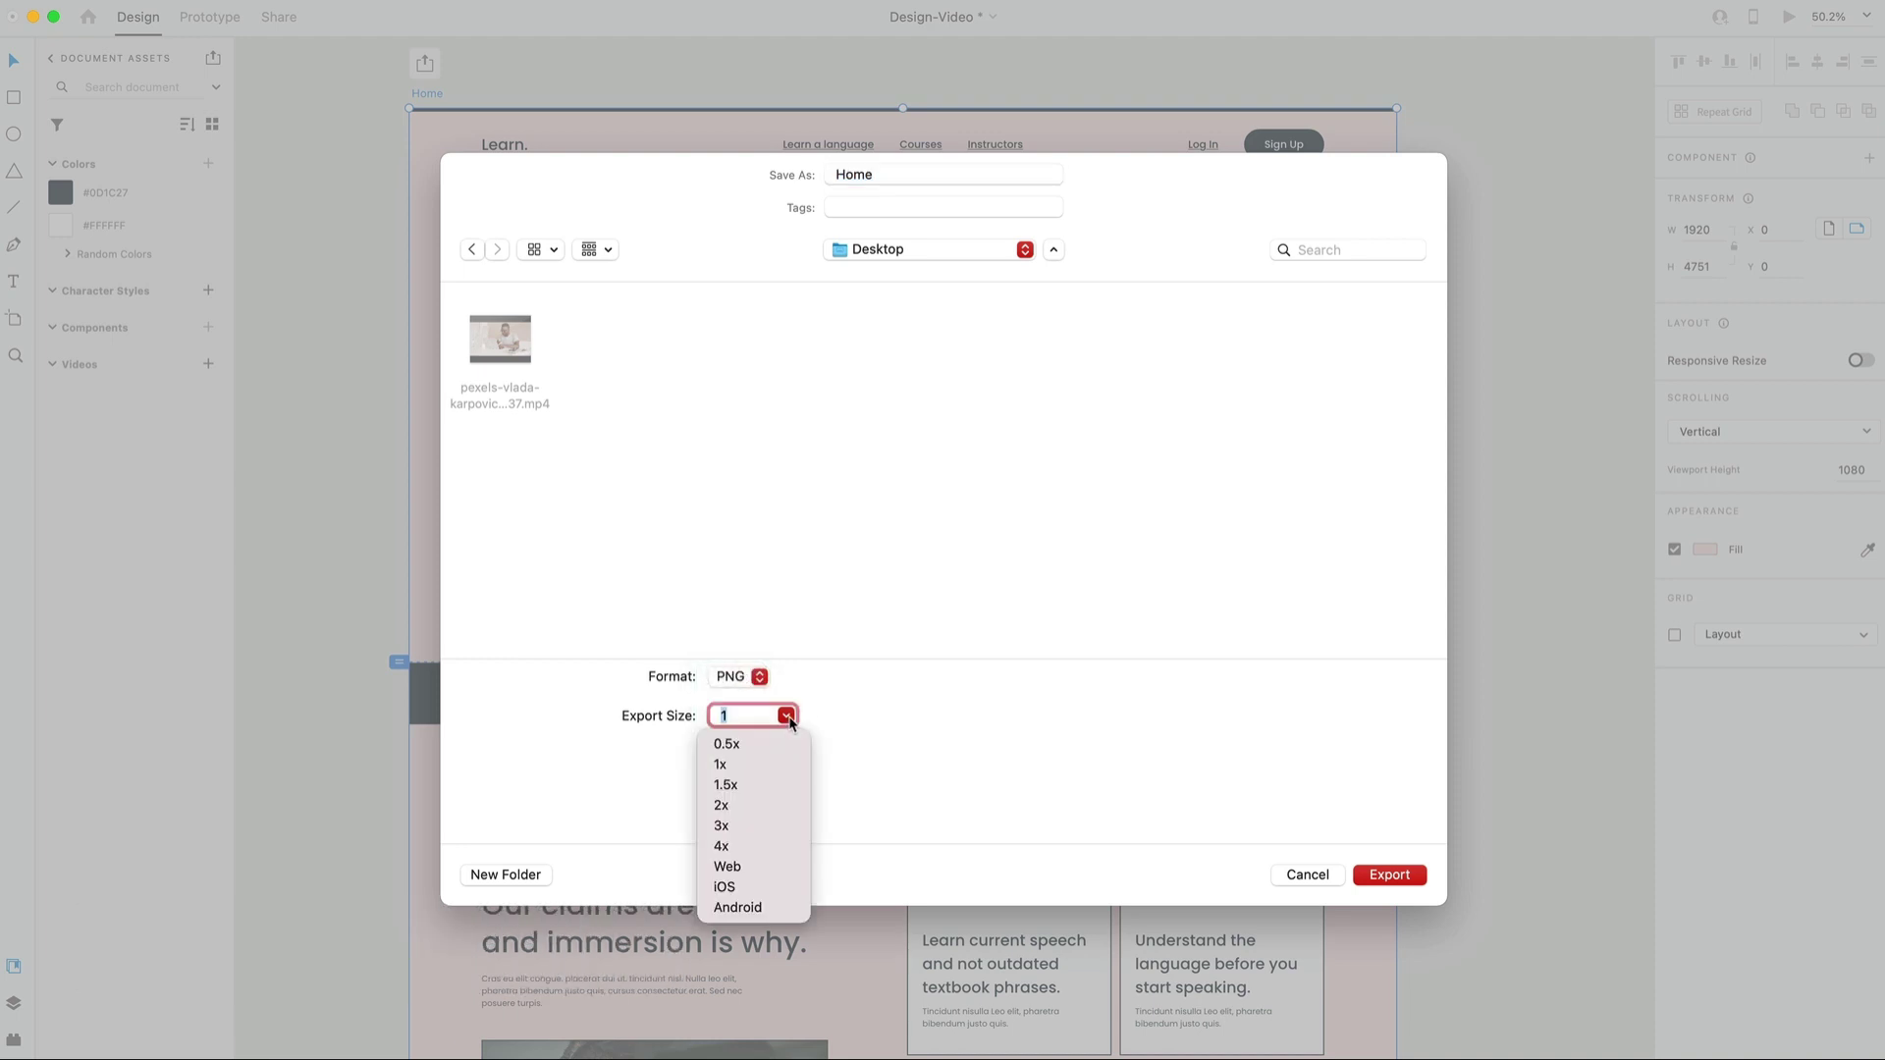
{"action": "left_click", "coordinate": [959, 757]}
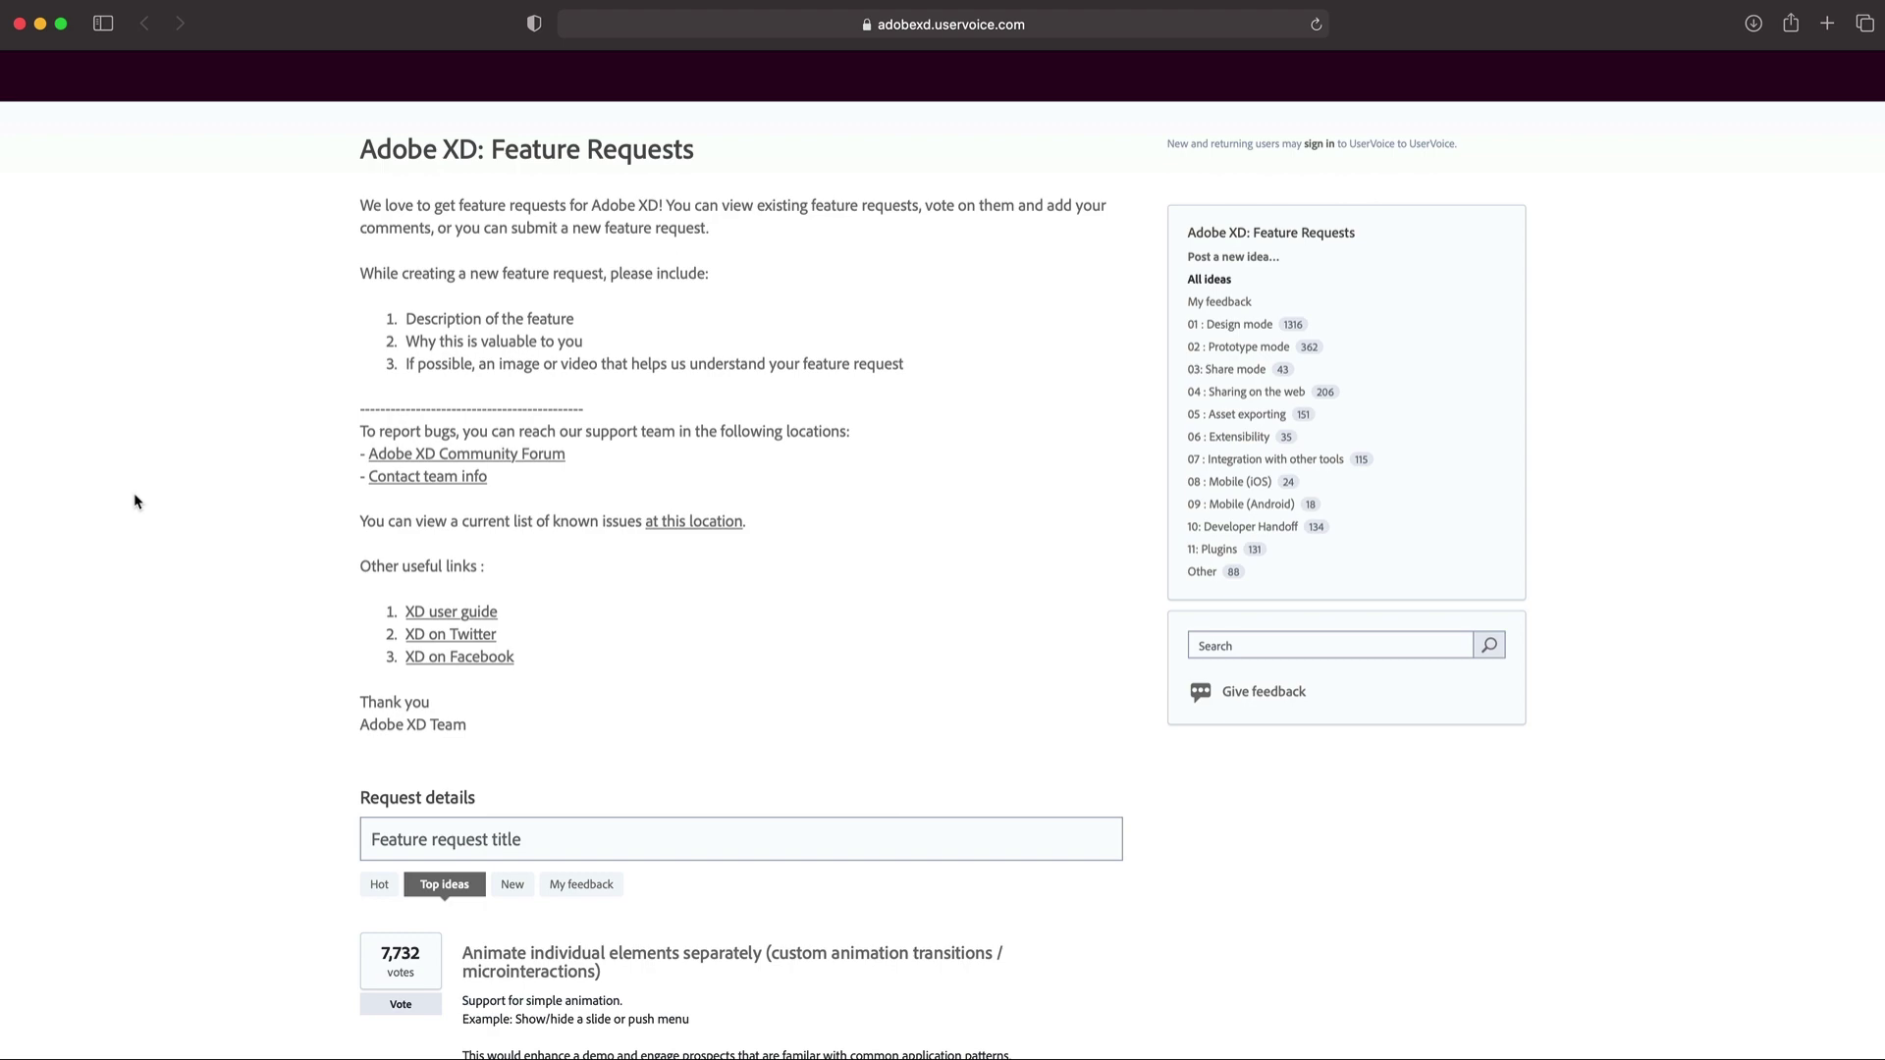
Scroll to the Dark Interface / Dark mode request and select its full title.
{"action": "scroll", "coordinate": [135, 501], "scroll_direction": "down", "scroll_amount": 9}
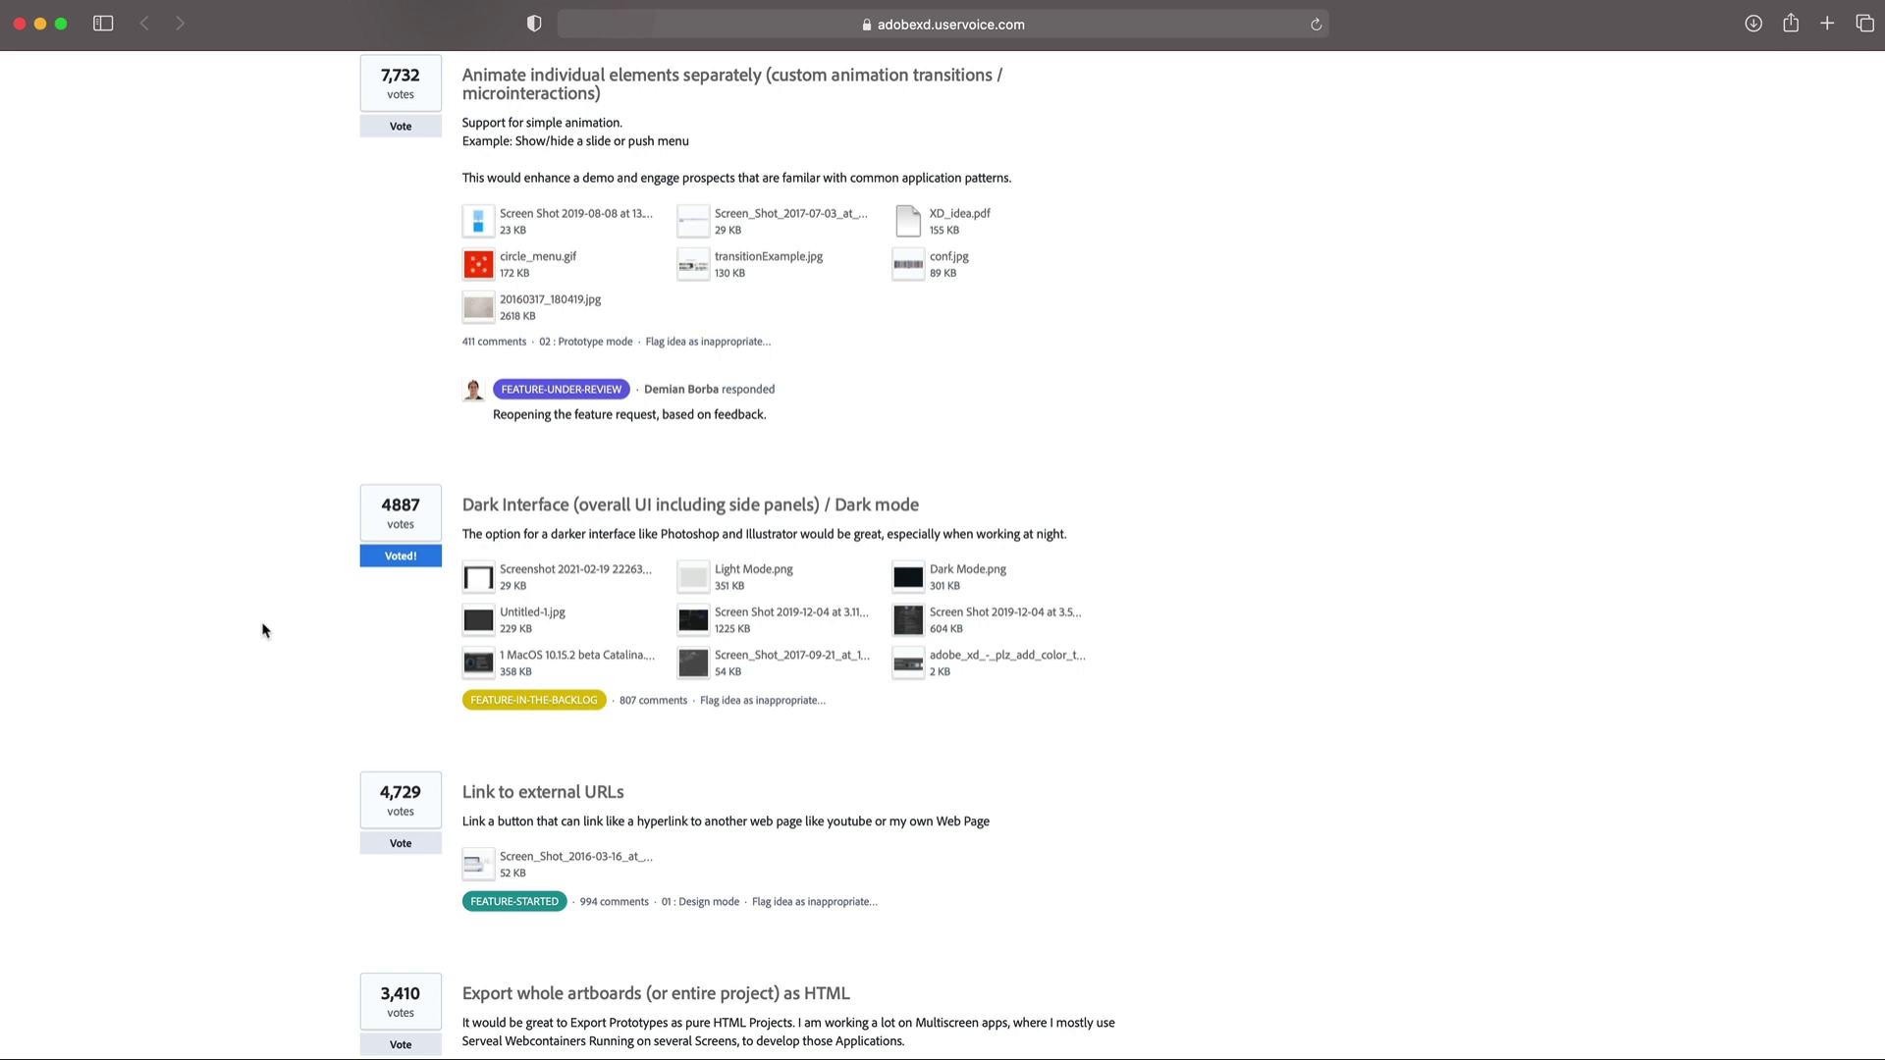
{"action": "scroll", "coordinate": [263, 569], "scroll_direction": "down", "scroll_amount": 1}
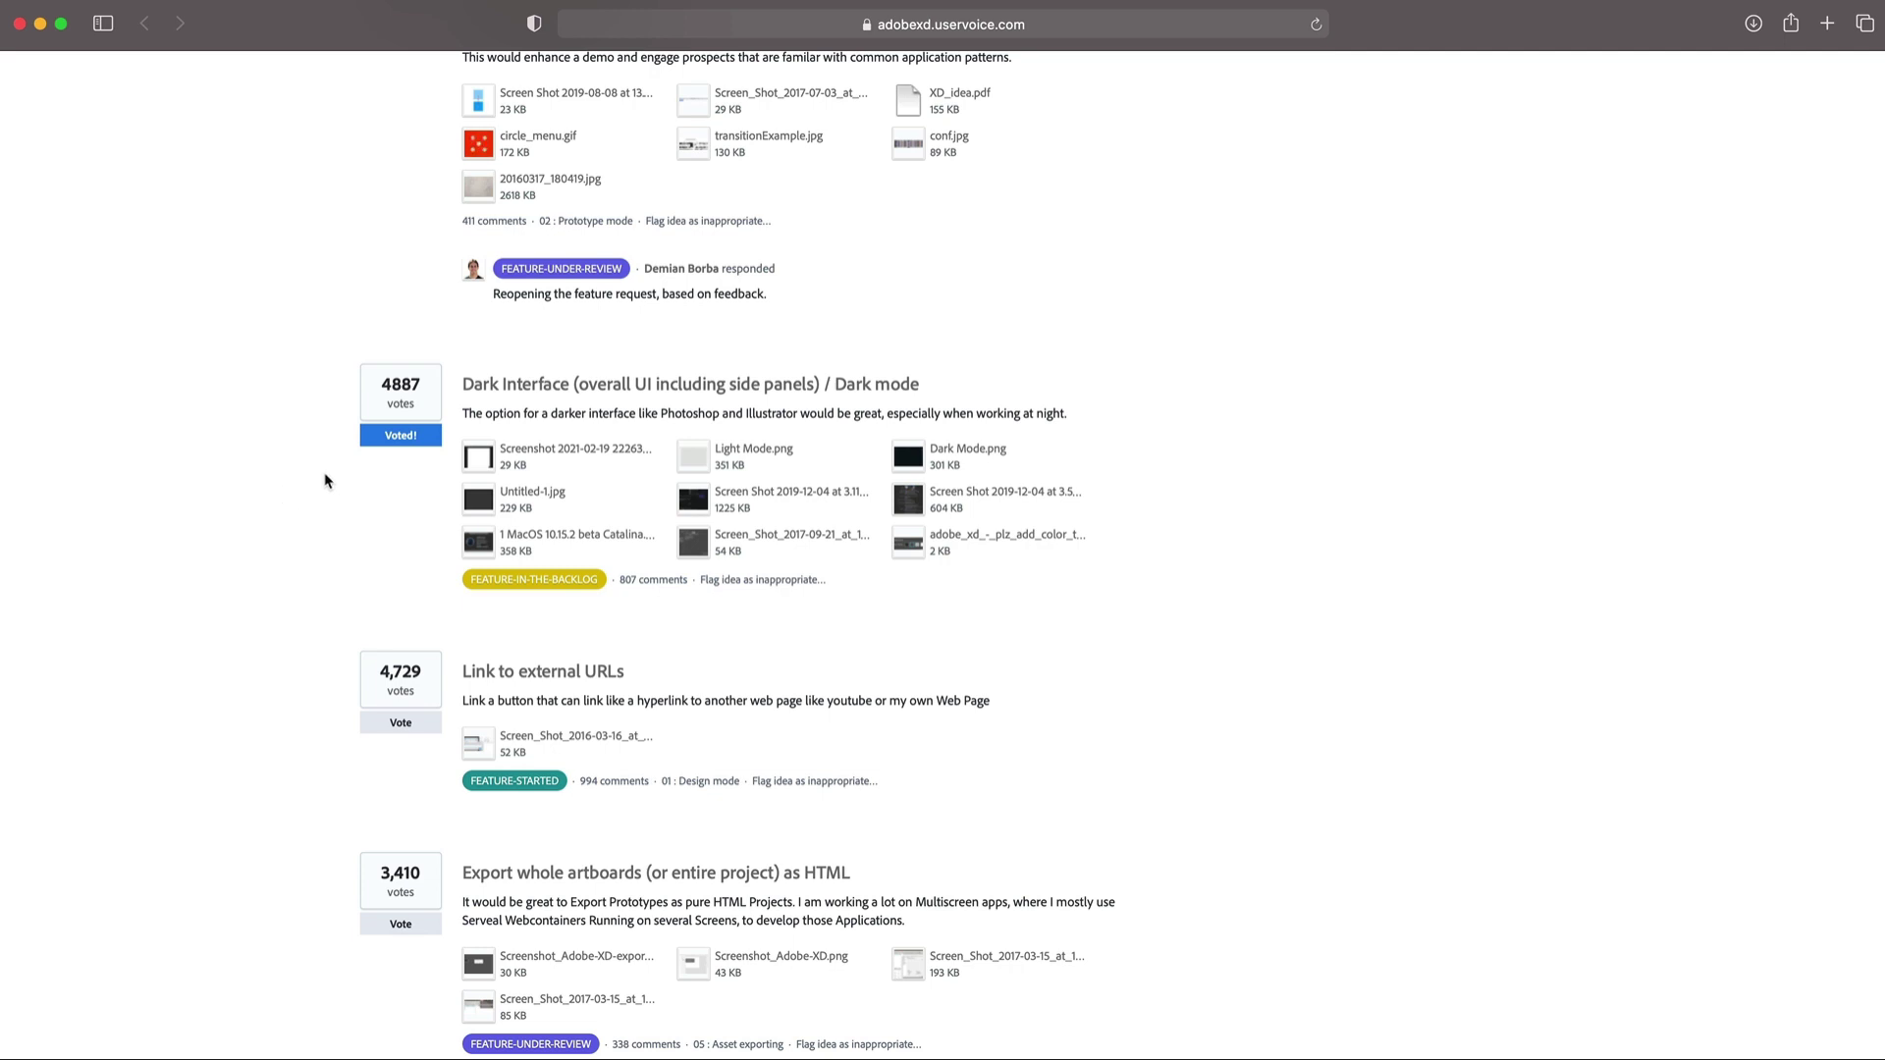
{"action": "left_click_drag", "start_coordinate": [466, 383], "coordinate": [783, 382]}
{"action": "left_click", "coordinate": [934, 371]}
{"action": "triple_click", "coordinate": [934, 371]}
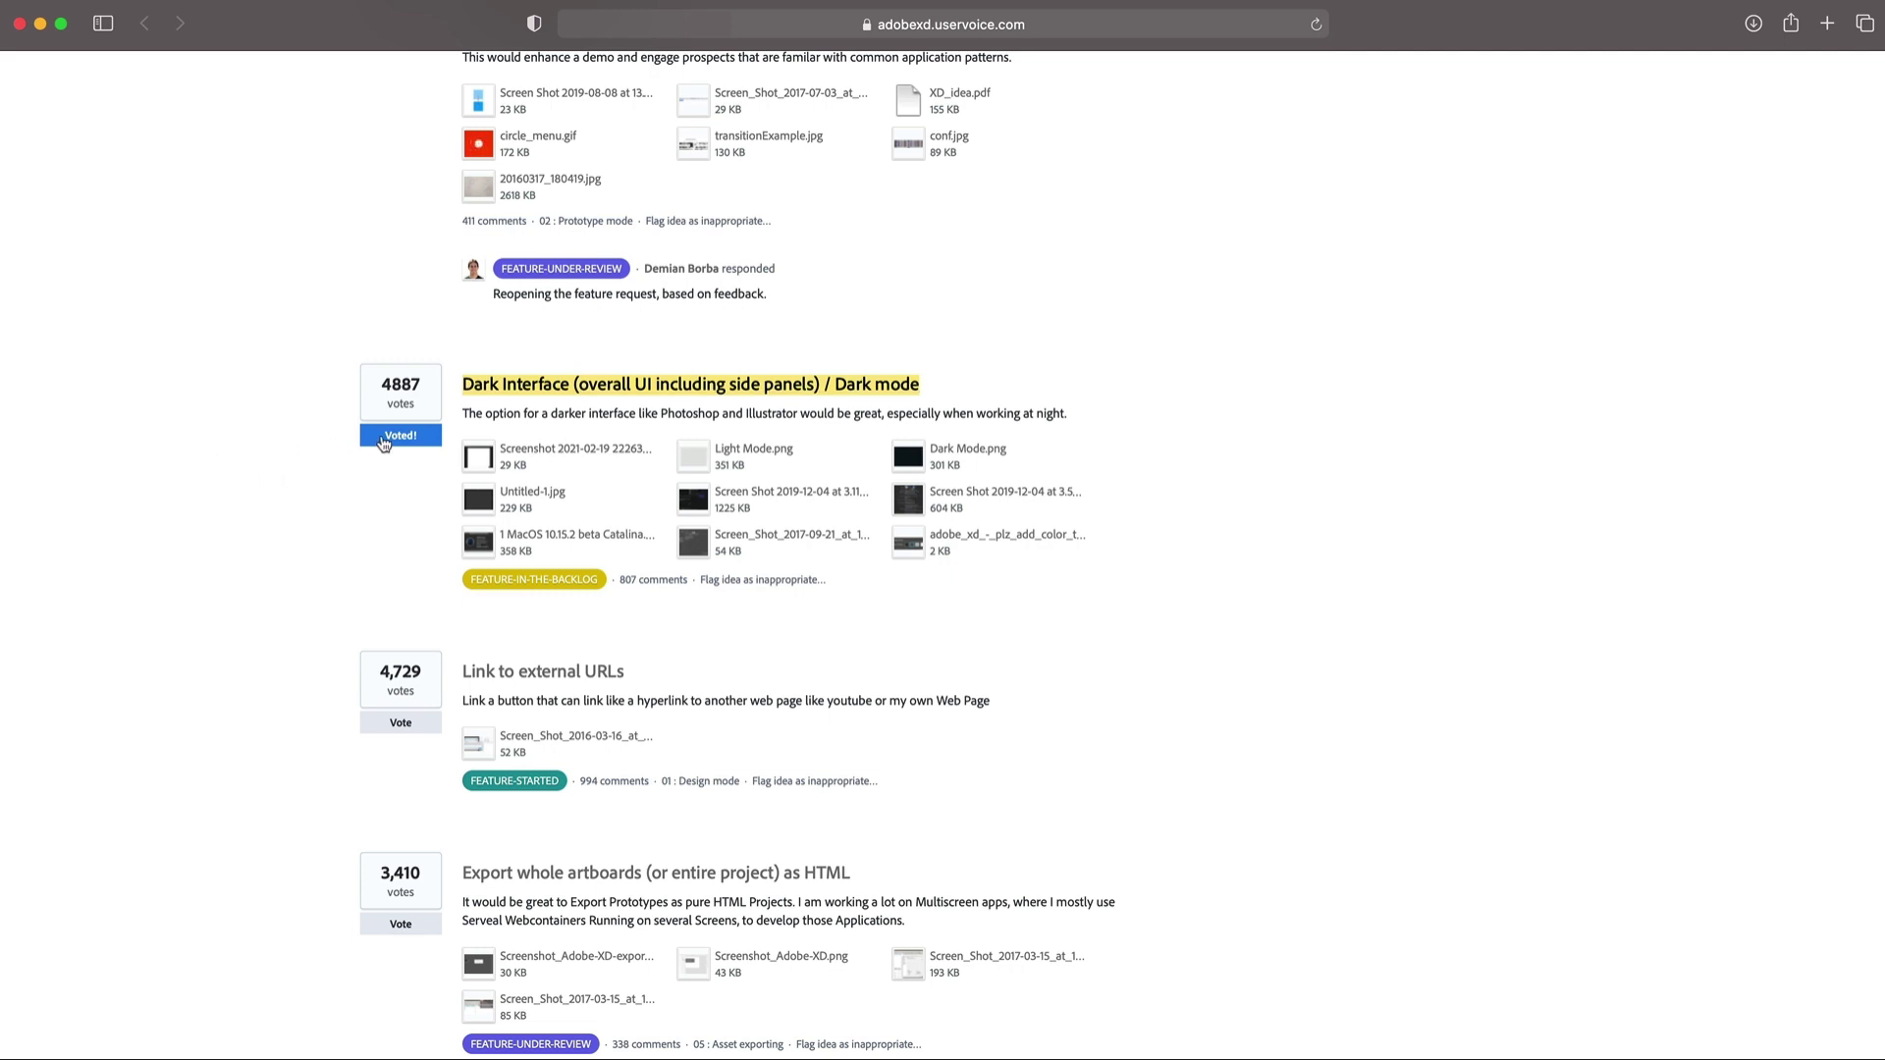